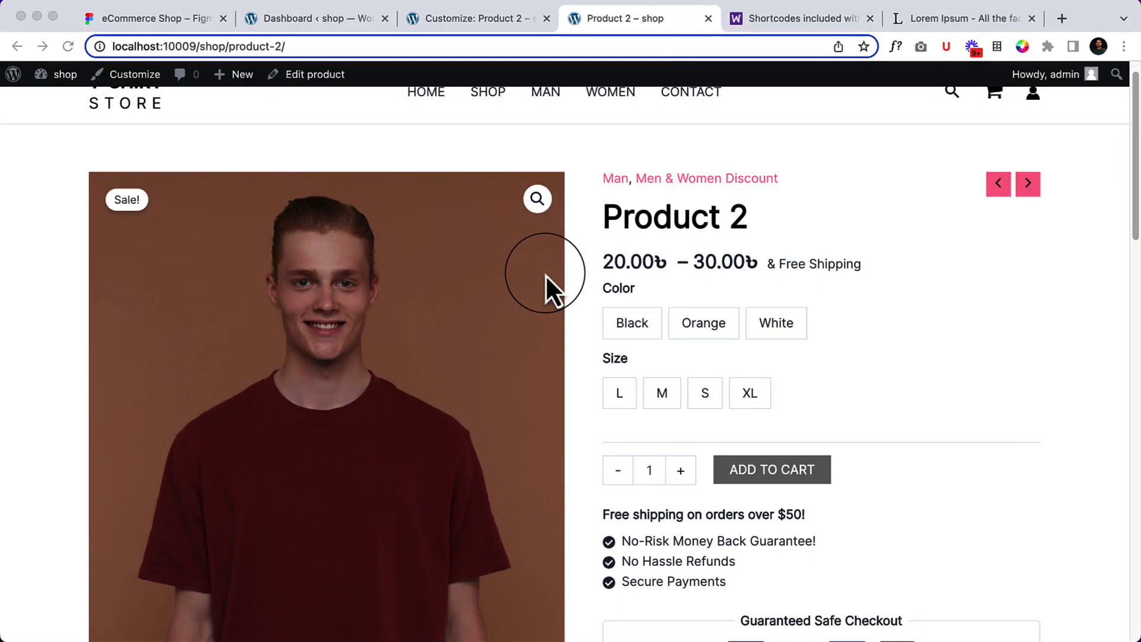
Scroll through the Product 2 page, then bring up the Customizer previewing Product 2
scroll(618, 253, "down", 3)
scroll(642, 273, "down", 5)
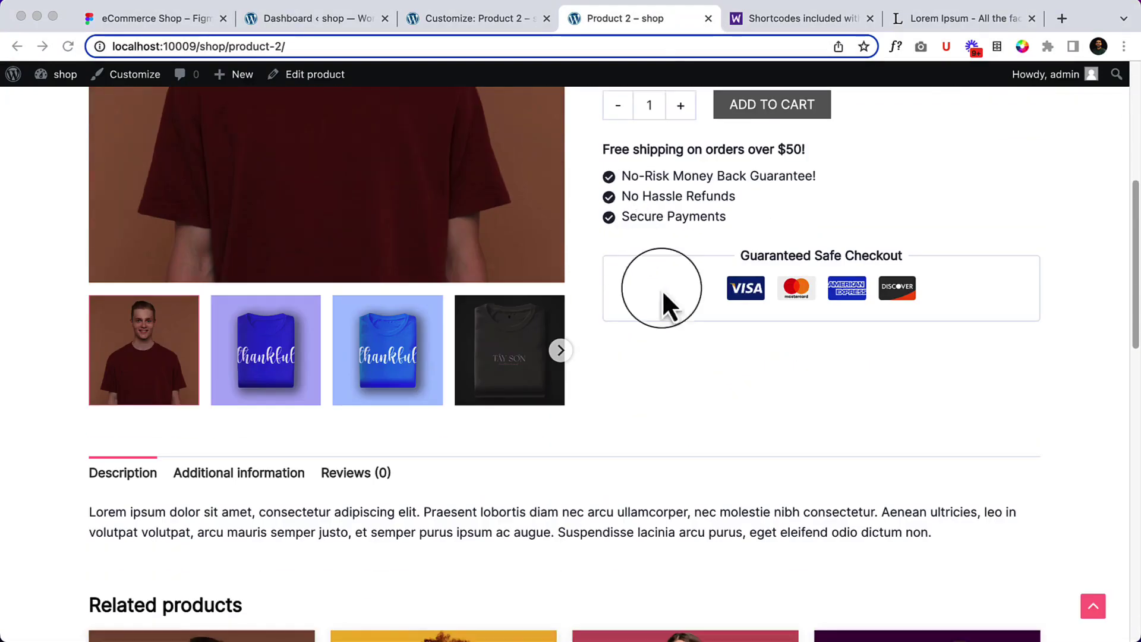
scroll(712, 351, "down", 5)
scroll(606, 226, "up", 3)
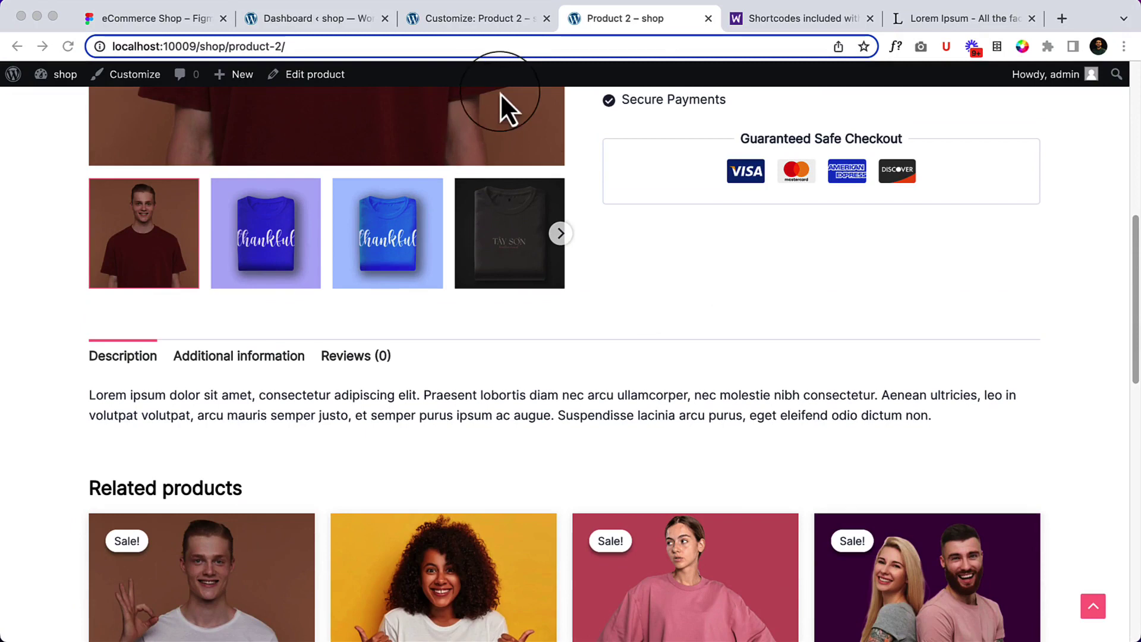
left_click(505, 16)
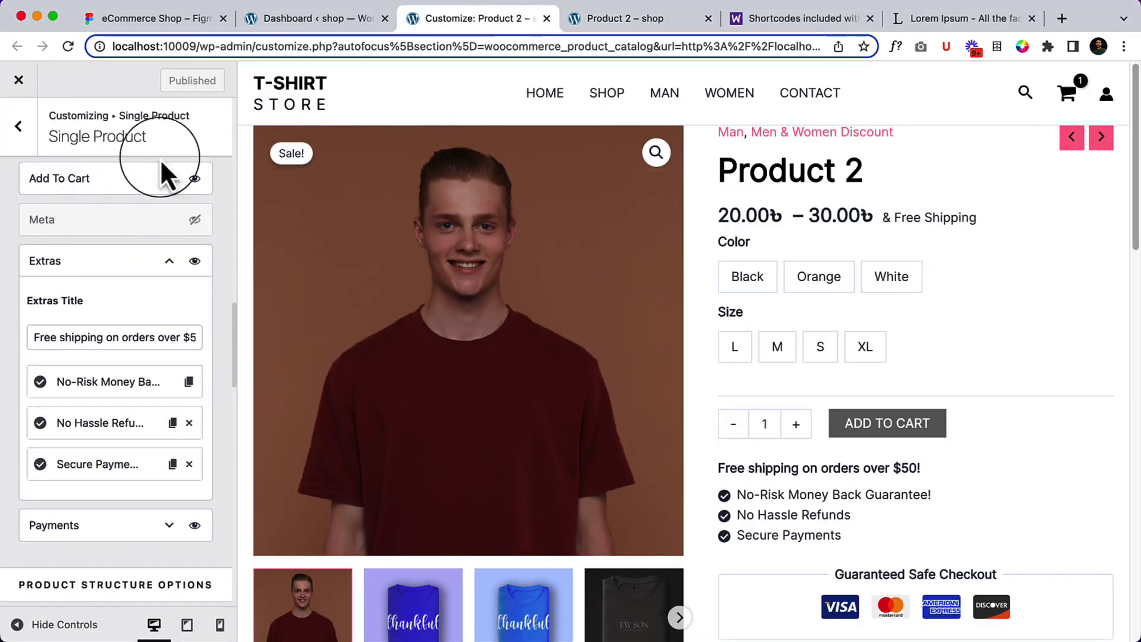
Collapse the Extras settings and scroll the sidebar down to Single Product Gallery
left_click(169, 255)
scroll(167, 261, "down", 10)
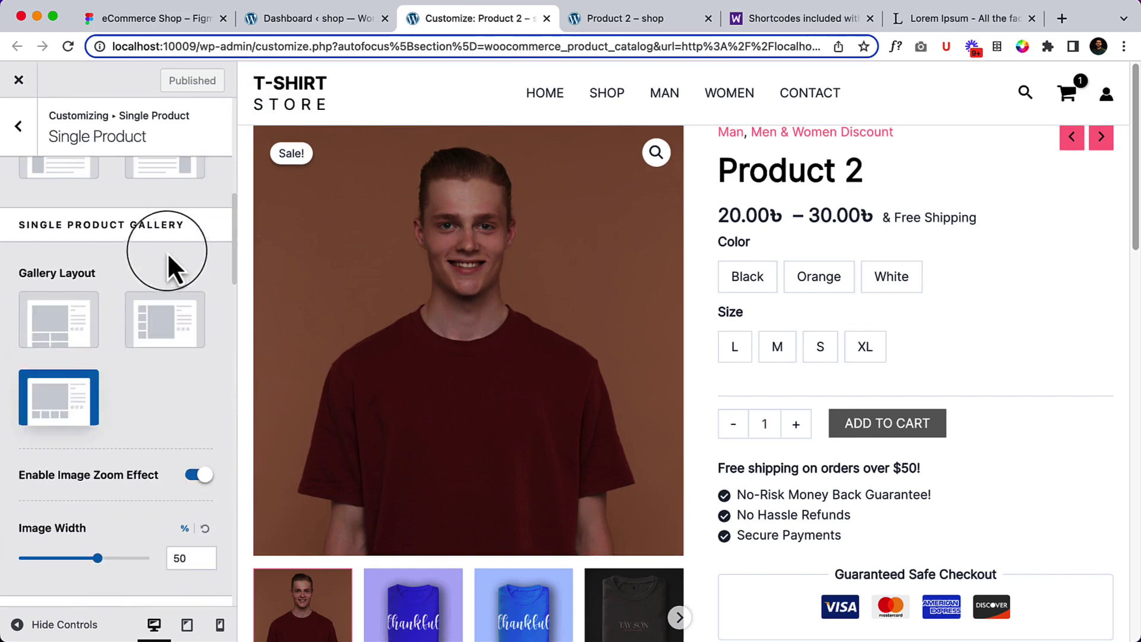
scroll(142, 247, "up", 3)
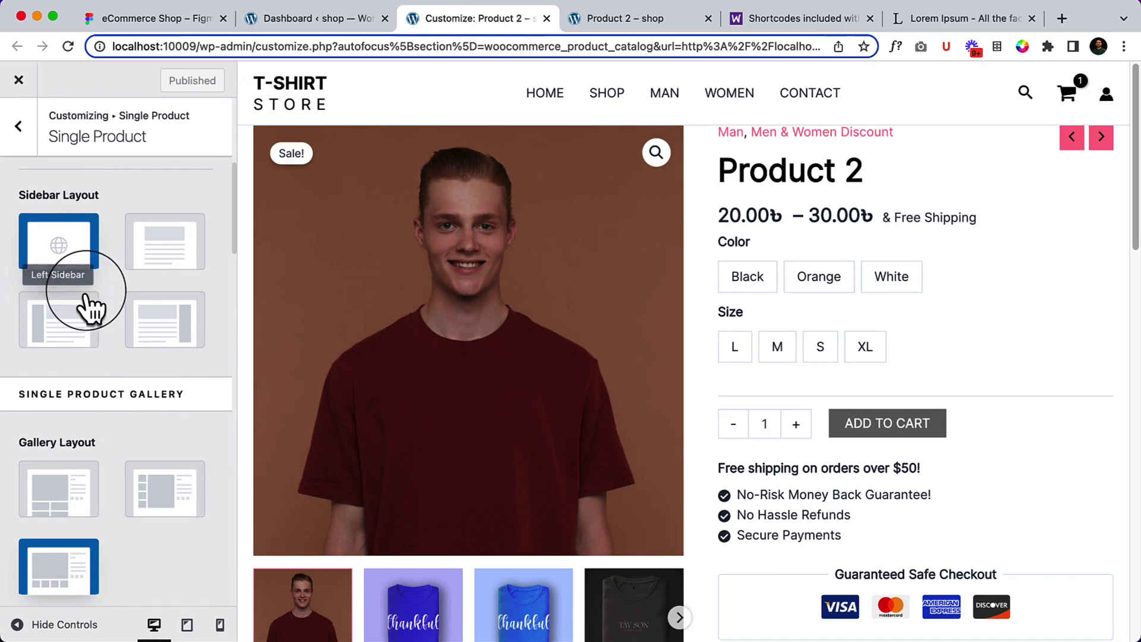
scroll(152, 401, "up", 6)
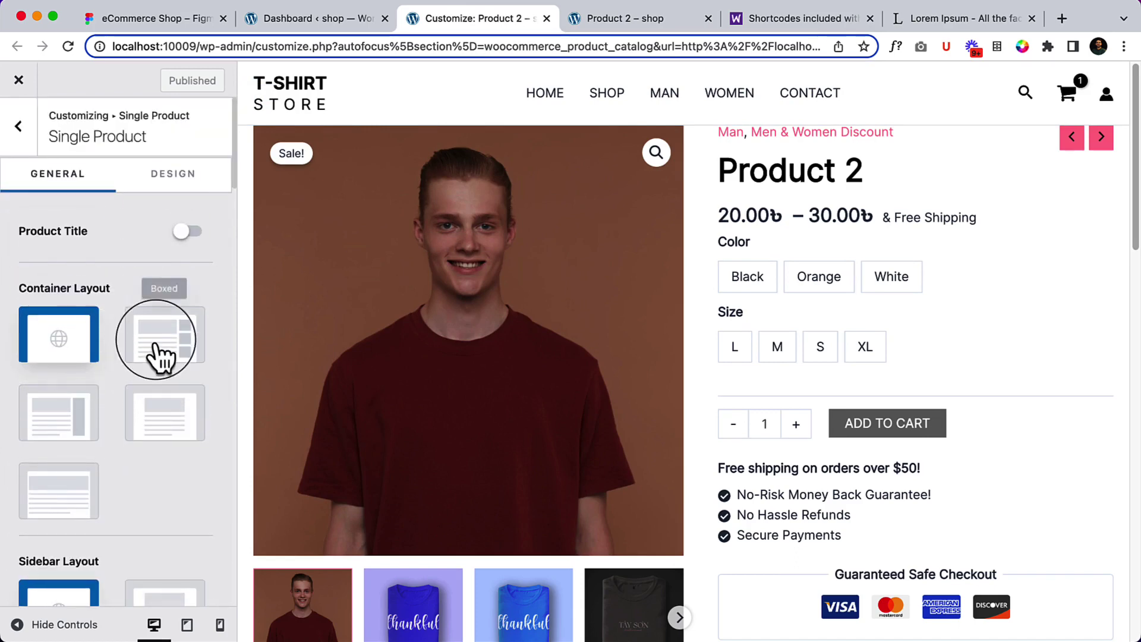
scroll(71, 356, "down", 5)
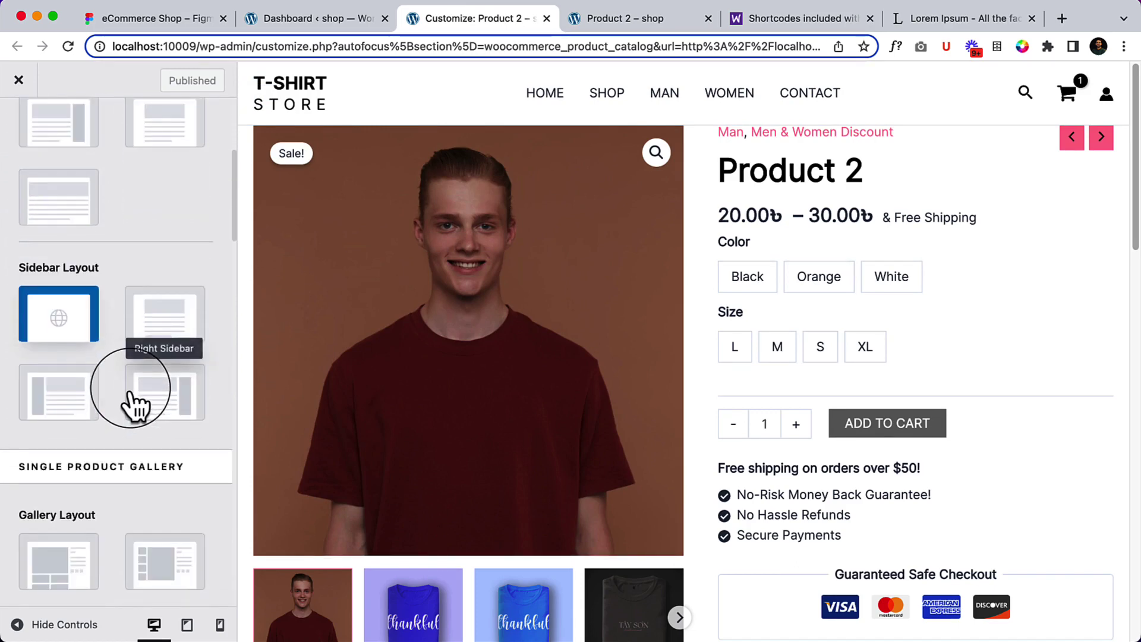
scroll(131, 390, "down", 4)
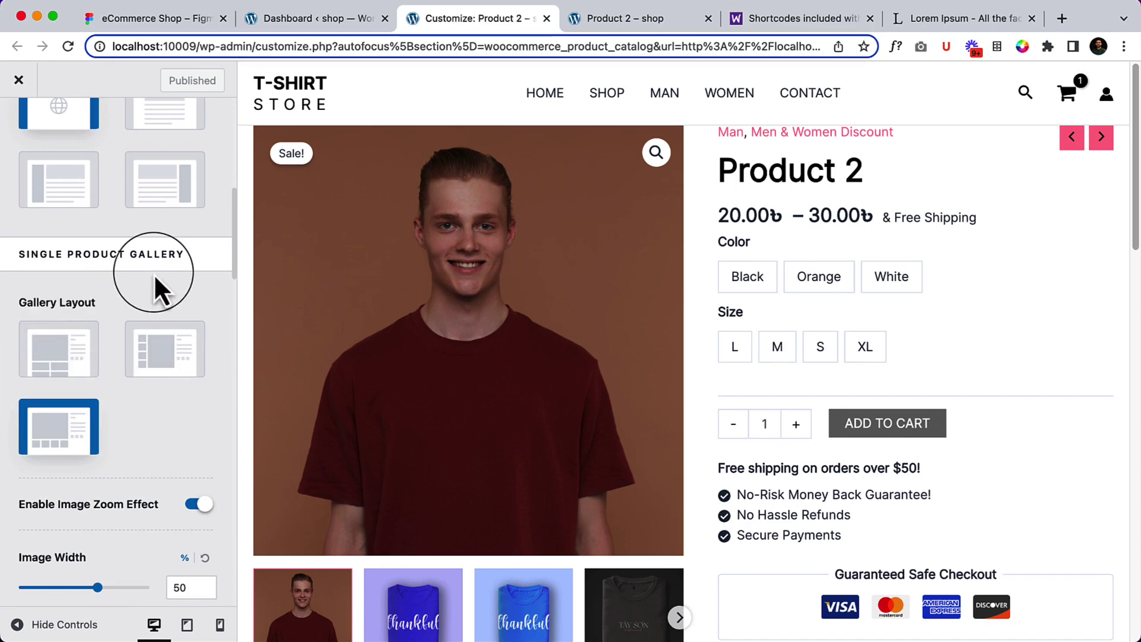
Switch the gallery to Vertical Slider and preview its thumbnails full-width with the black shirt
left_click(178, 375)
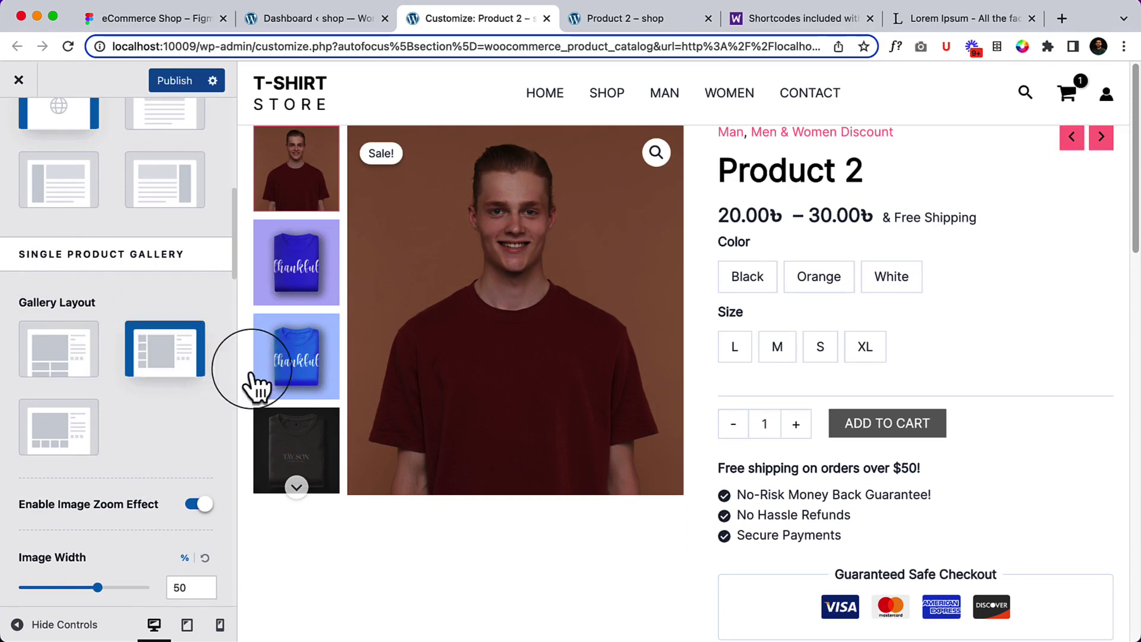
left_click(76, 625)
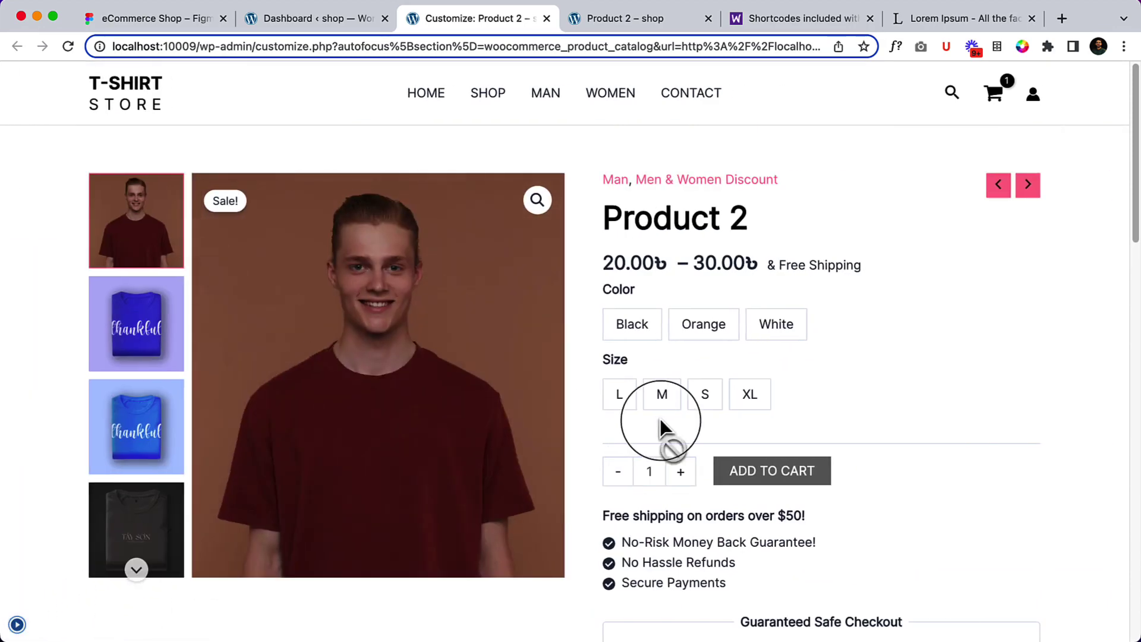
left_click(143, 410)
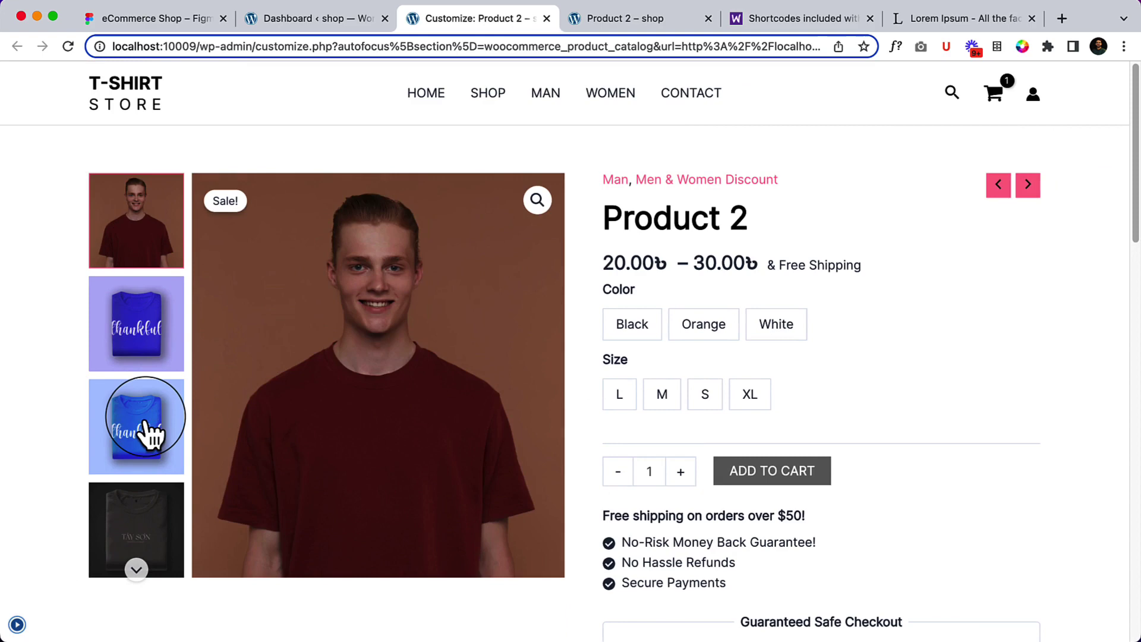
left_click(148, 366)
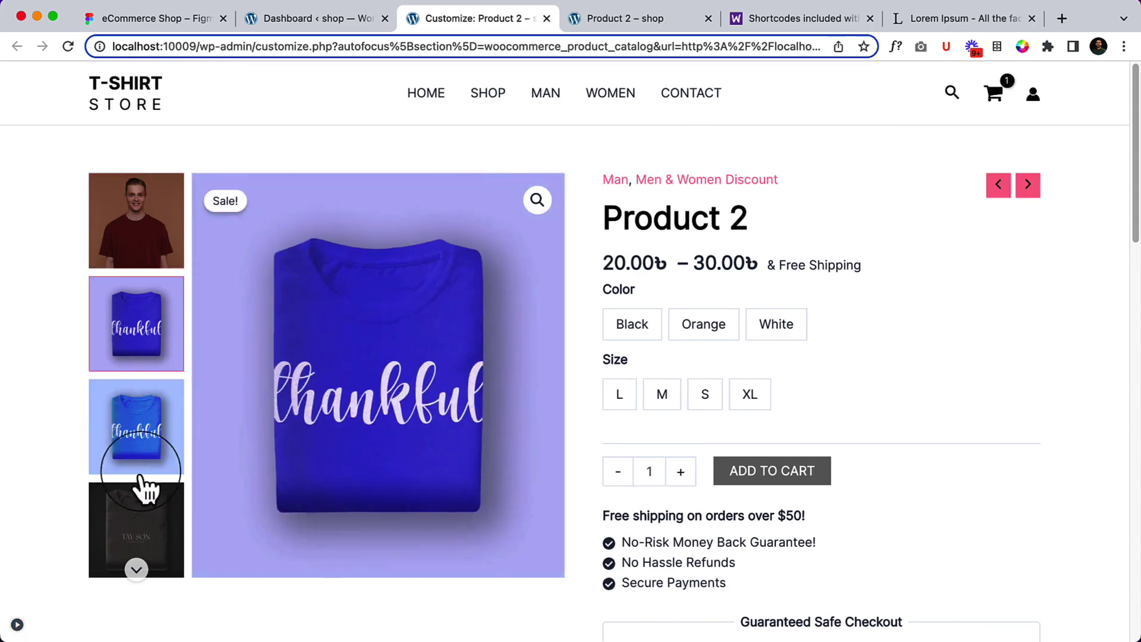
left_click(130, 508)
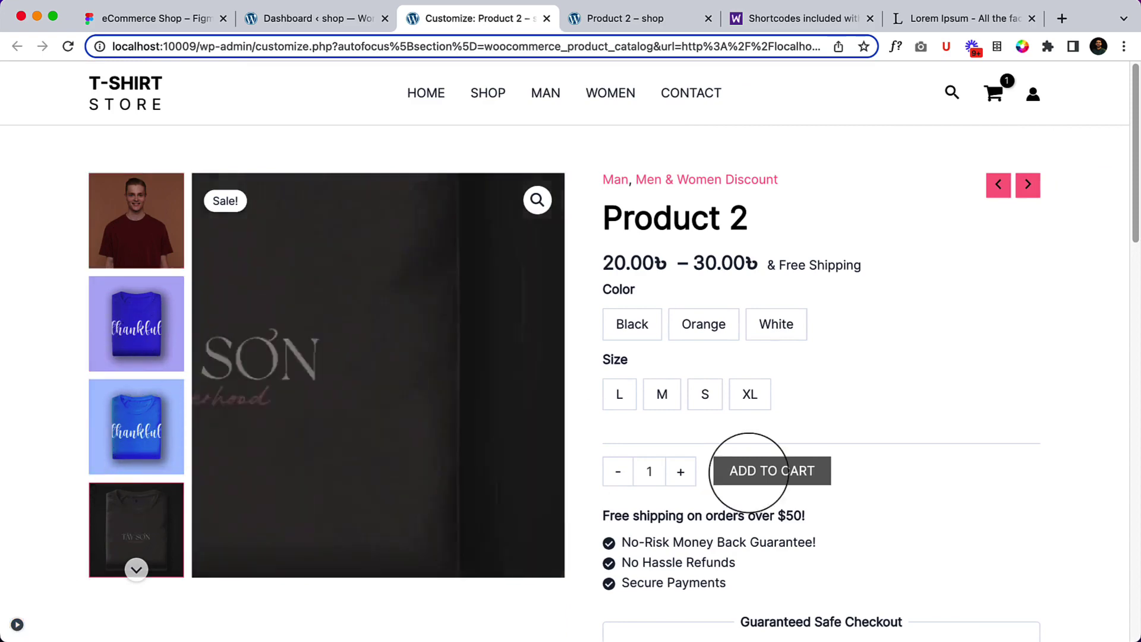
scroll(913, 479, "down", 4)
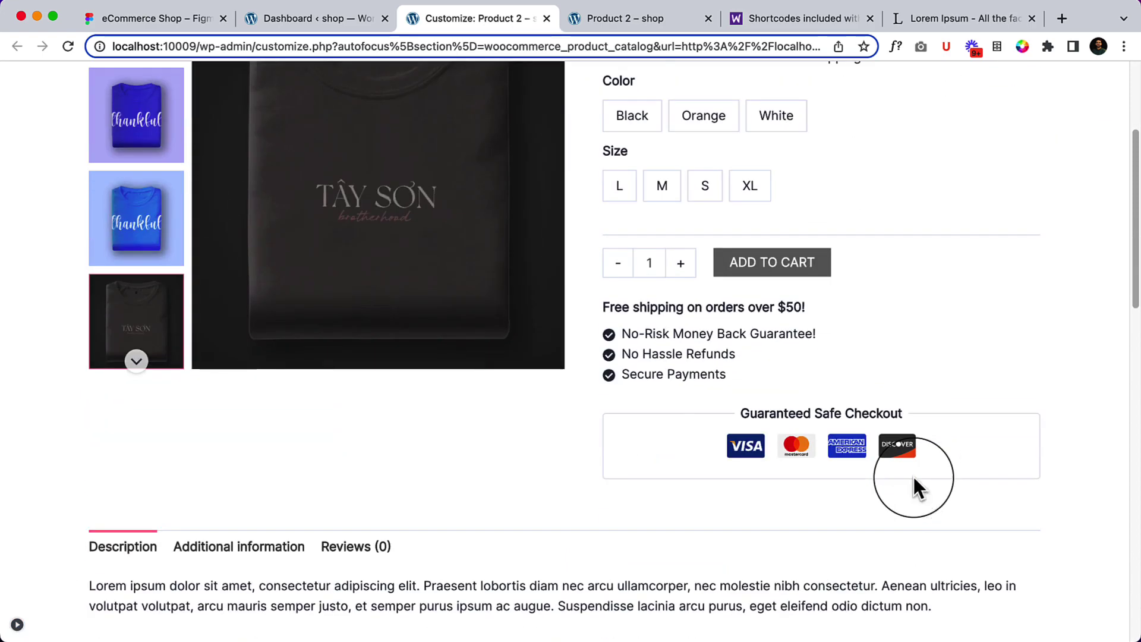
left_click(16, 625)
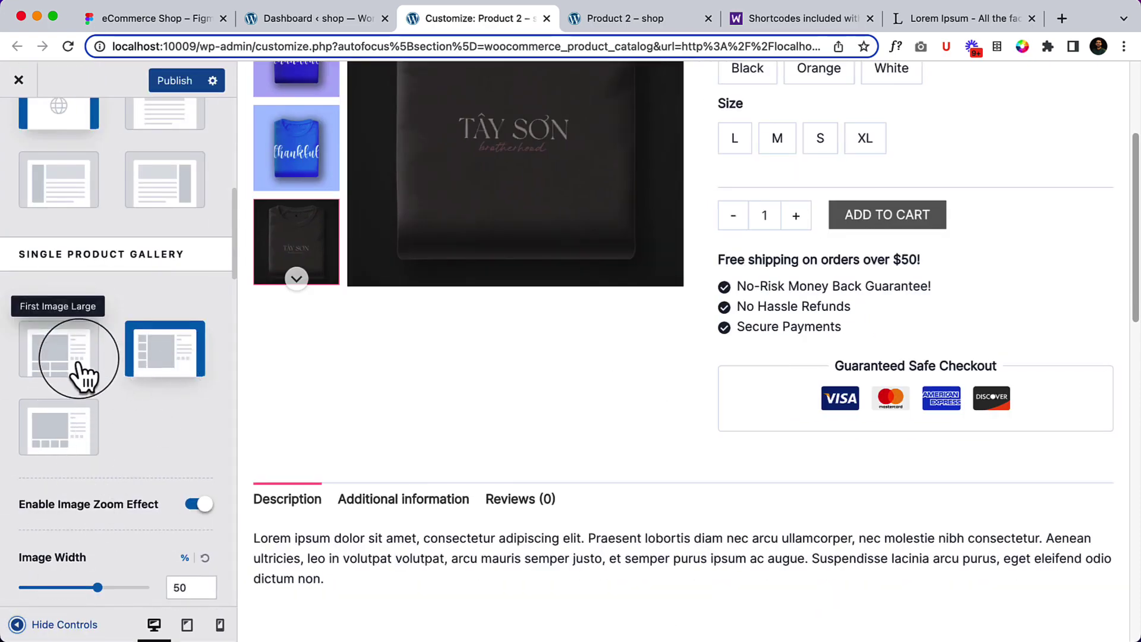
Change the gallery layout to First Image Large with a two-column grid below
left_click(83, 376)
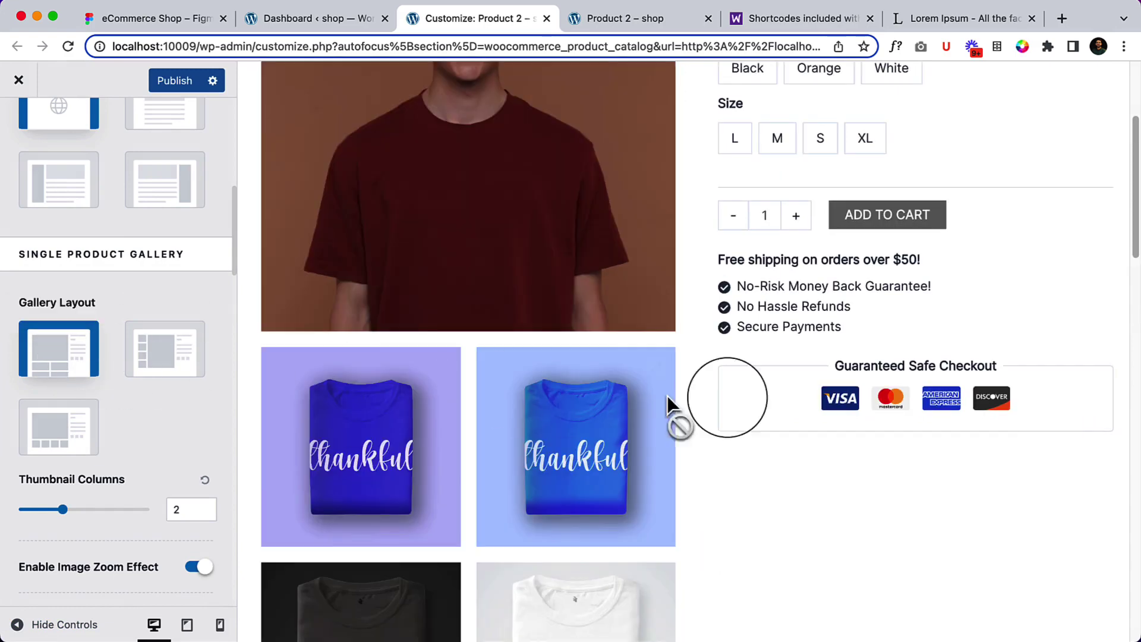
scroll(962, 404, "down", 8)
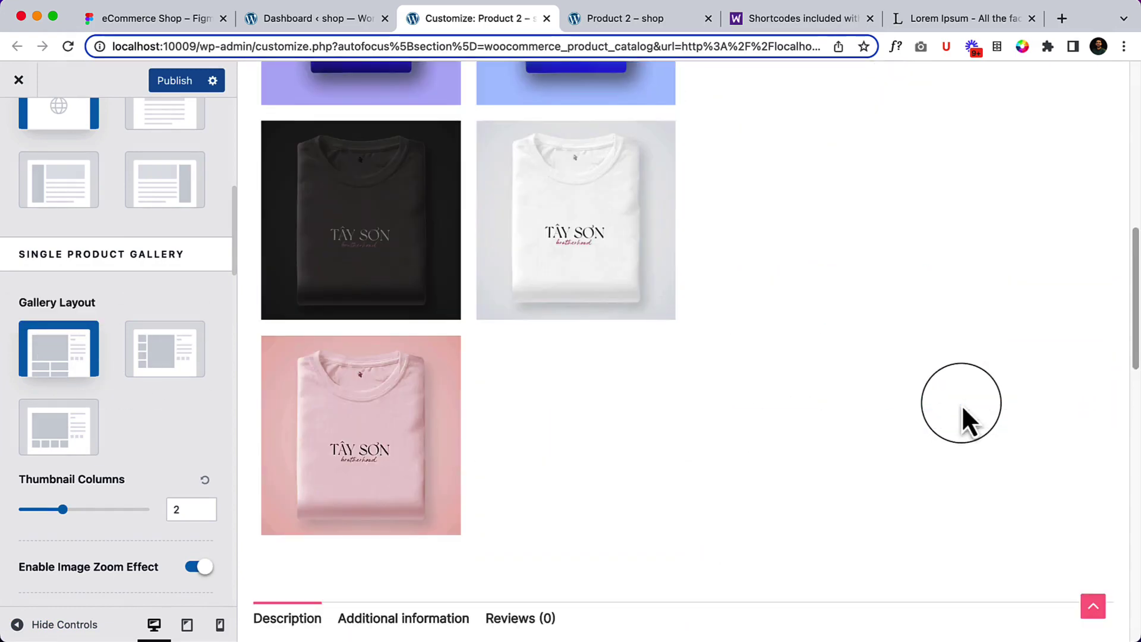
scroll(962, 404, "up", 7)
scroll(962, 404, "up", 4)
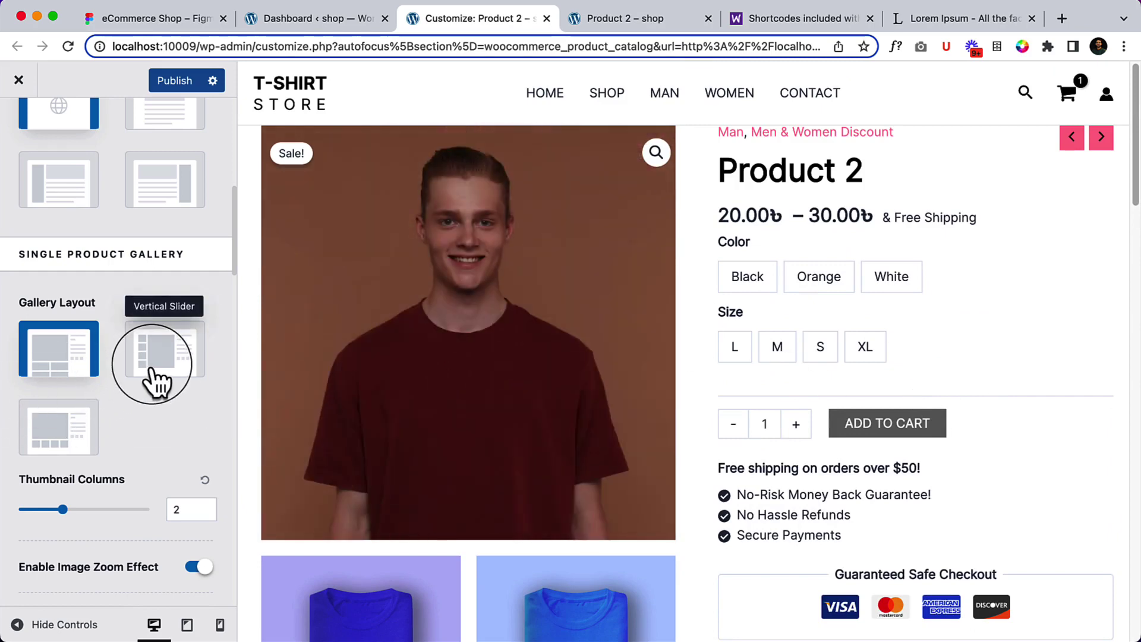
Set the gallery layout to Horizontal Slider with thumbnails under the main image
left_click(72, 431)
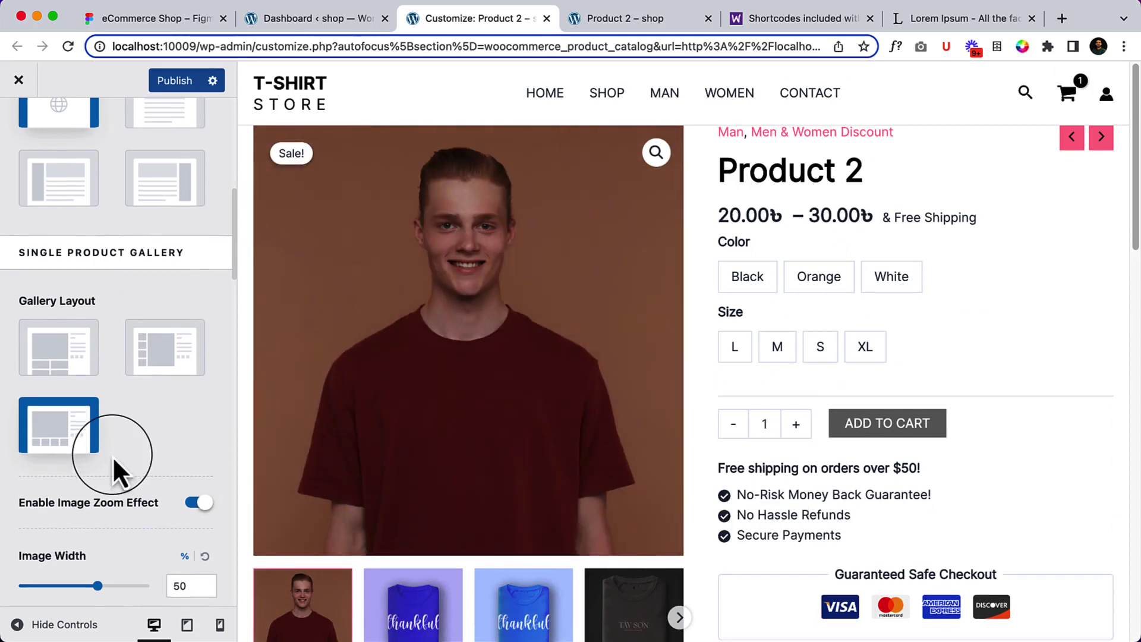
scroll(113, 461, "down", 1)
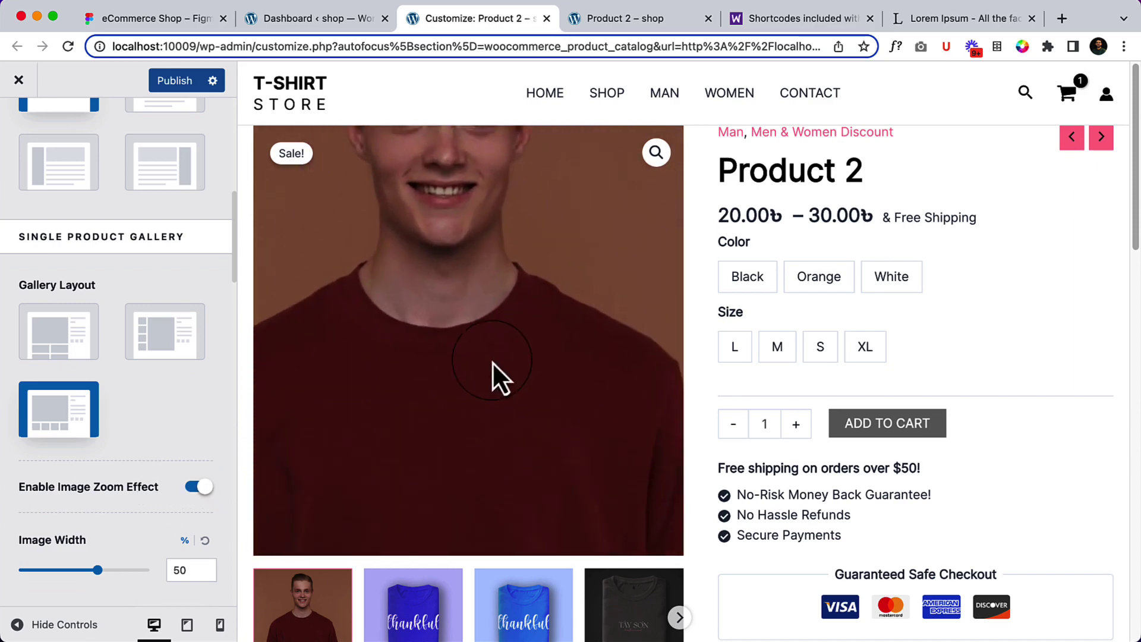
scroll(137, 506, "down", 3)
Try image widths of 39% and 40%, then reset the image width to 50%
left_click_drag(99, 457, 72, 462)
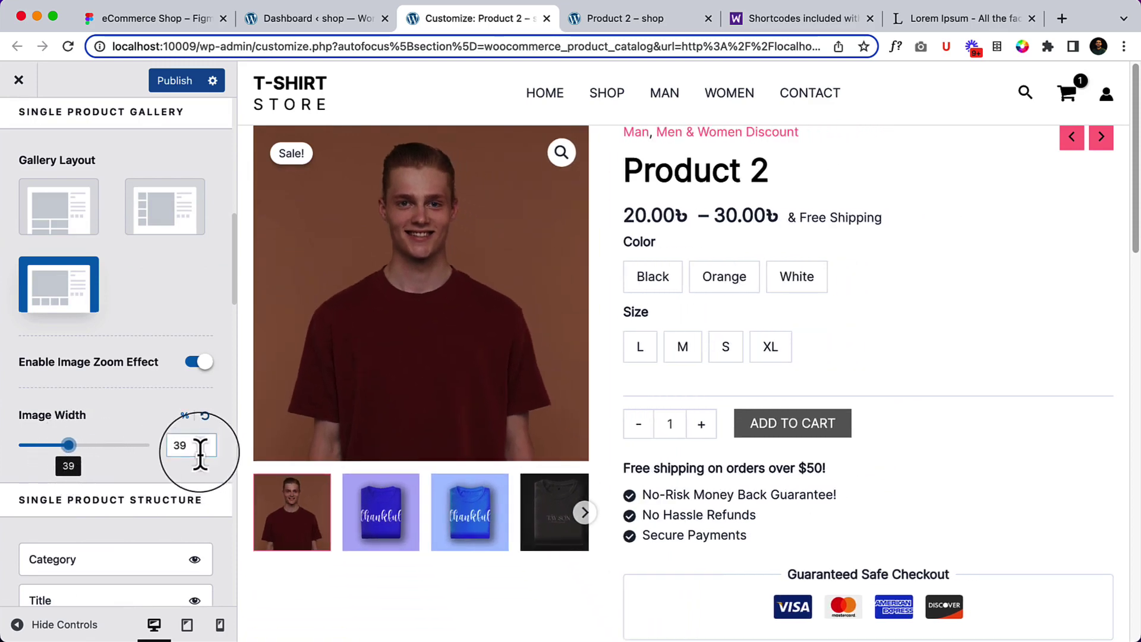
key("Up")
key("Up")
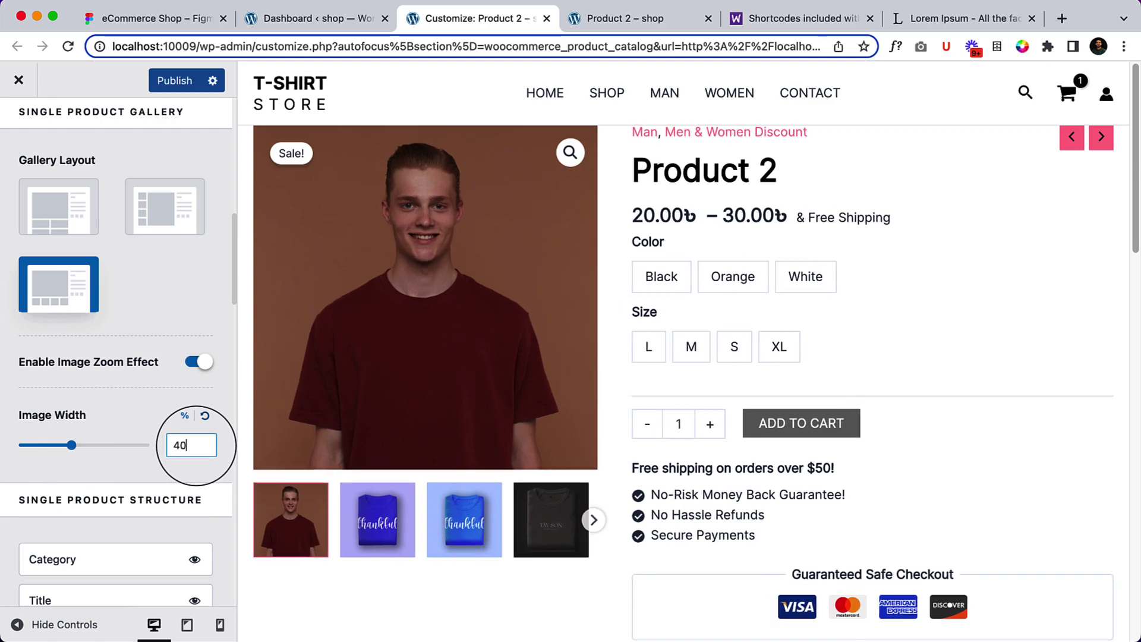
scroll(800, 431, "down", 4)
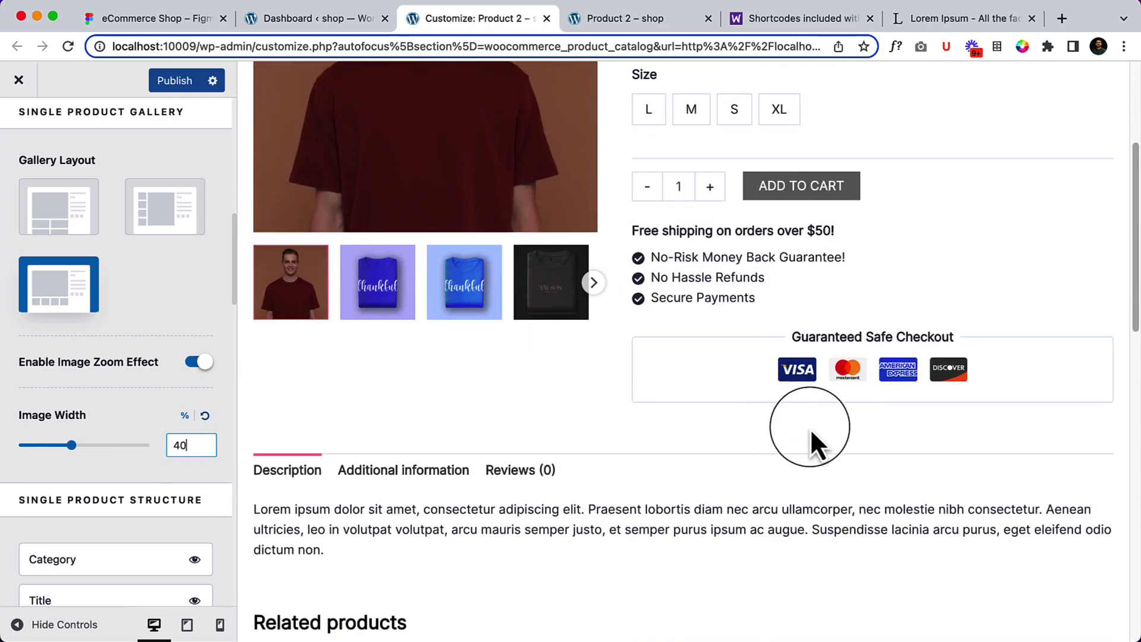
left_click(205, 416)
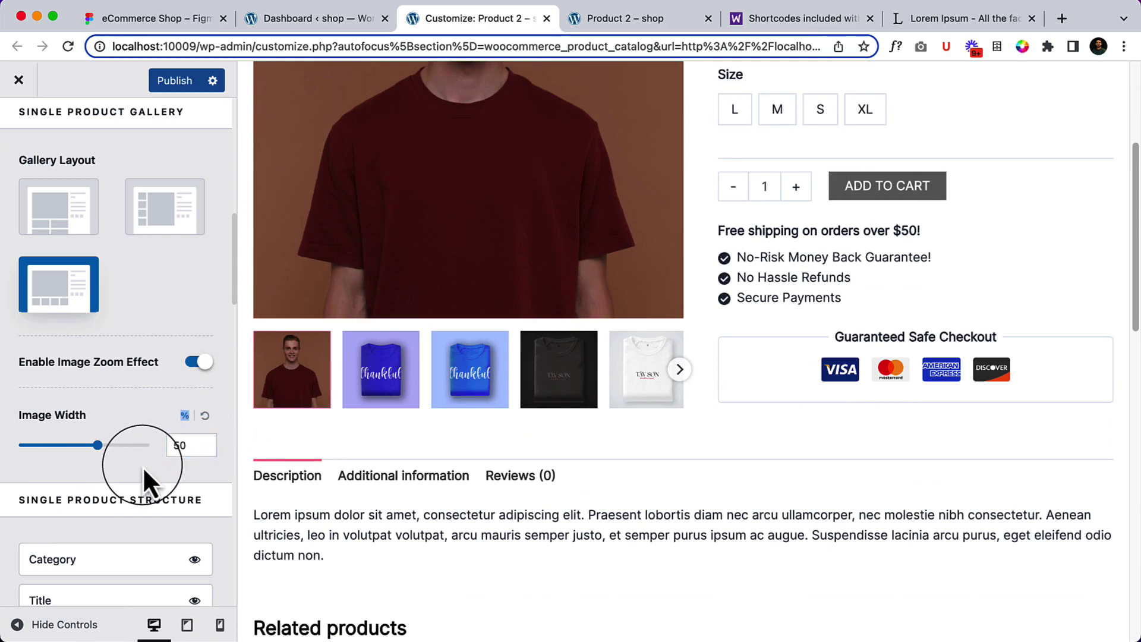
Scroll through the Single Product Structure settings and the product preview
scroll(143, 466, "down", 1)
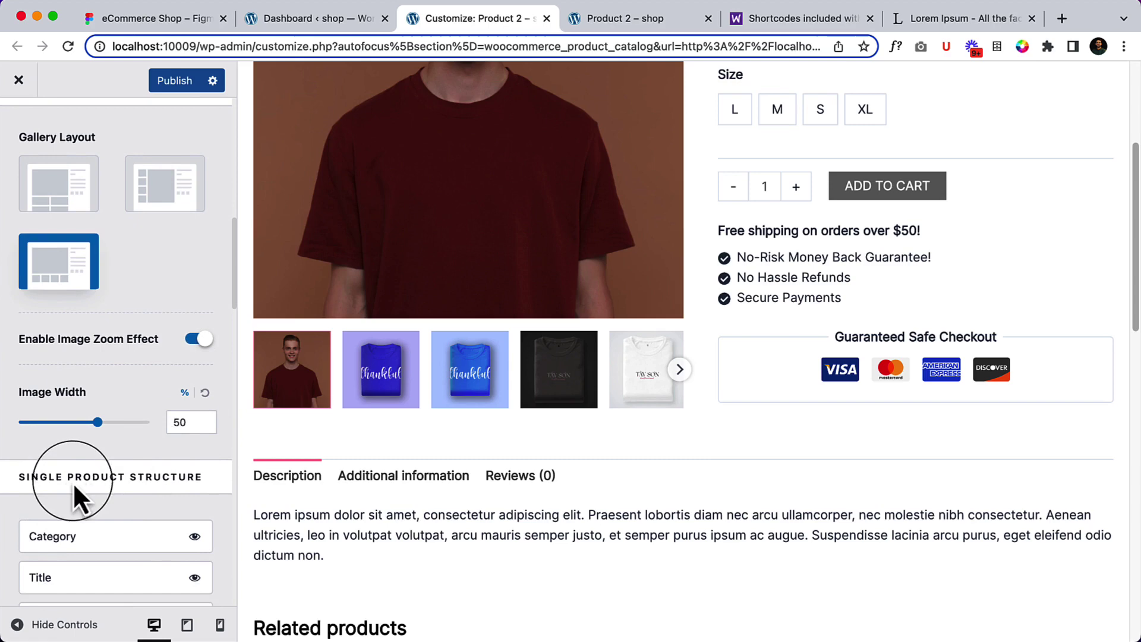
scroll(178, 509, "down", 3)
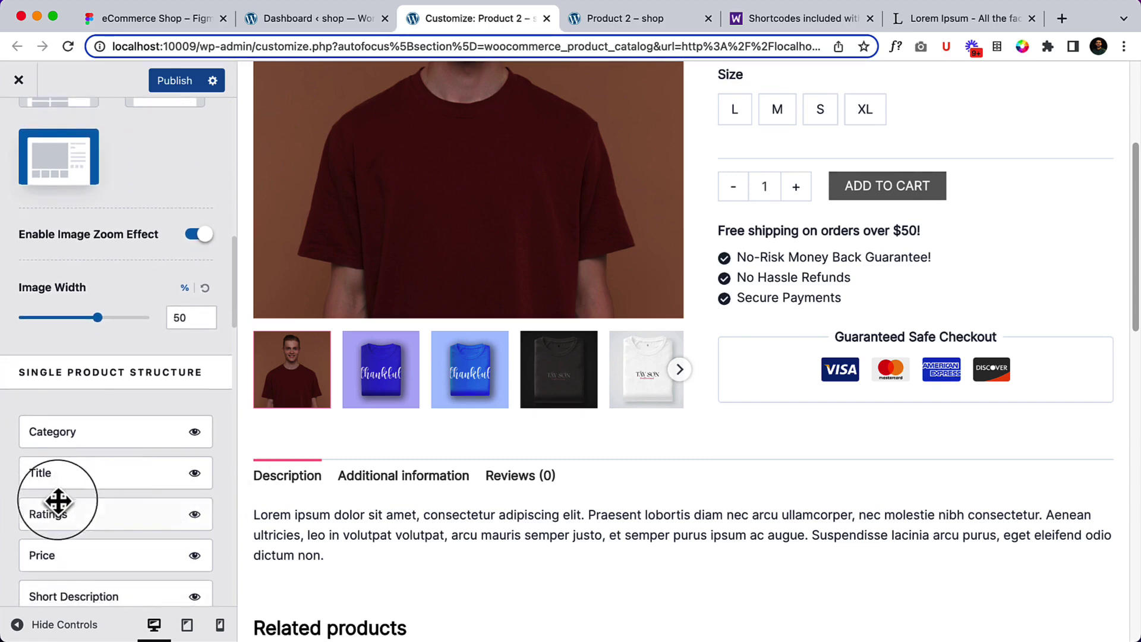
scroll(889, 324, "up", 3)
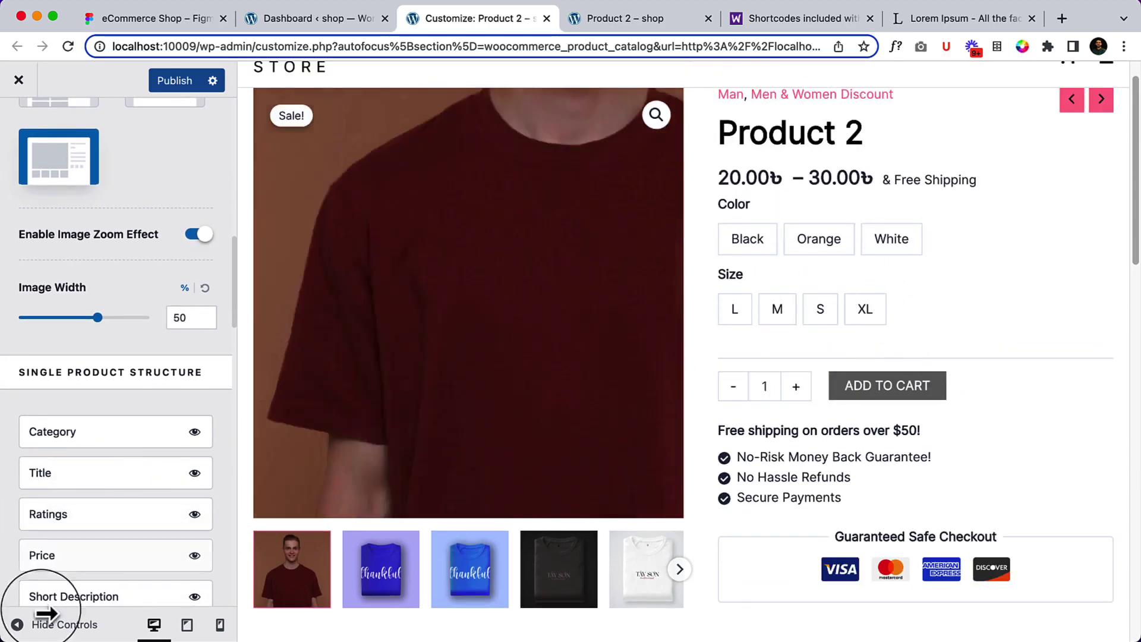
scroll(127, 483, "down", 8)
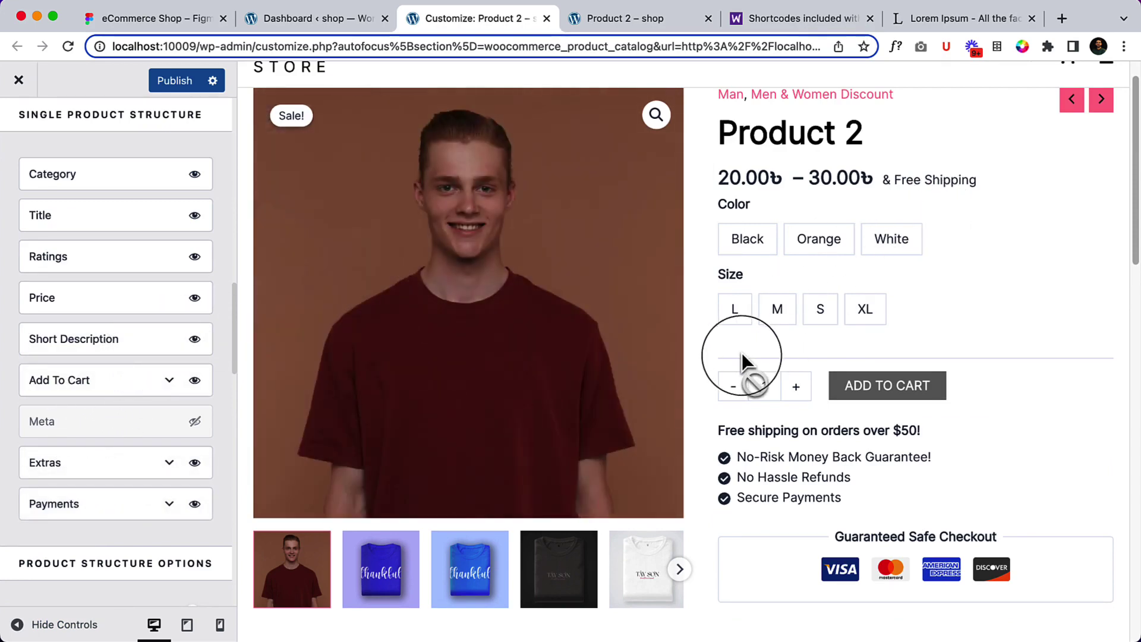
Copy the Lorem ipsum description text from the live Product 2 page
left_click(648, 20)
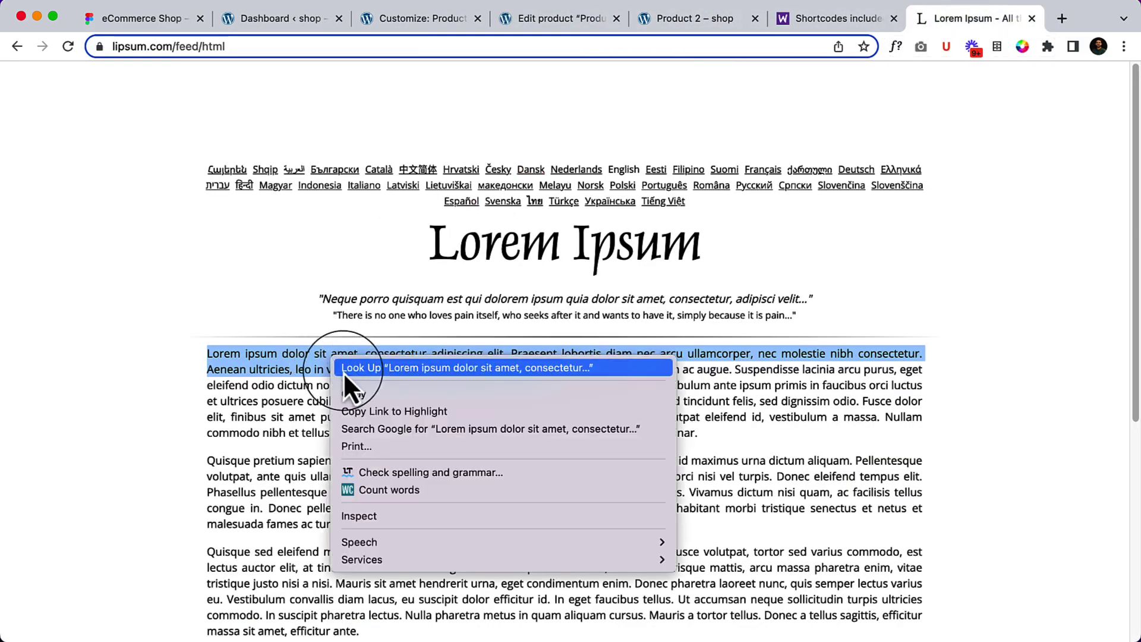
left_click(354, 394)
left_click(703, 24)
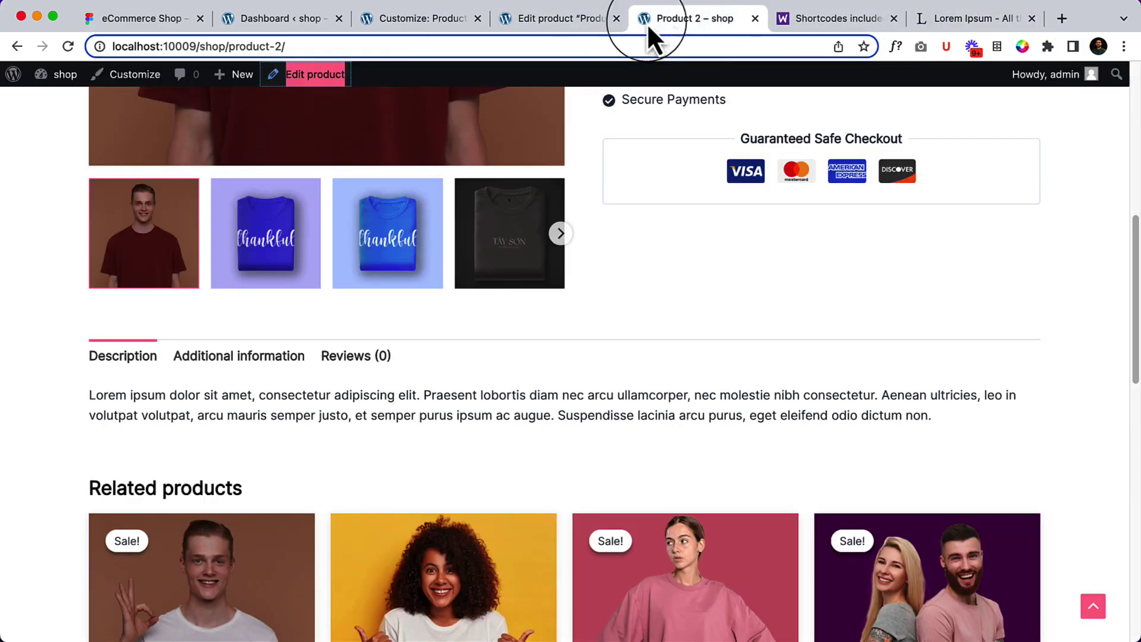
Paste the description text into Product 2's empty short description field
left_click(558, 18)
scroll(428, 470, "down", 5)
scroll(248, 341, "up", 4)
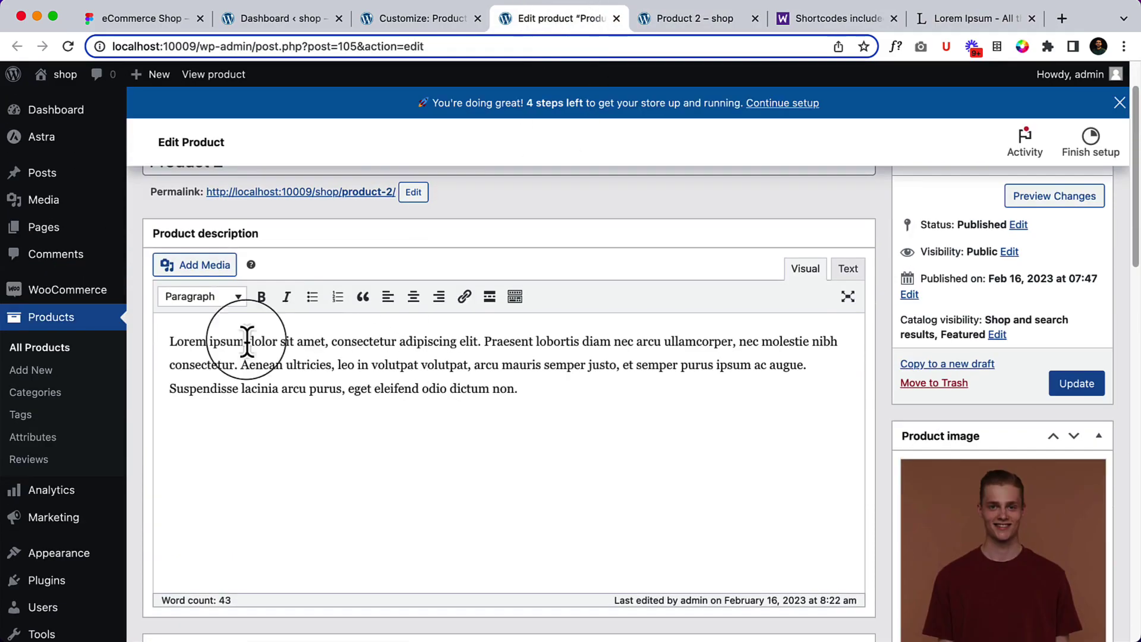
scroll(548, 416, "down", 10)
left_click(223, 531)
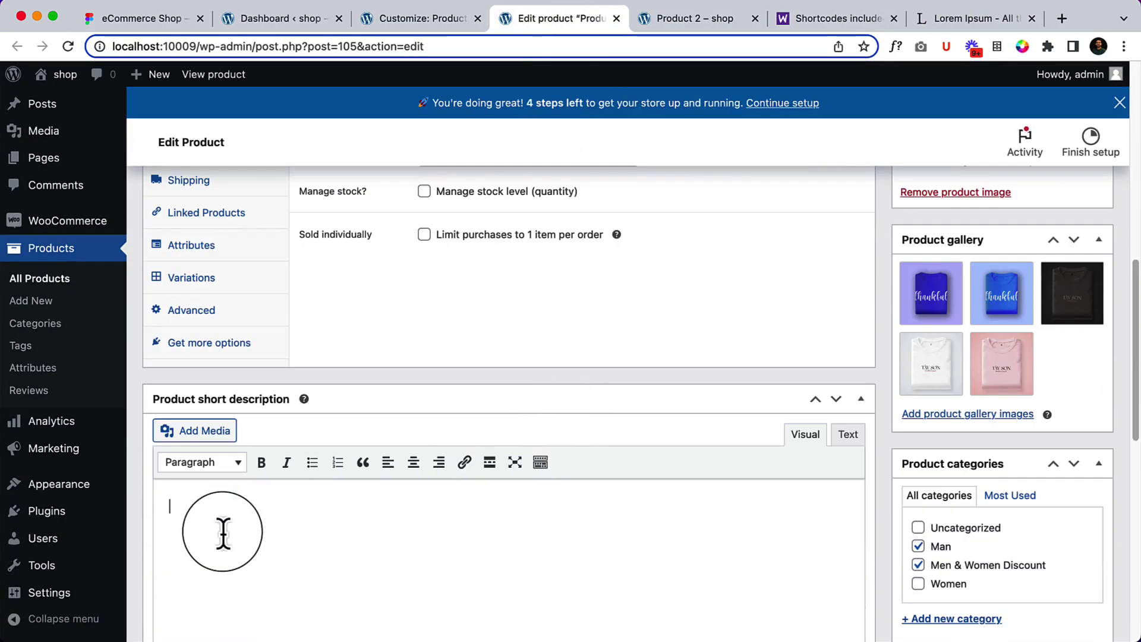
key("super+v")
scroll(939, 439, "up", 10)
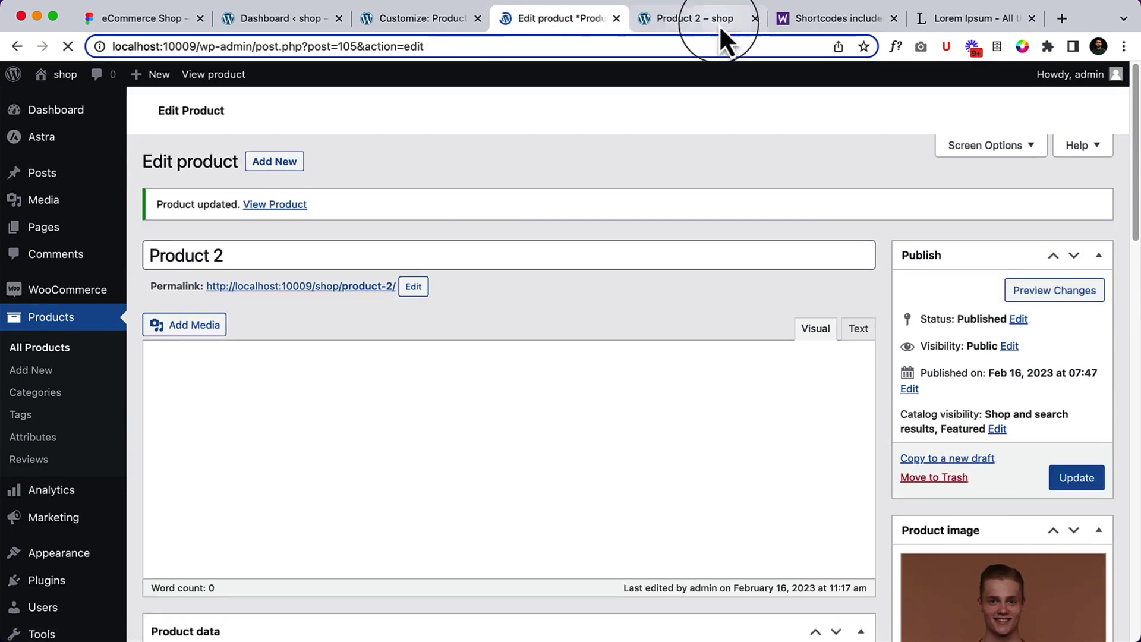
left_click_drag(713, 21, 573, 59)
Reload the Product 2 page and check the new Lorem ipsum short description
right_click(641, 286)
left_click(684, 331)
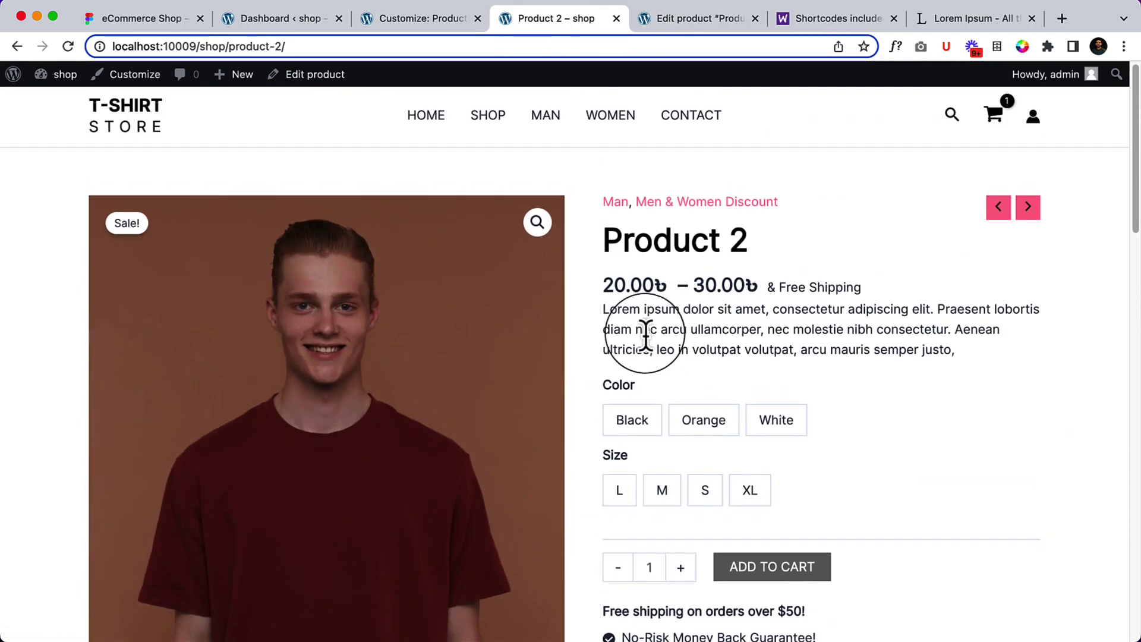
left_click_drag(641, 330, 897, 372)
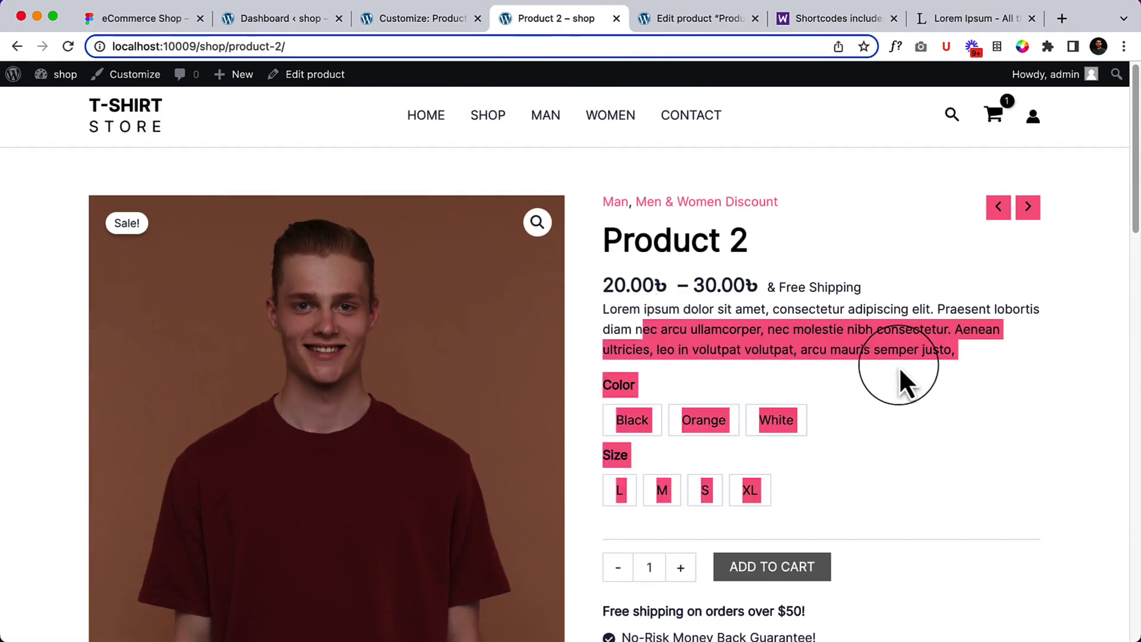
left_click(899, 367)
Set the Add To Cart button width to 75% in the Customizer
left_click(434, 17)
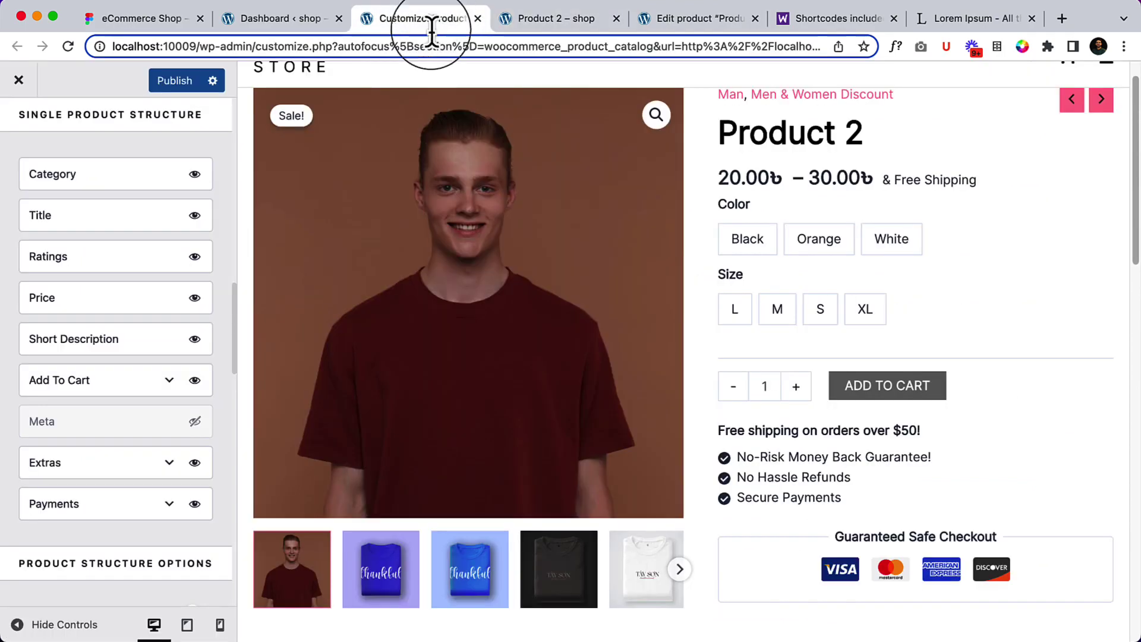
left_click(169, 380)
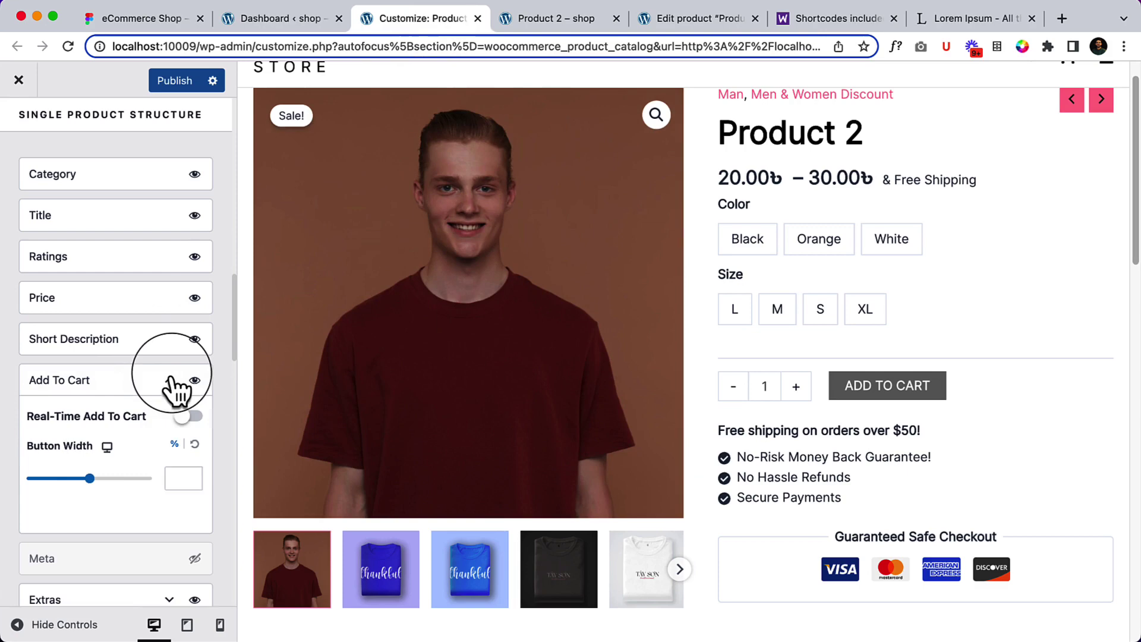
left_click_drag(90, 480, 120, 479)
left_click(194, 445)
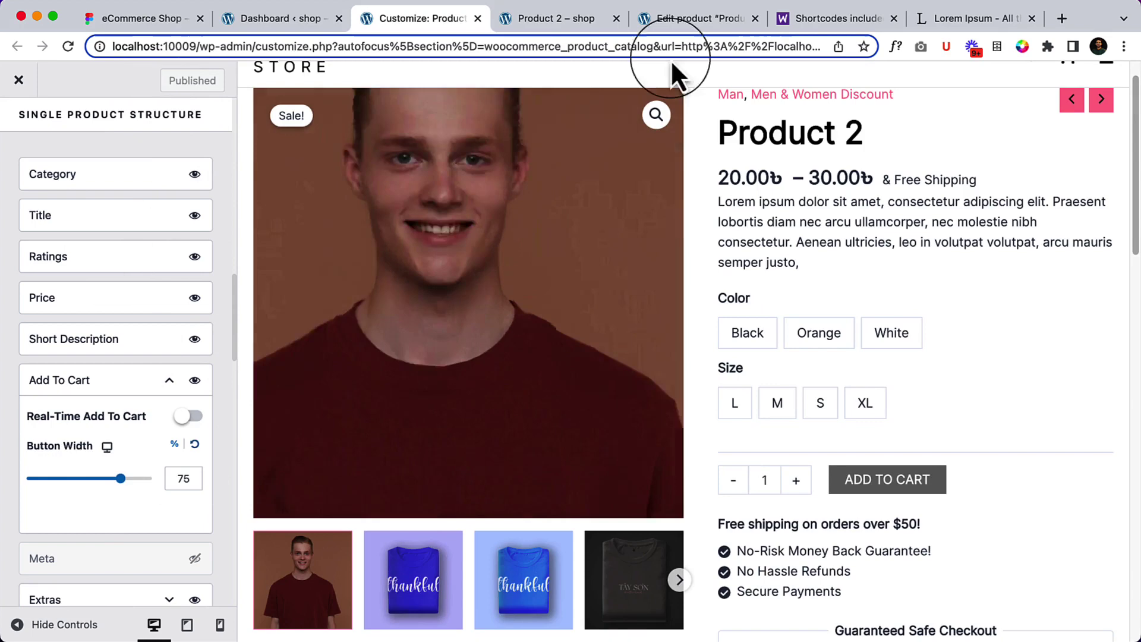
Reload the live Product 2 page
left_click(558, 18)
right_click(820, 185)
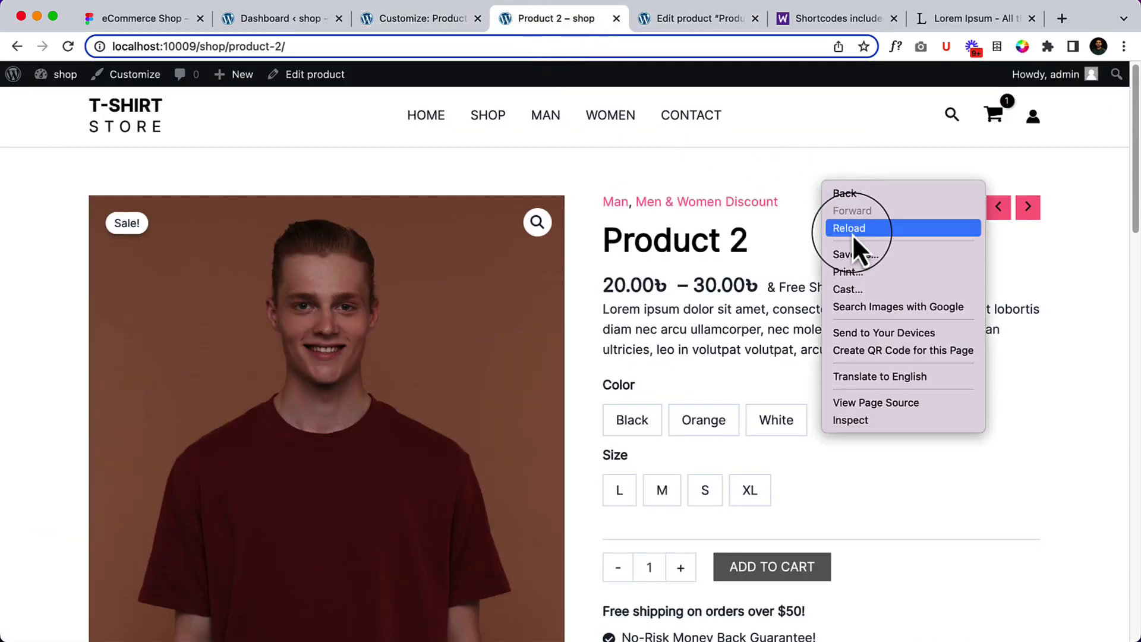
left_click(853, 233)
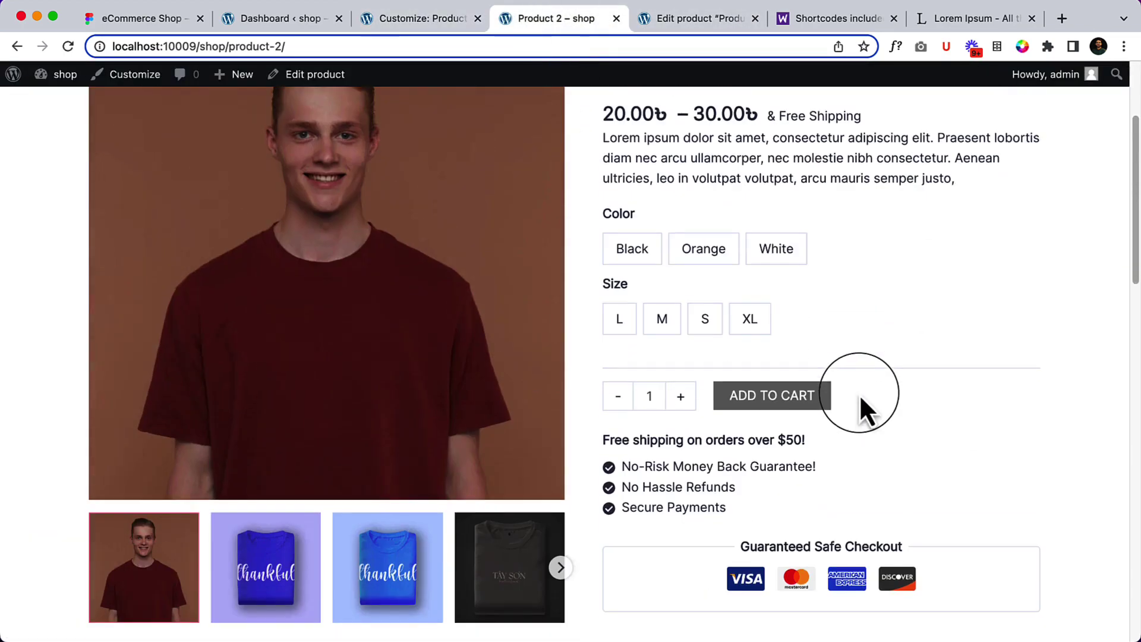
Try Black, M, Orange, White, S and L, ending on the out-of-stock White L
left_click(708, 252)
left_click(634, 266)
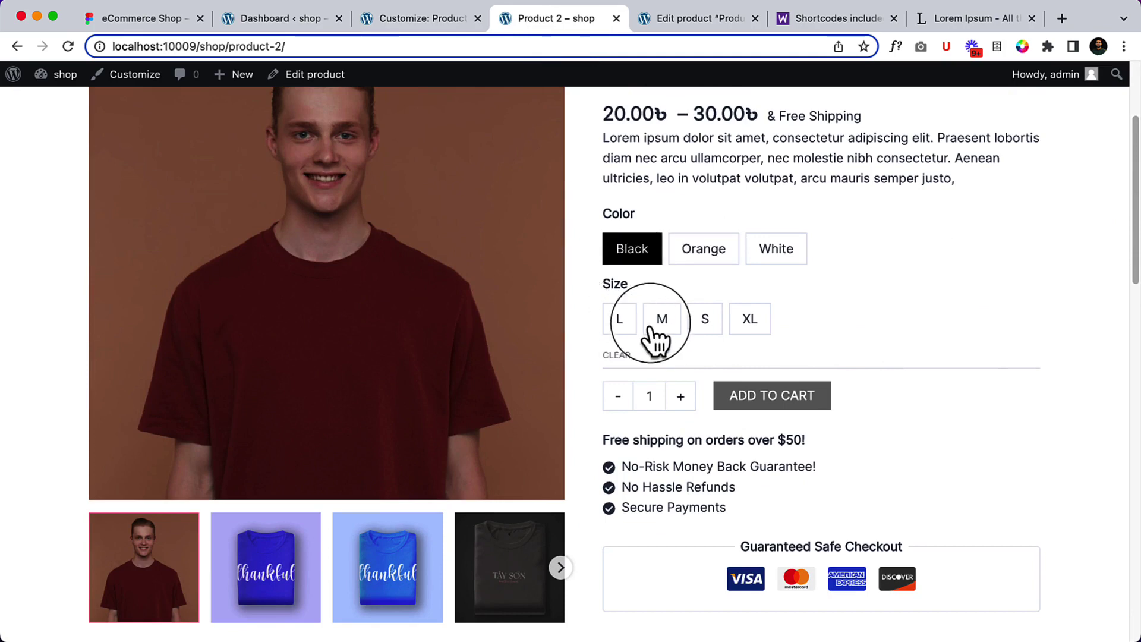
left_click(660, 318)
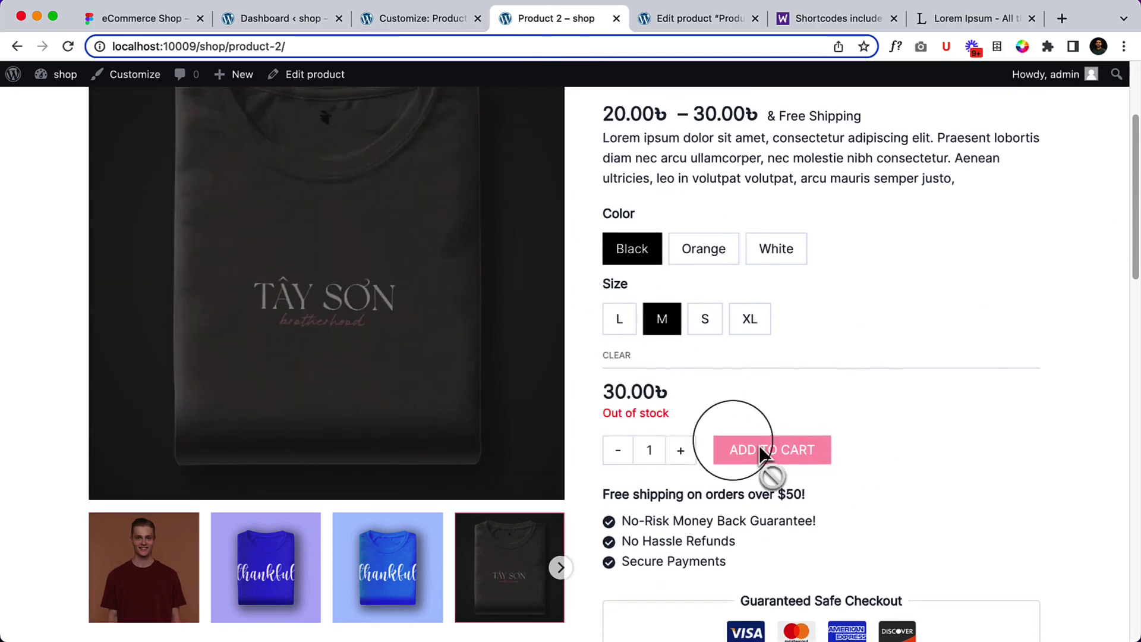
left_click(731, 254)
left_click(773, 252)
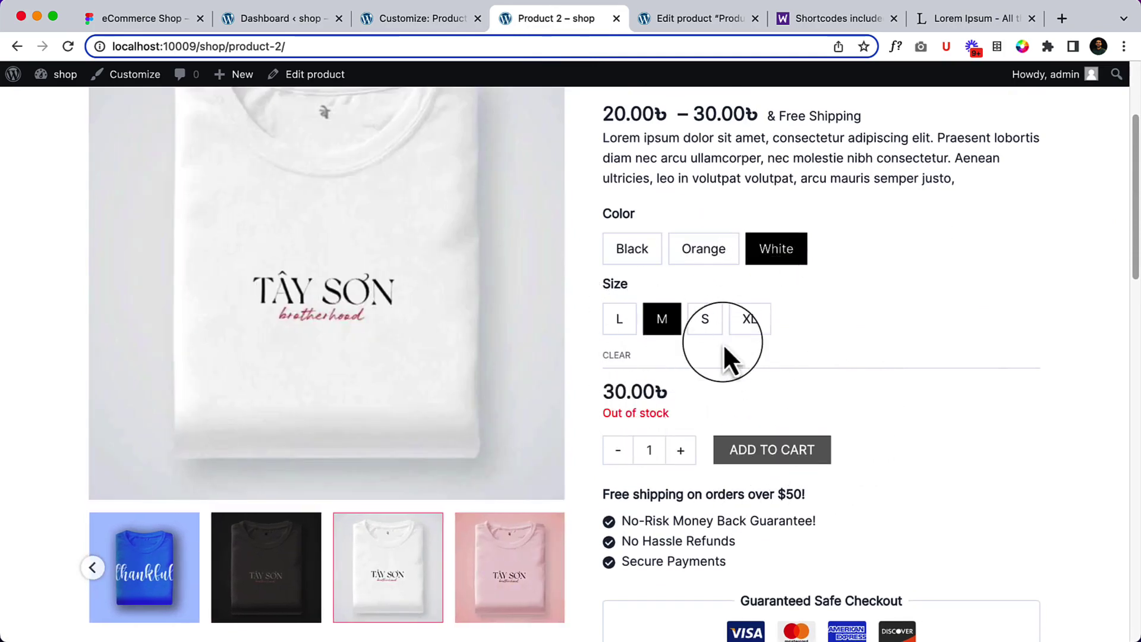
left_click(697, 319)
left_click(627, 322)
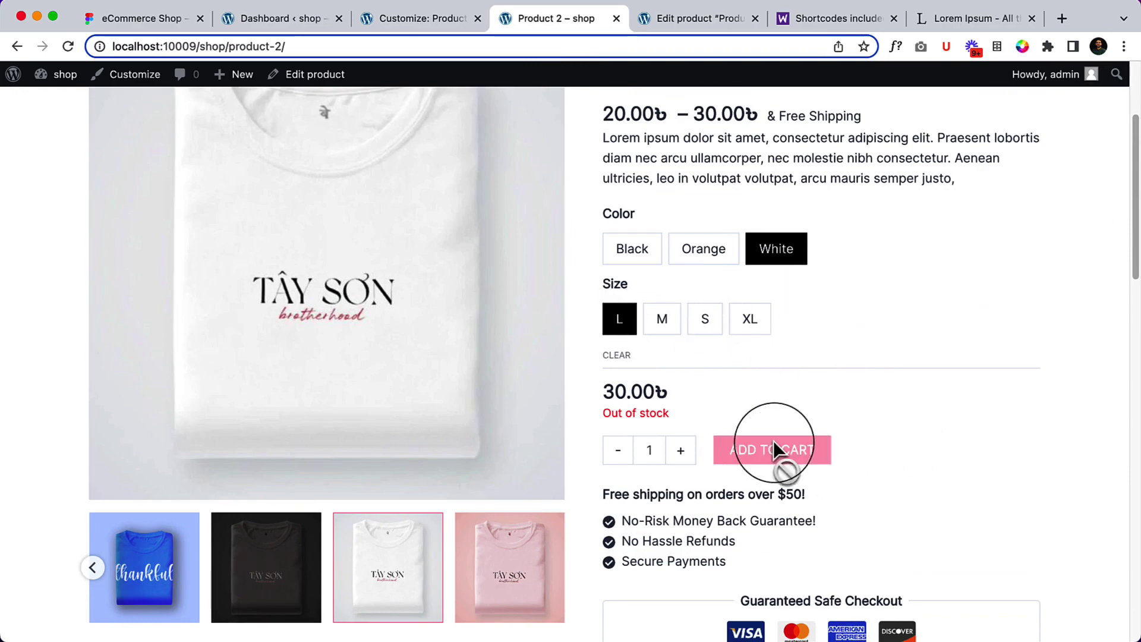
Reset the add-to-cart button width to default and enable Meta to show SKU and categories
scroll(920, 454, "down", 6)
scroll(920, 452, "up", 9)
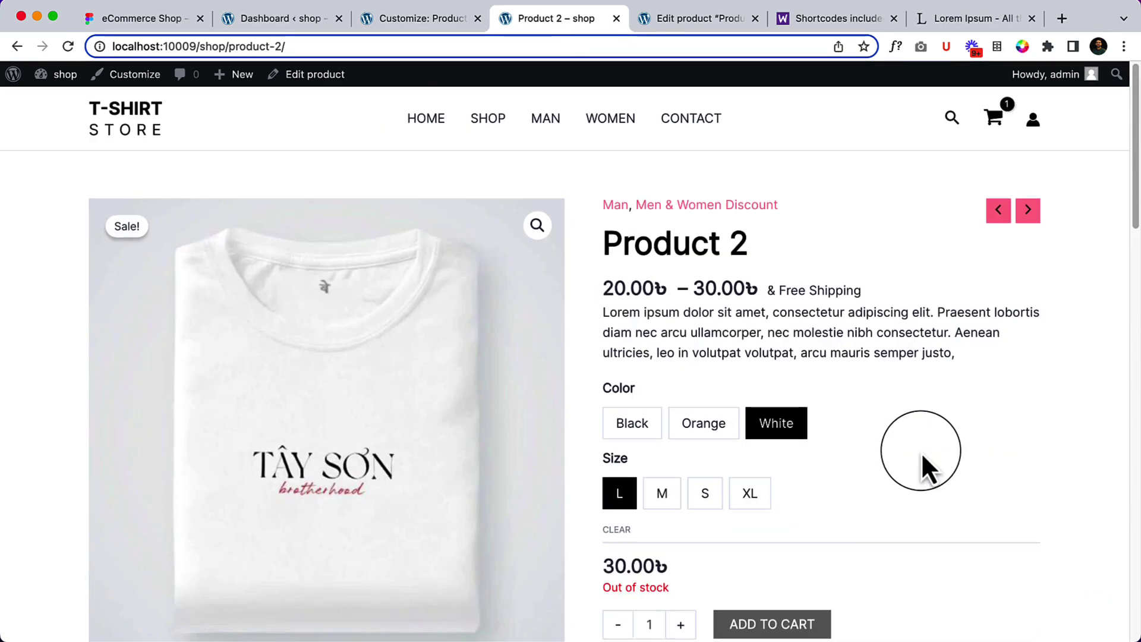
left_click(440, 22)
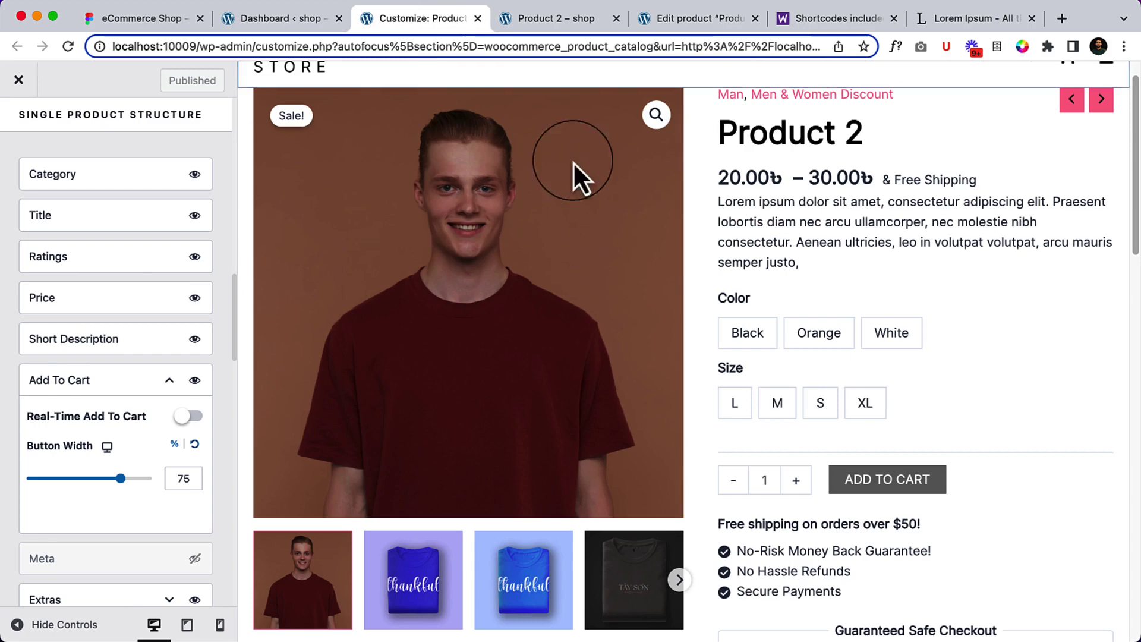
left_click(195, 446)
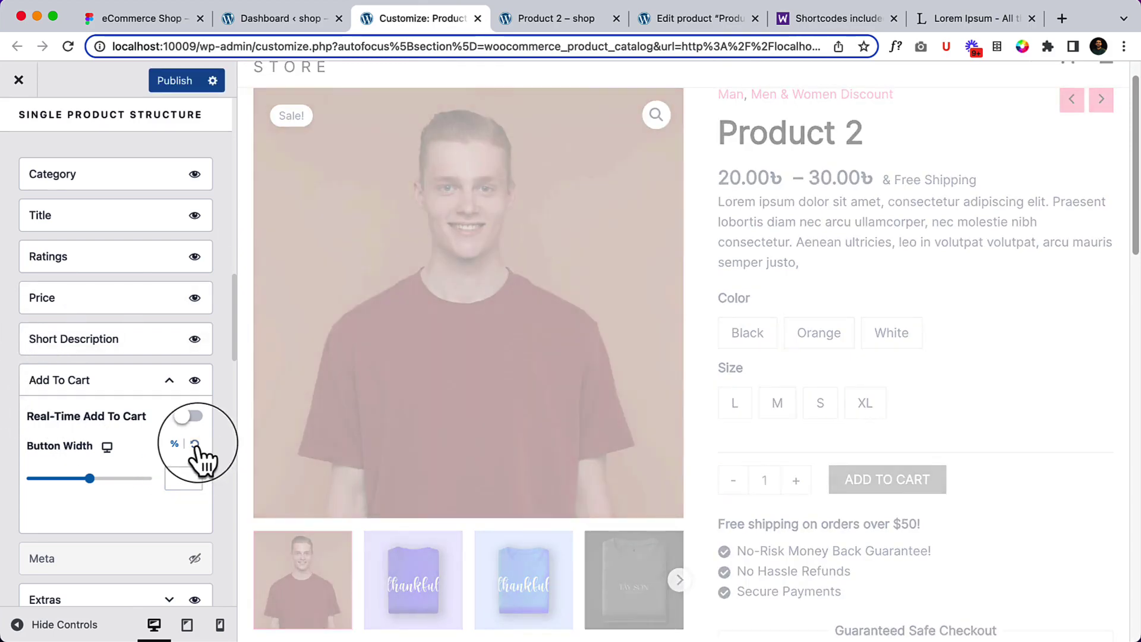
left_click(171, 389)
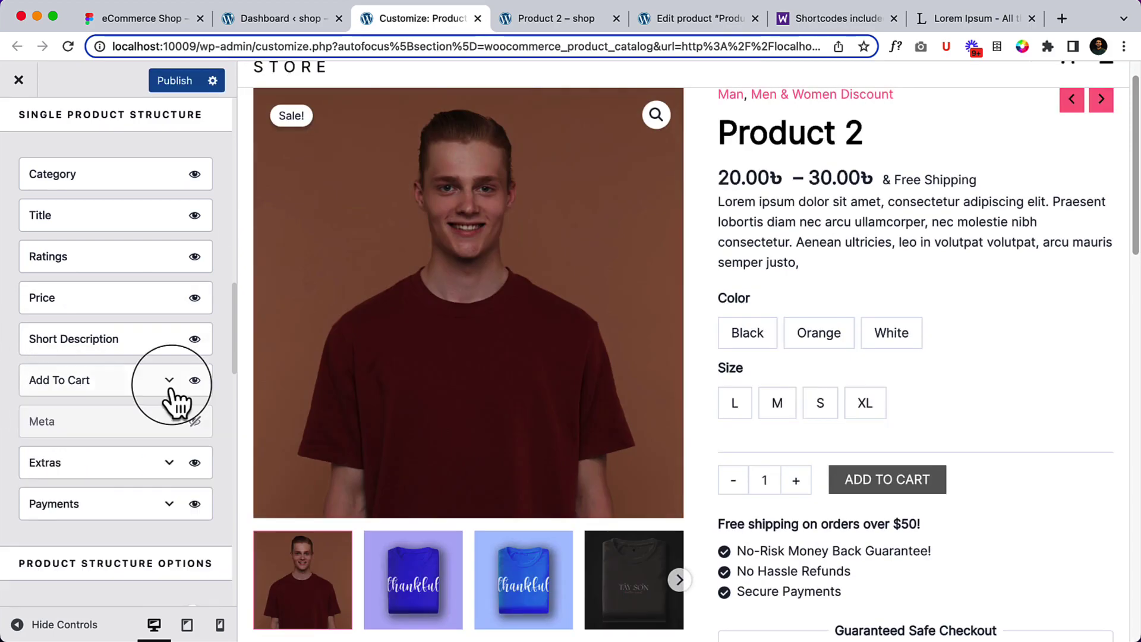
left_click(195, 422)
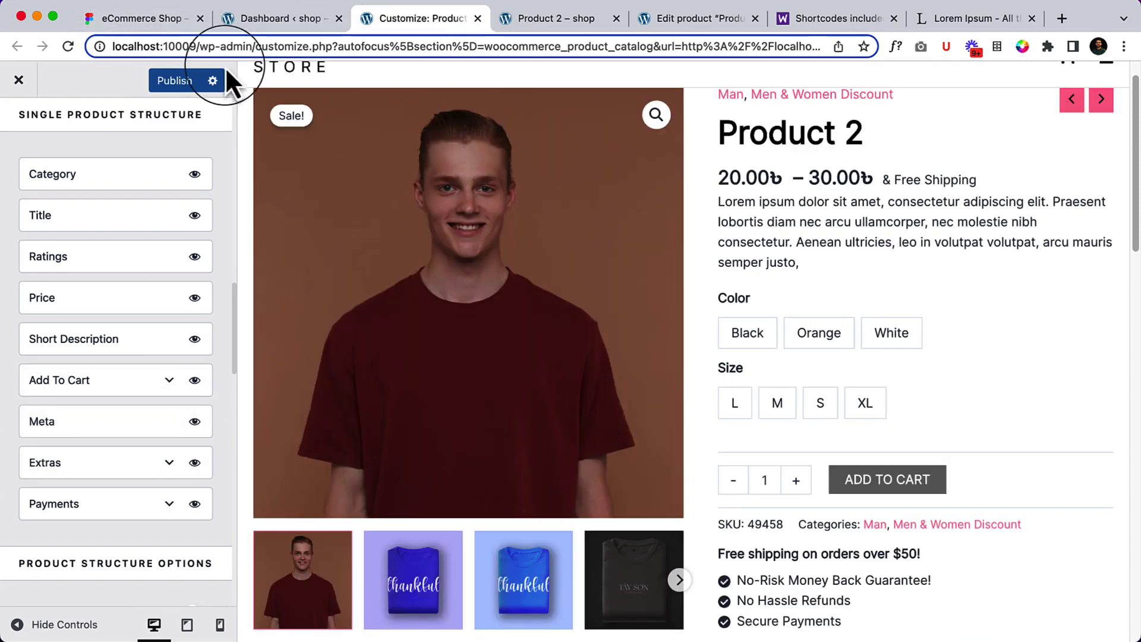
scroll(1054, 446, "down", 3)
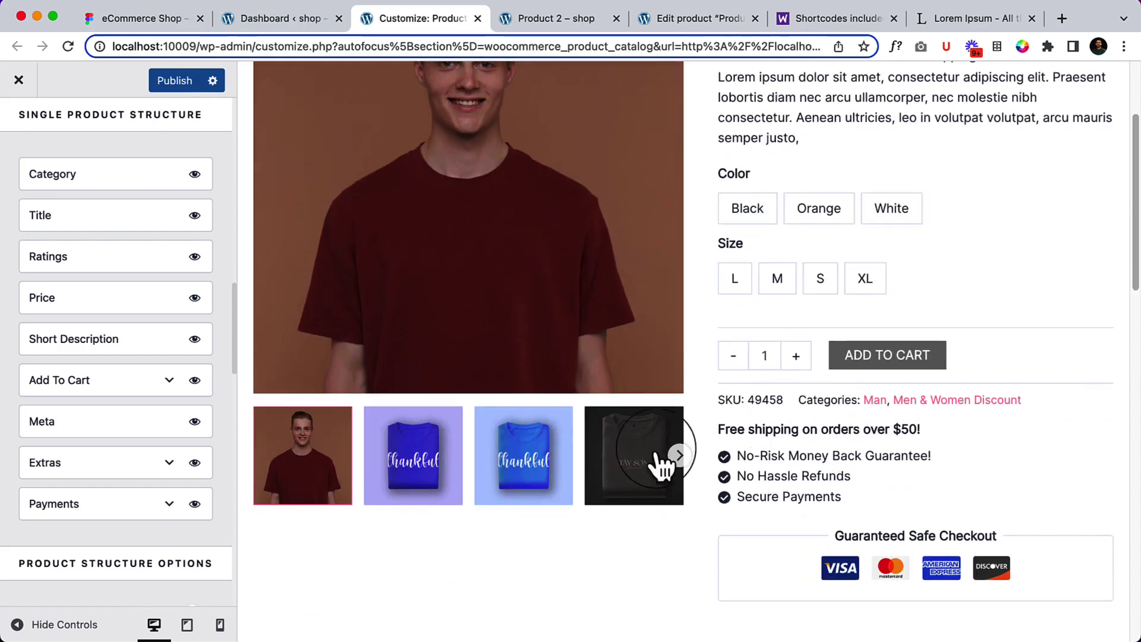
Expand Extras and inspect its title and the No-Risk Money Back item's icon options
left_click(169, 470)
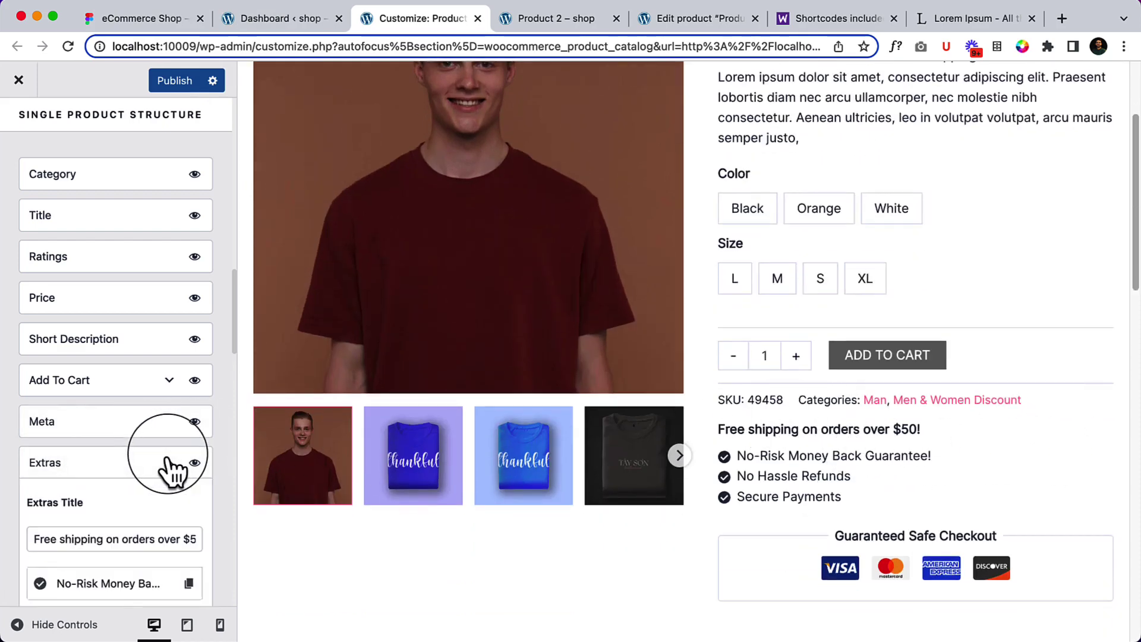
scroll(168, 469, "down", 2)
left_click_drag(45, 443, 212, 429)
scroll(77, 459, "down", 3)
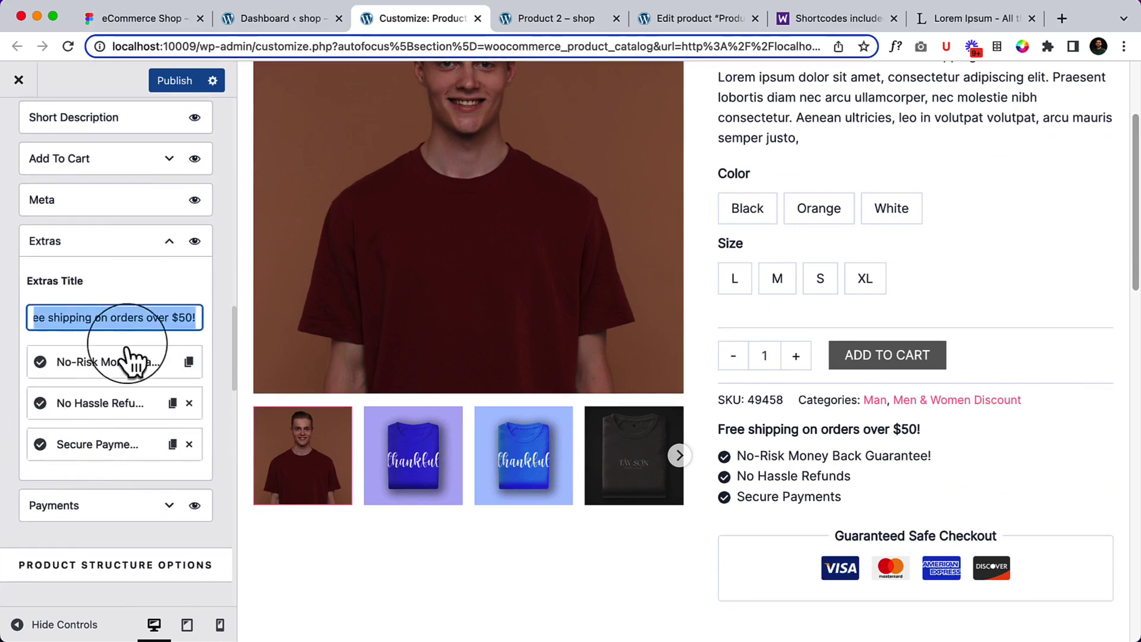
left_click(147, 370)
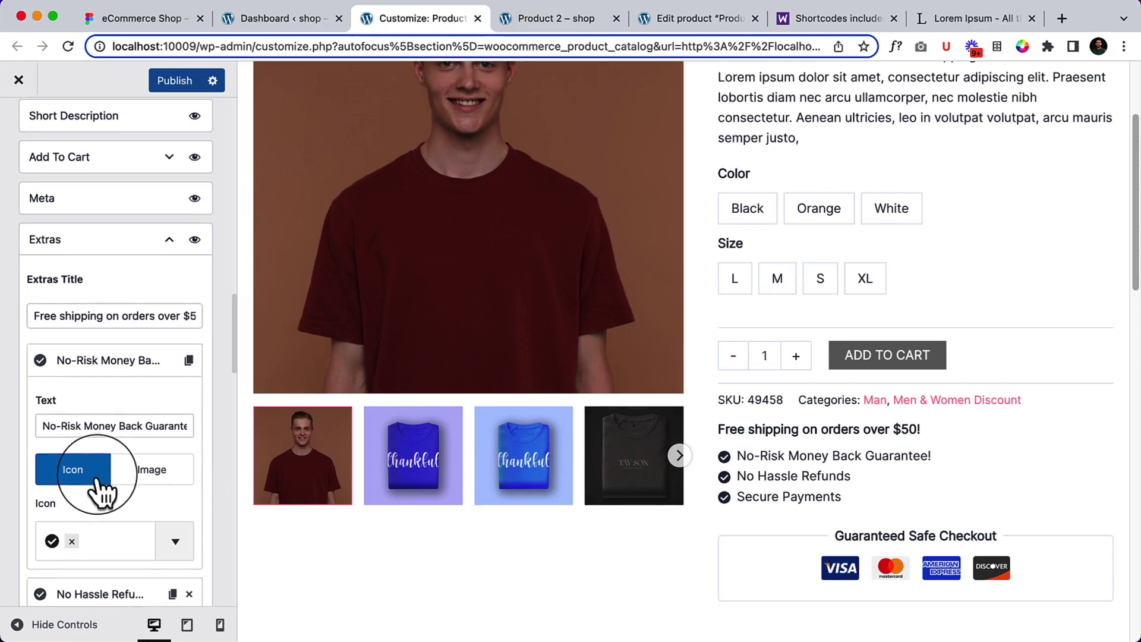
scroll(89, 471, "down", 3)
left_click(127, 408)
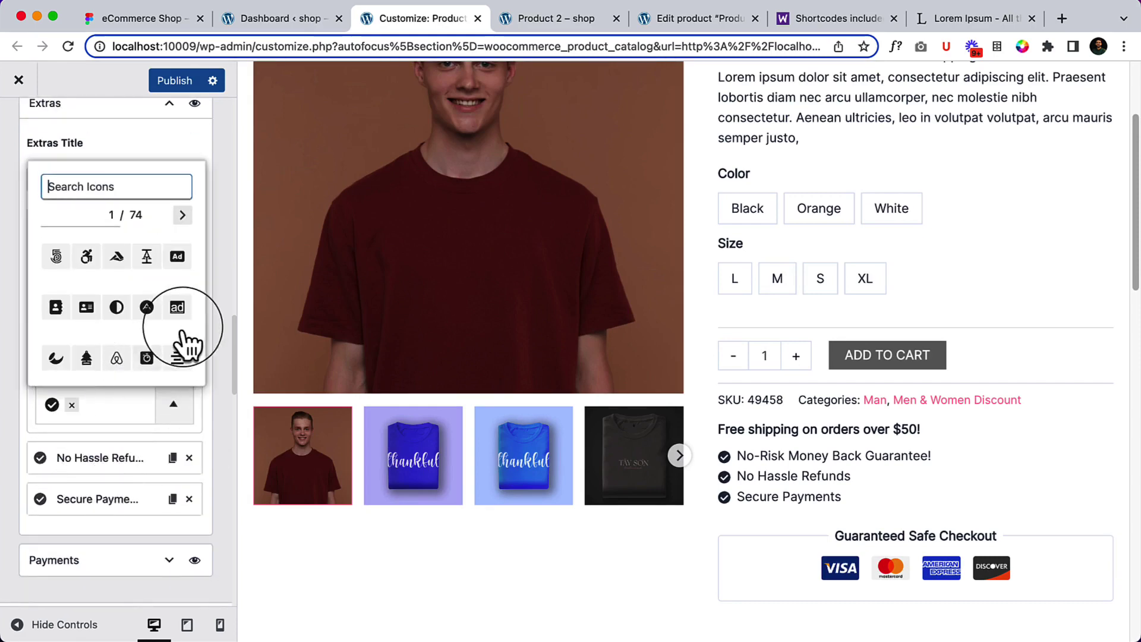
left_click(126, 422)
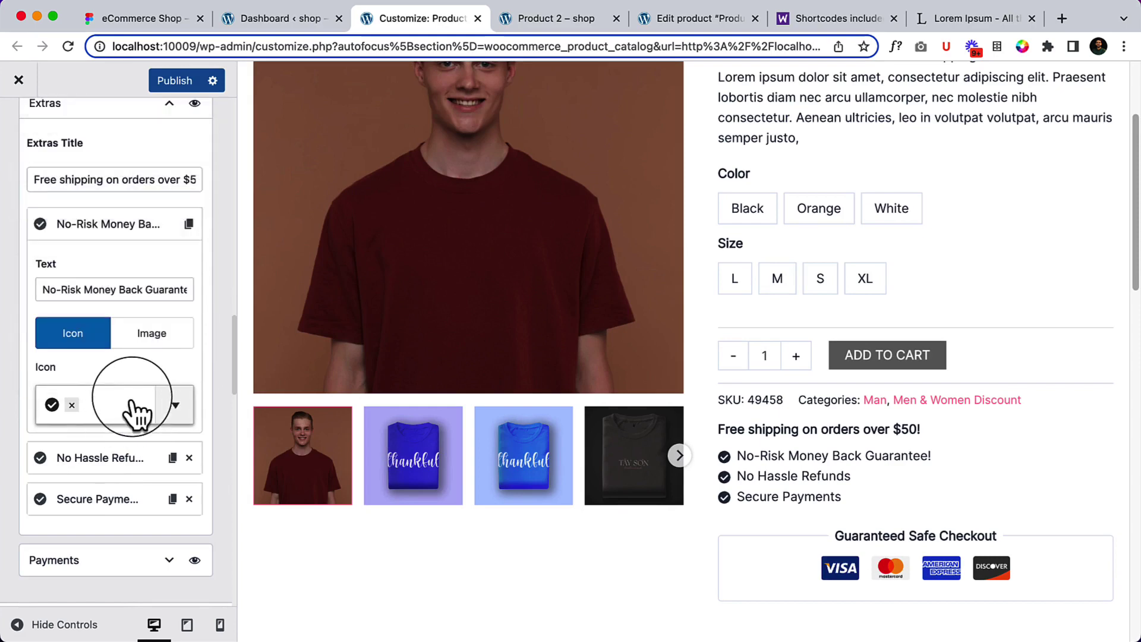
scroll(130, 410, "down", 2)
scroll(133, 259, "up", 1)
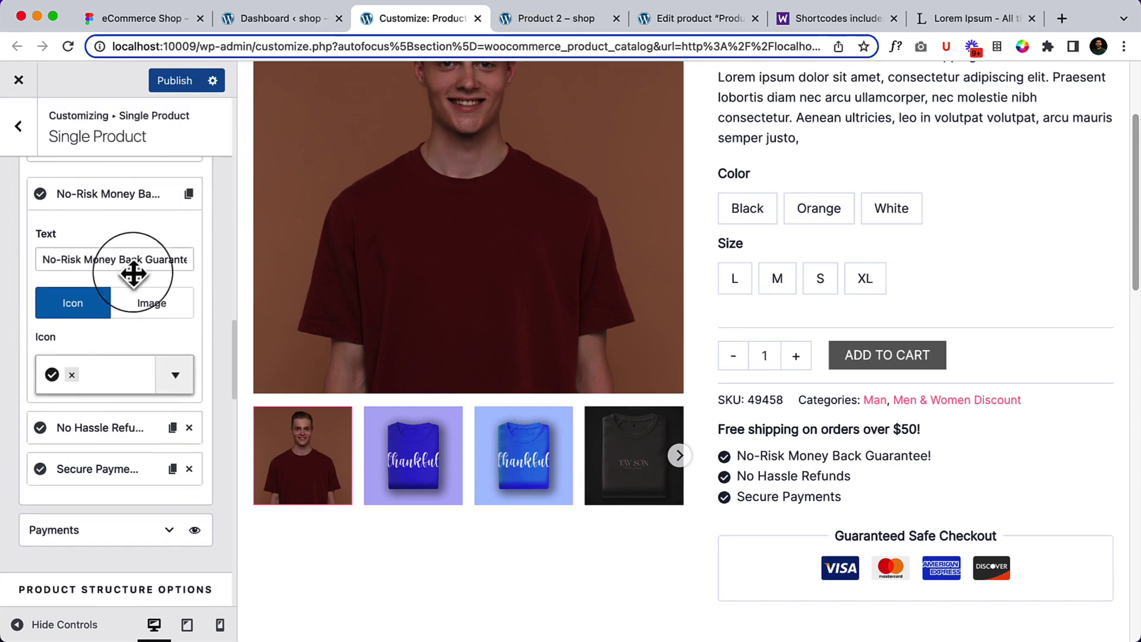
left_click(138, 199)
scroll(121, 285, "up", 2)
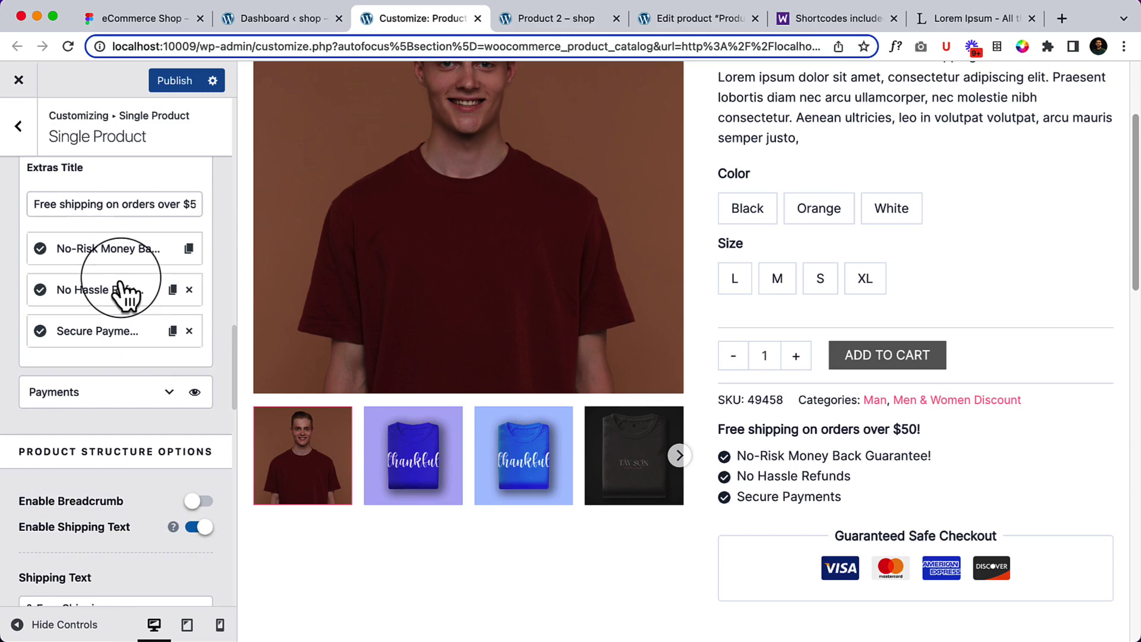
Duplicate Secure Payments and No Hassle Refunds, then delete both duplicate rows
left_click(173, 331)
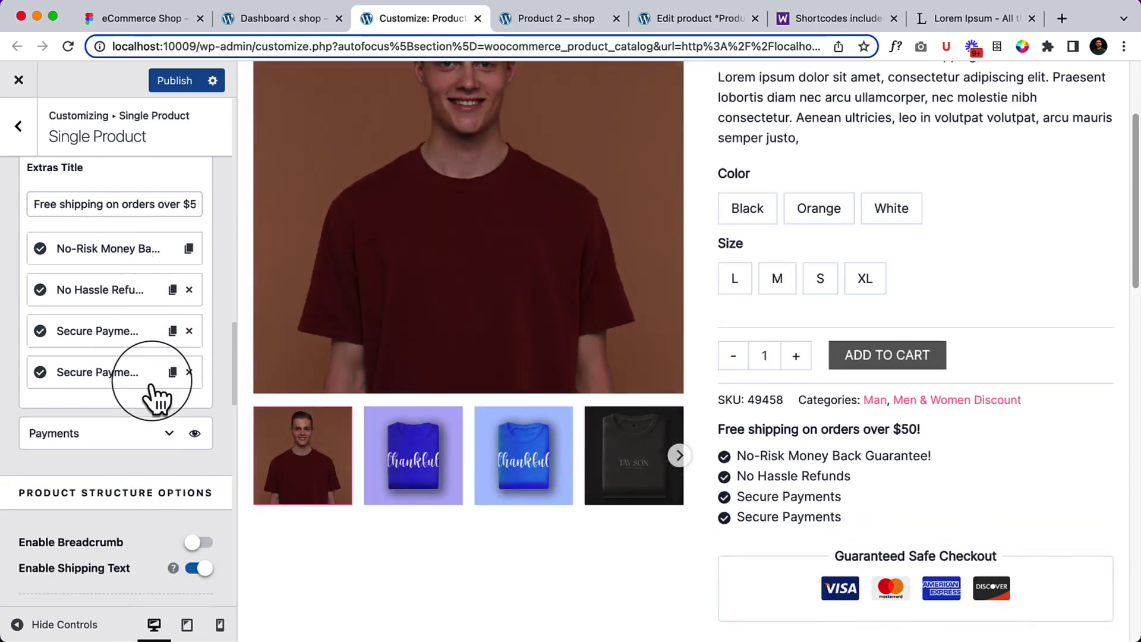
left_click_drag(850, 499, 777, 455)
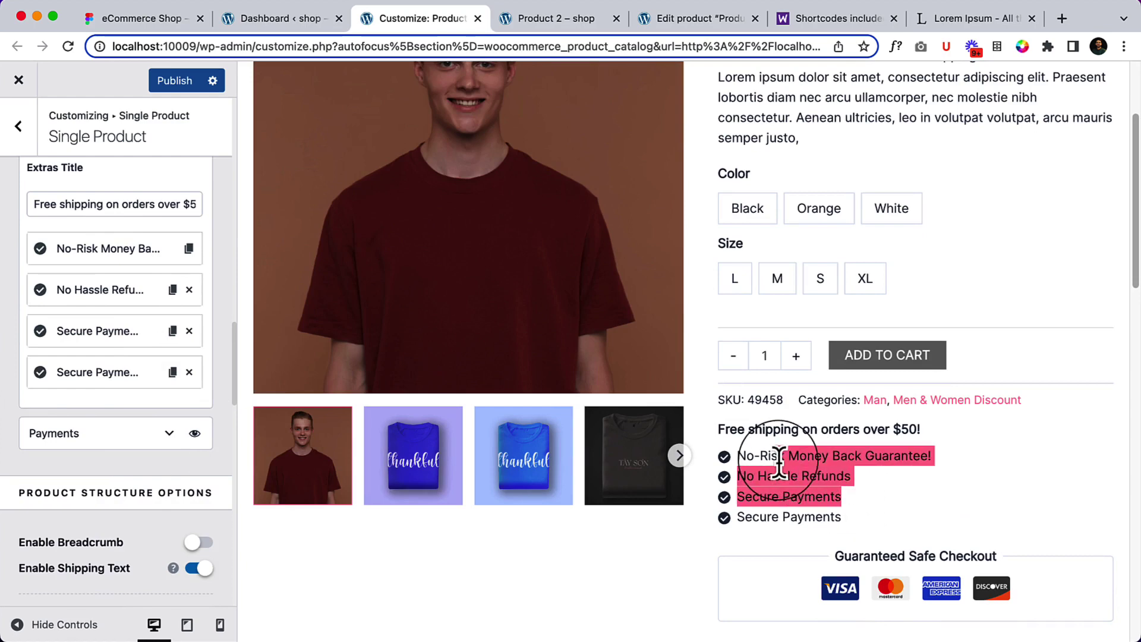
left_click(172, 289)
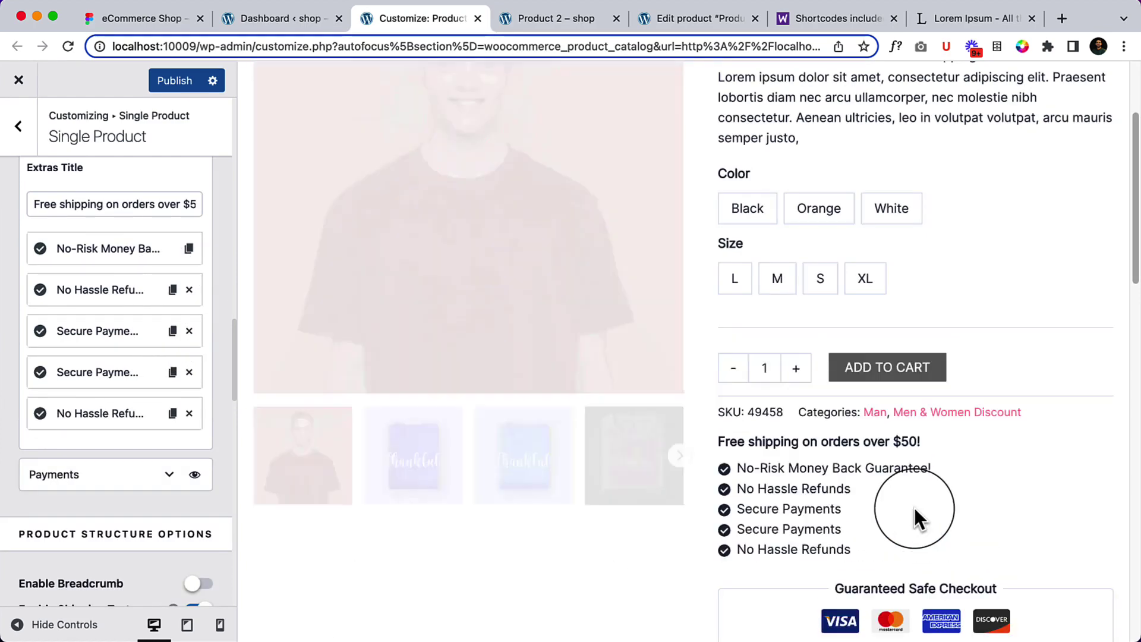
scroll(914, 508, "down", 2)
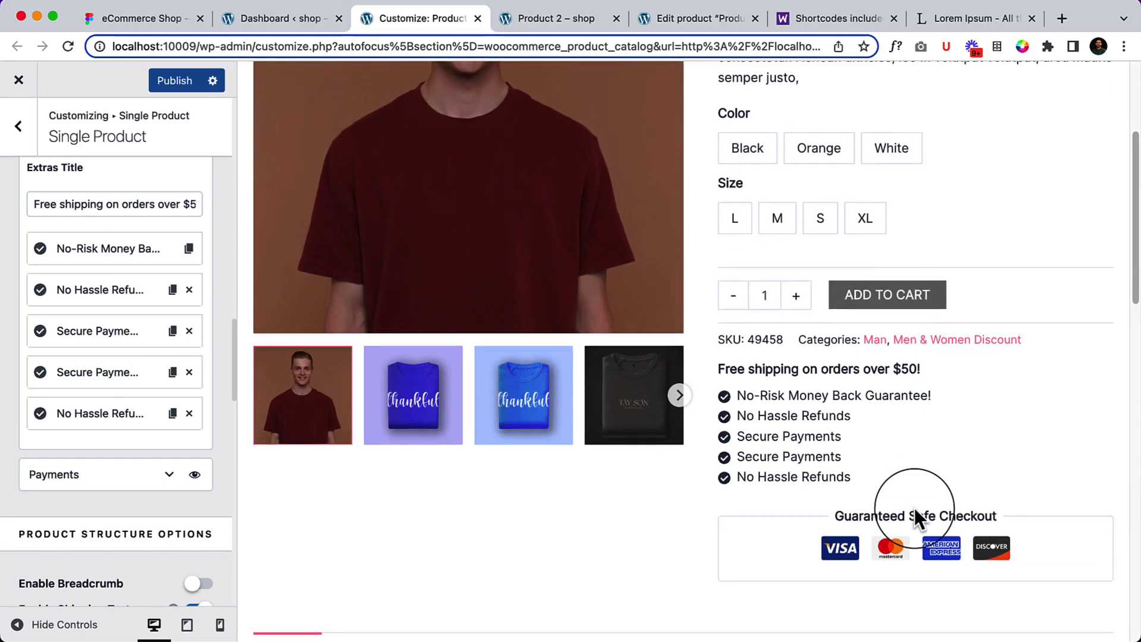
left_click(189, 372)
left_click(189, 372)
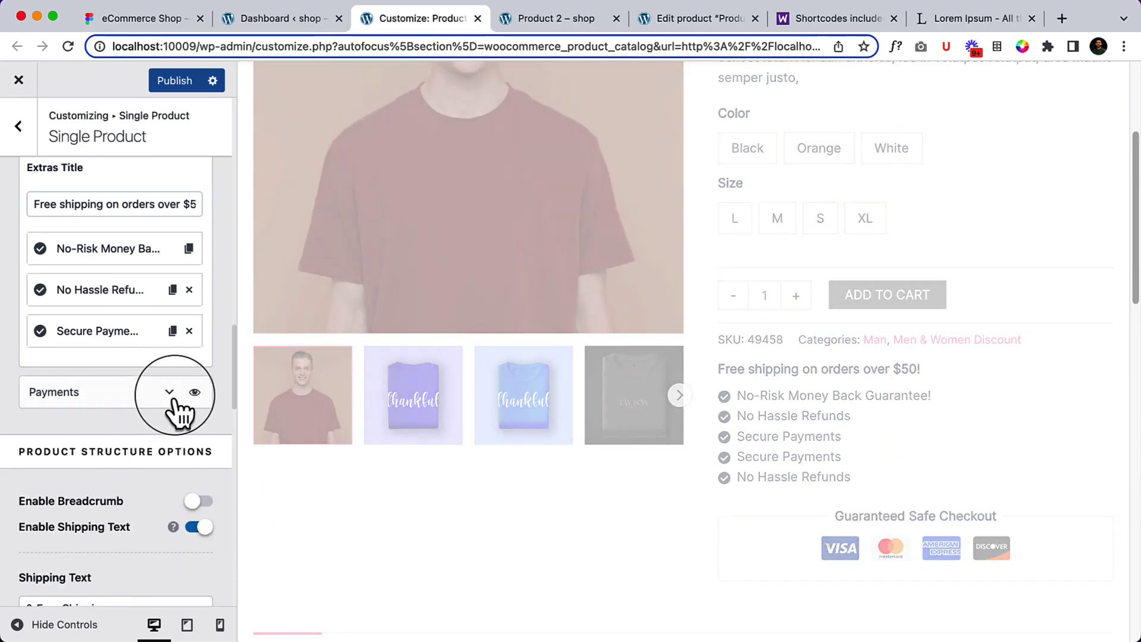
Enable the PayPal and Apple Pay checkout icons and switch the custom payment item to Image
left_click(168, 399)
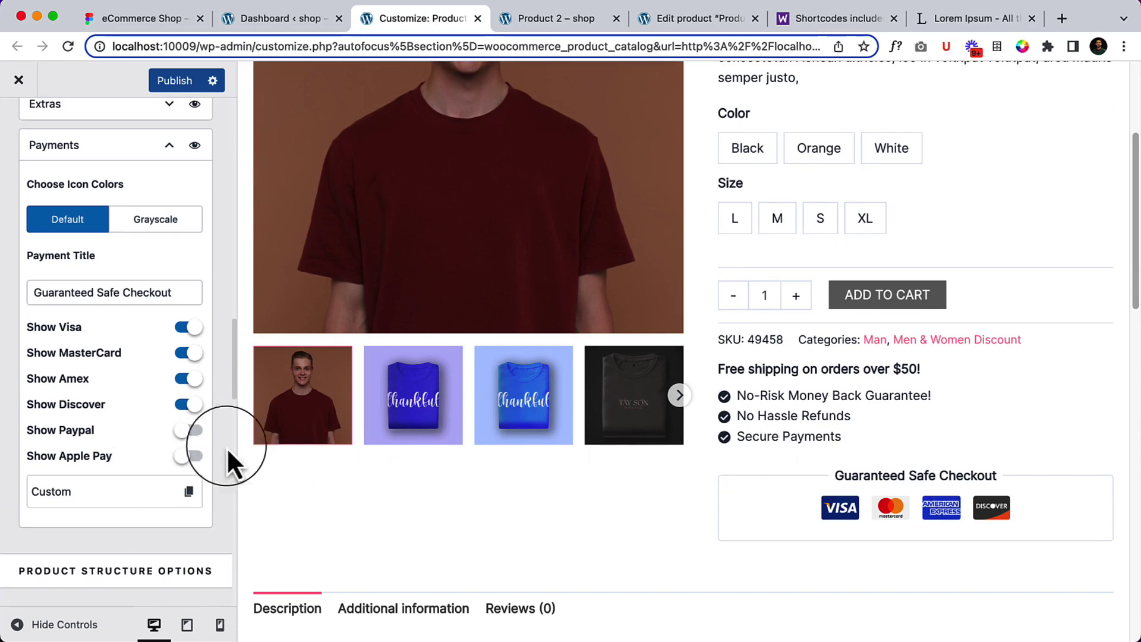
left_click(189, 429)
left_click(200, 456)
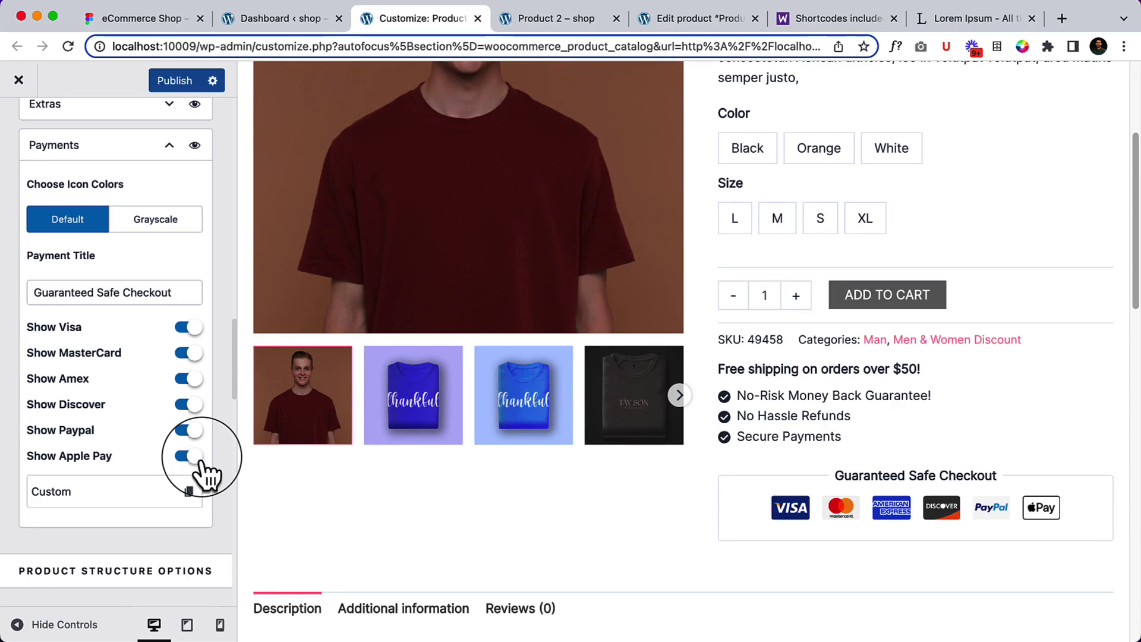
left_click(88, 502)
scroll(207, 495, "down", 5)
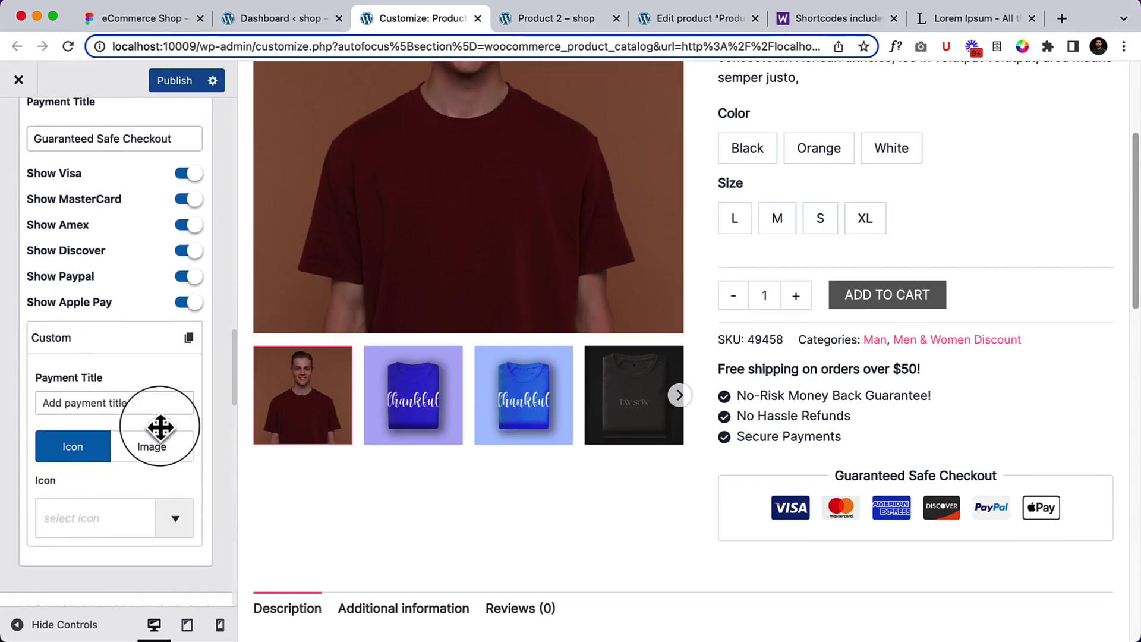
left_click(158, 453)
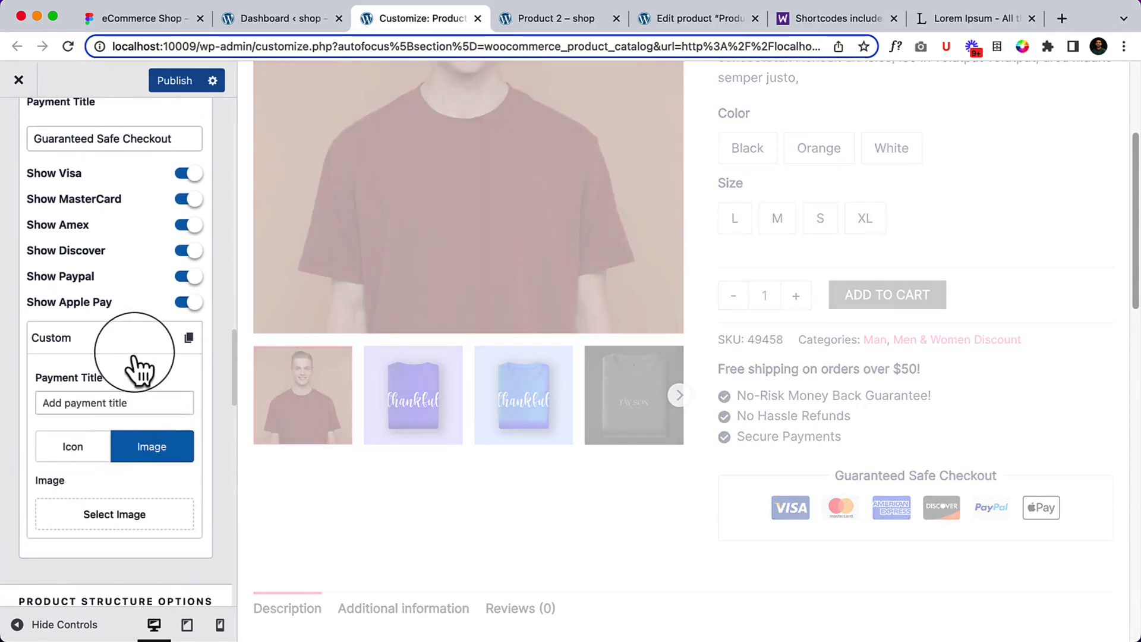
left_click(132, 352)
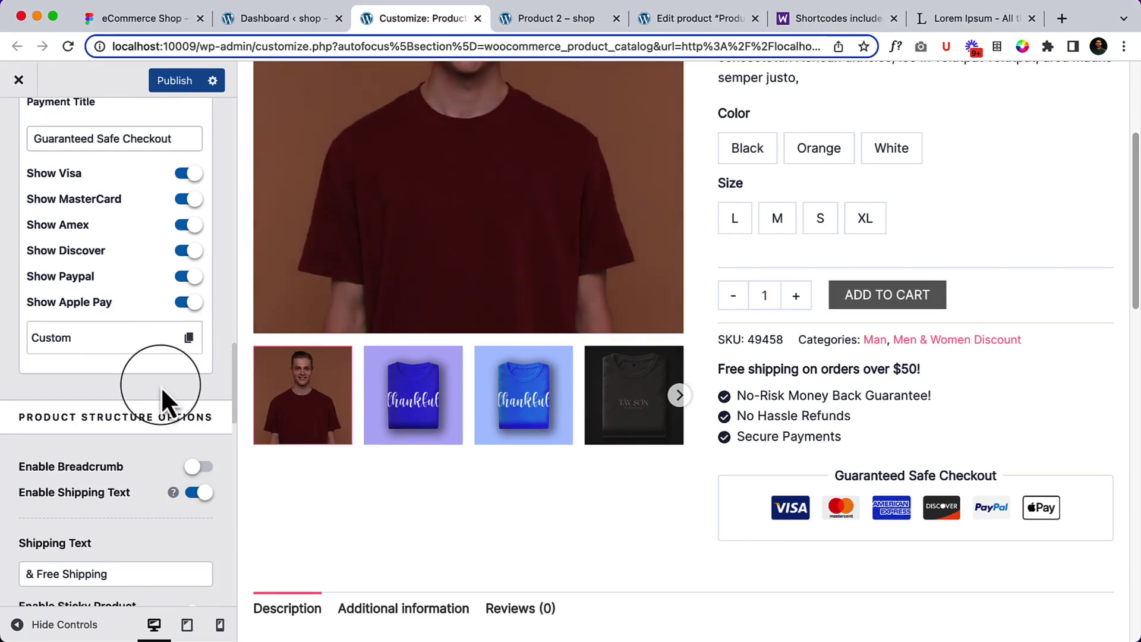
Scroll the product preview and highlight the '& Free Shipping' text beside the Product 2 price
scroll(160, 386, "down", 3)
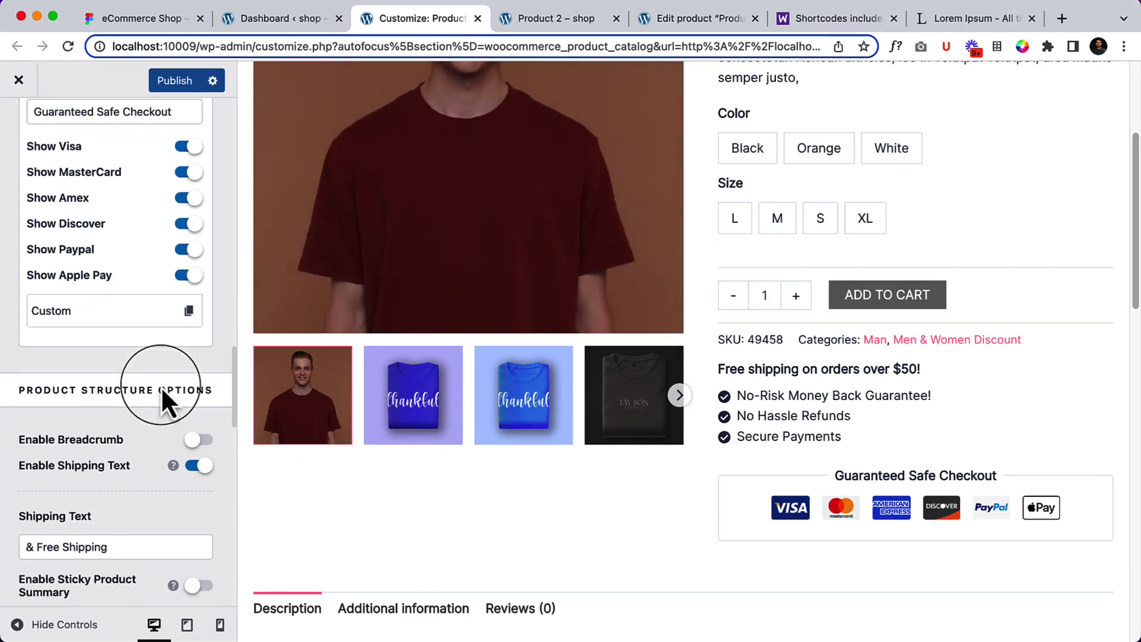
scroll(161, 386, "down", 1)
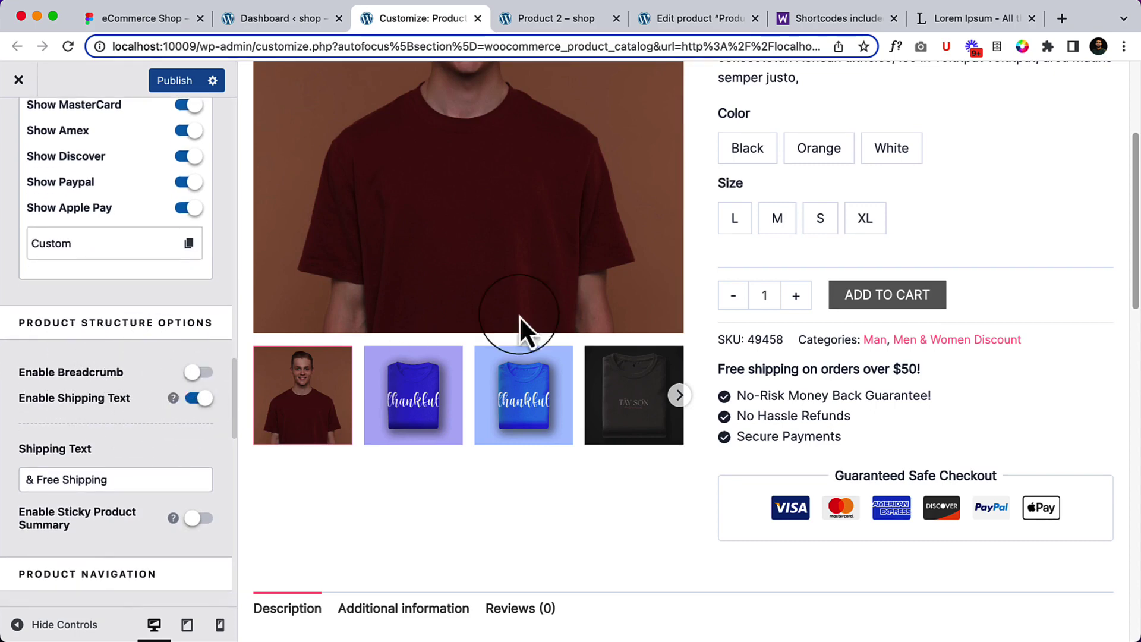
scroll(839, 287, "up", 1)
scroll(595, 357, "down", 2)
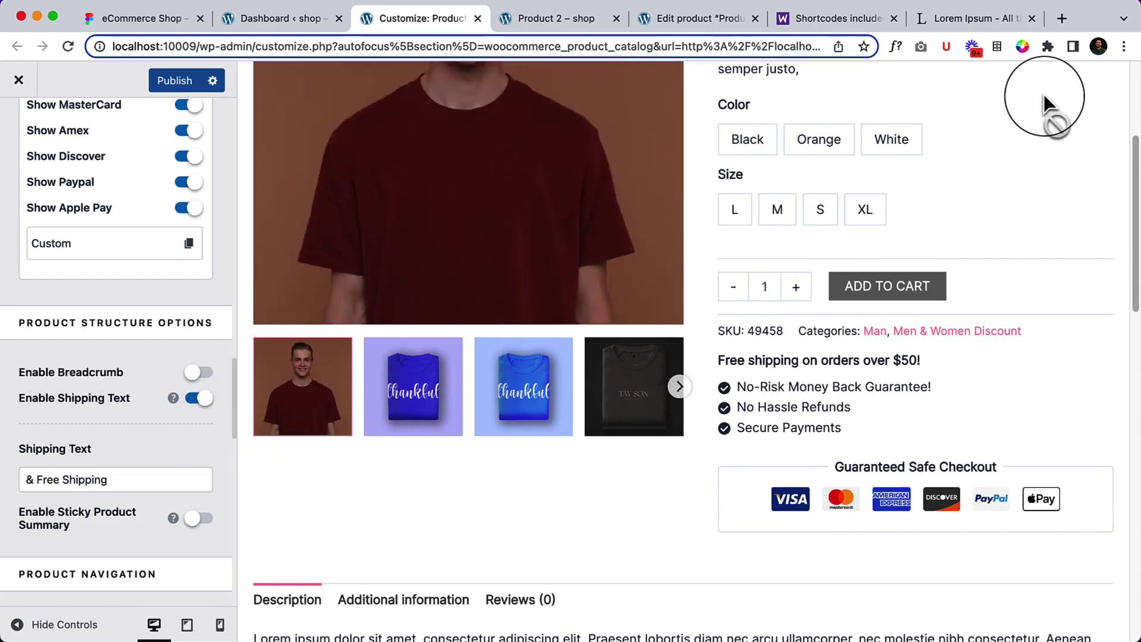
scroll(971, 209, "up", 3)
left_click_drag(882, 177, 1011, 175)
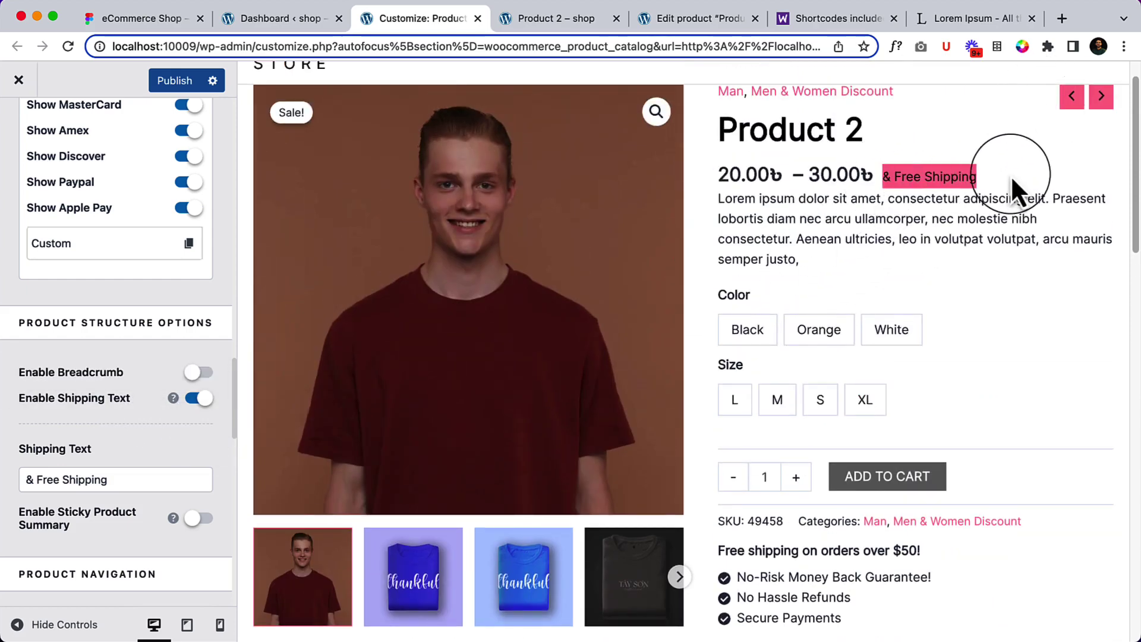
Scroll the preview to test the sticky product summary, then publish the changes
scroll(102, 545, "down", 3)
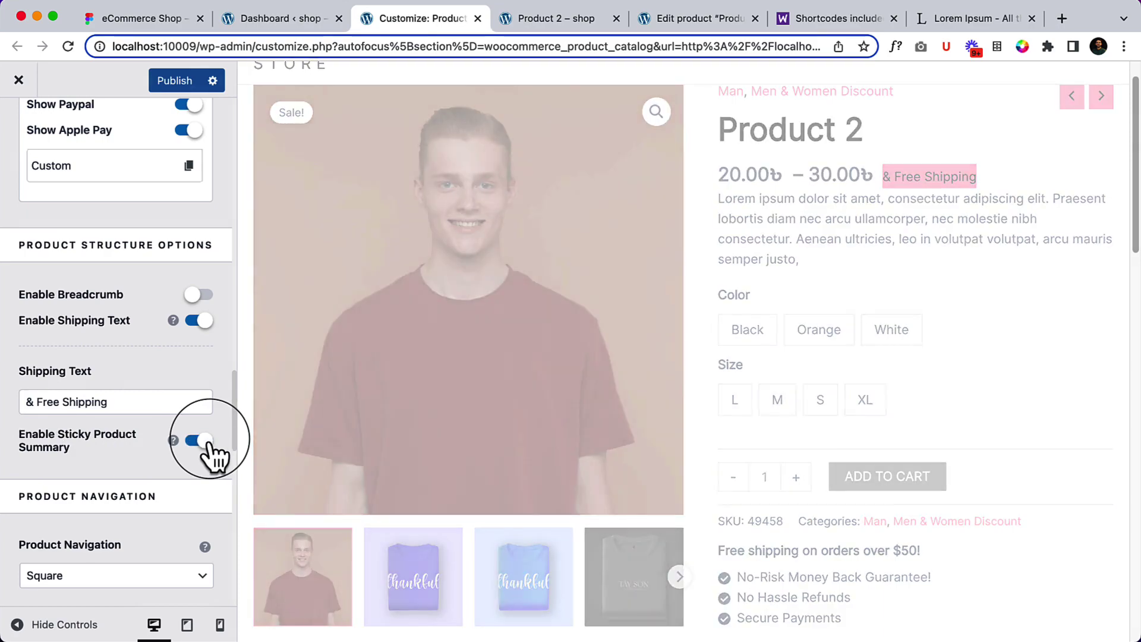
scroll(736, 370, "down", 10)
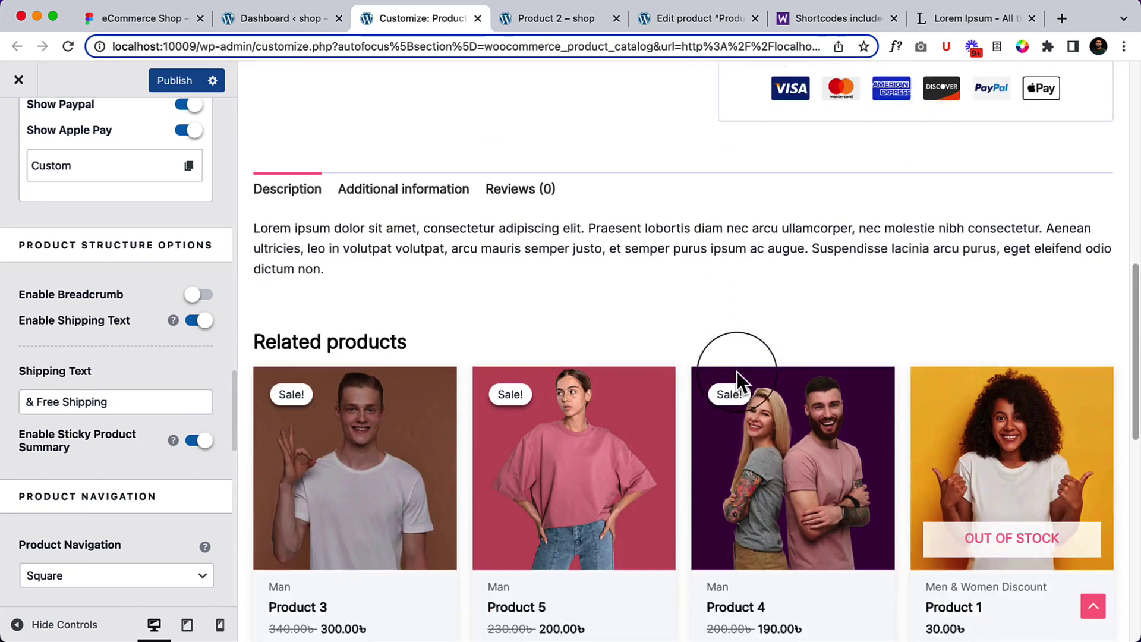
scroll(737, 372, "up", 11)
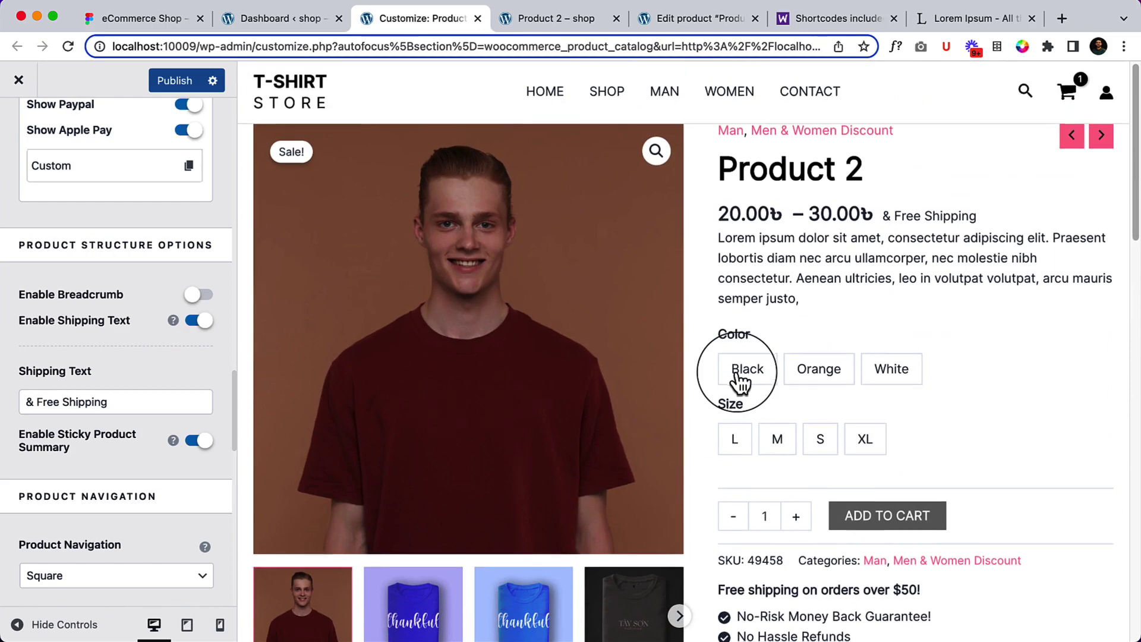
scroll(739, 382, "down", 2)
left_click(161, 89)
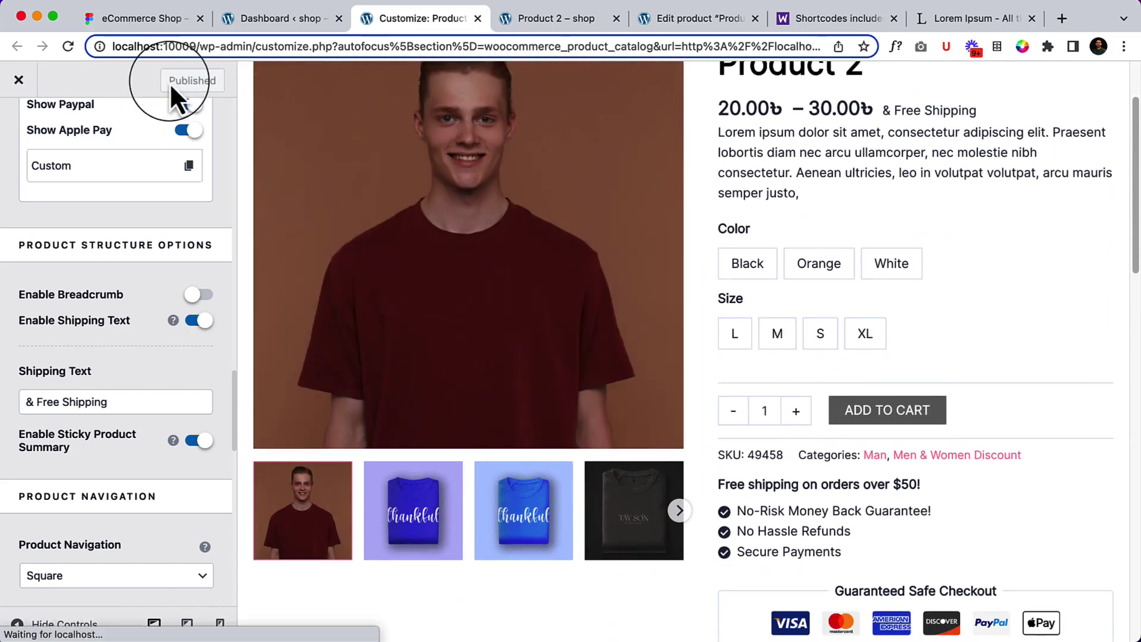
left_click(594, 21)
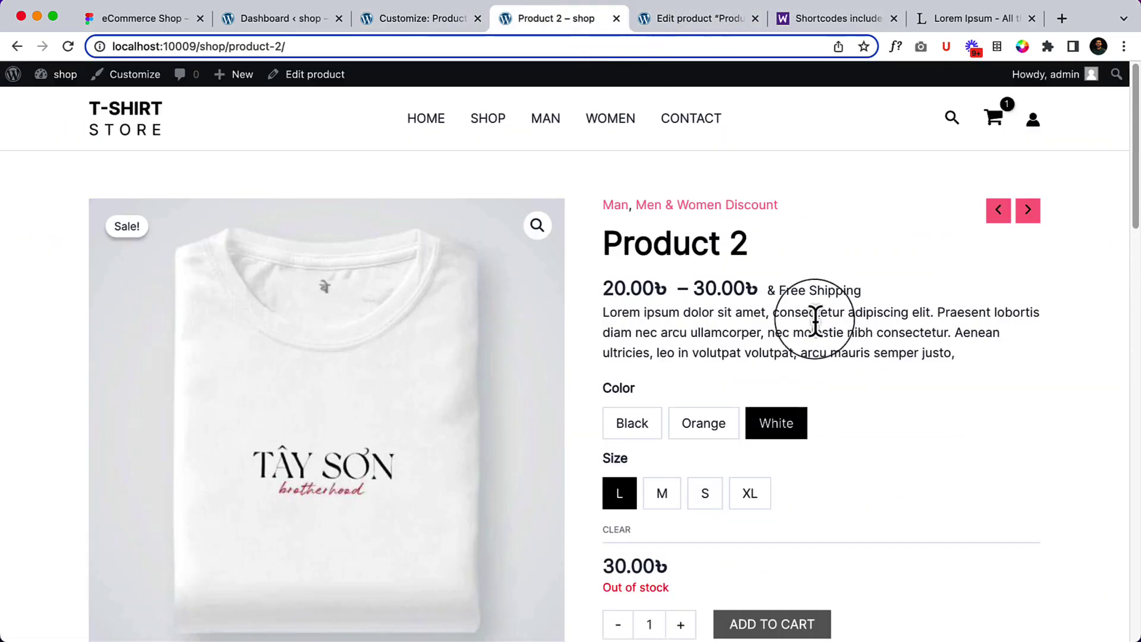
right_click(858, 270)
left_click(903, 321)
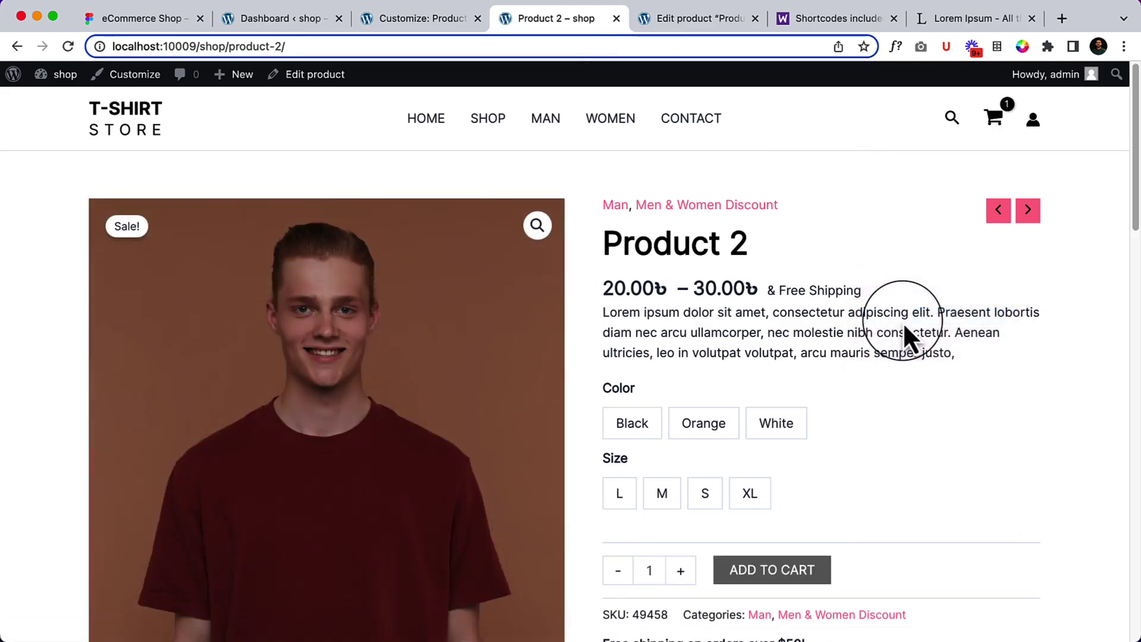
scroll(904, 326, "down", 4)
scroll(903, 322, "down", 15)
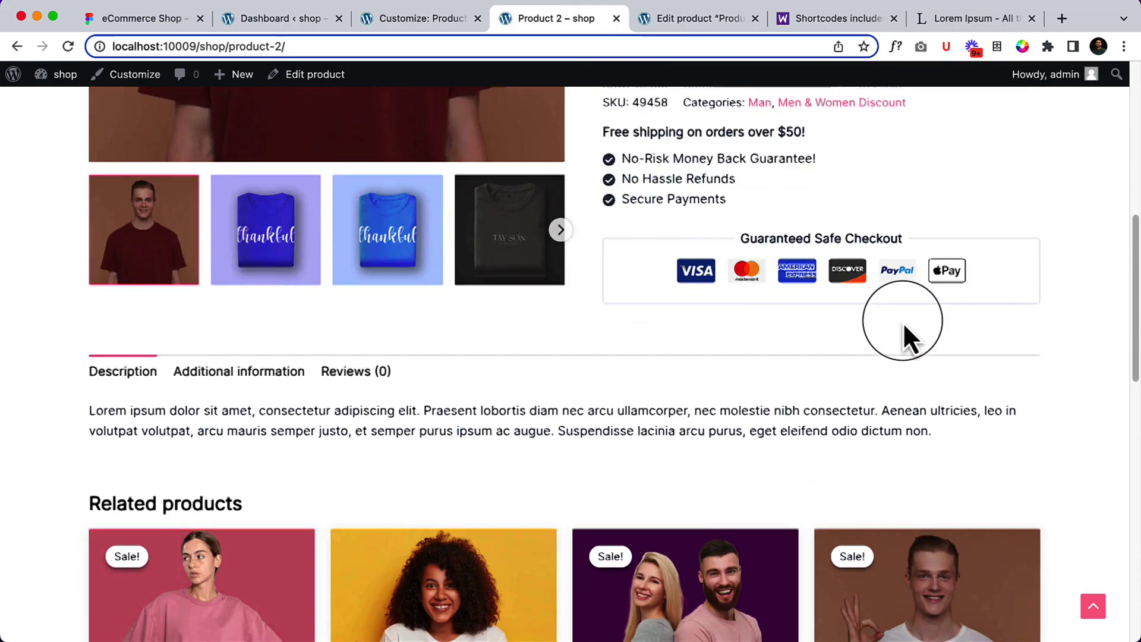
scroll(904, 323, "down", 4)
scroll(903, 322, "up", 20)
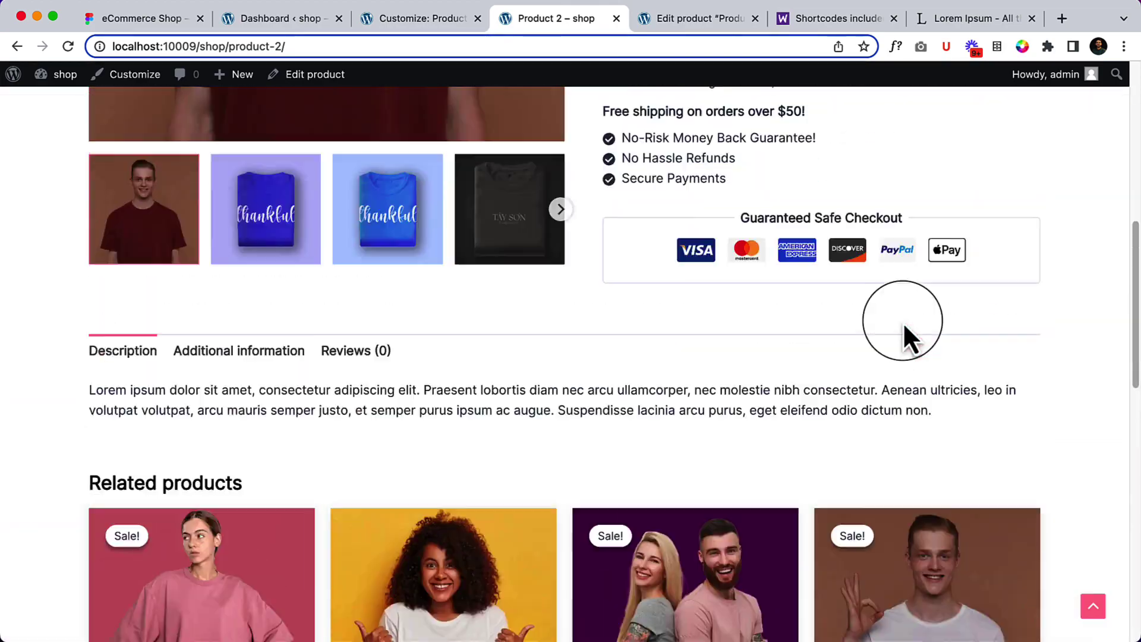
scroll(903, 322, "down", 12)
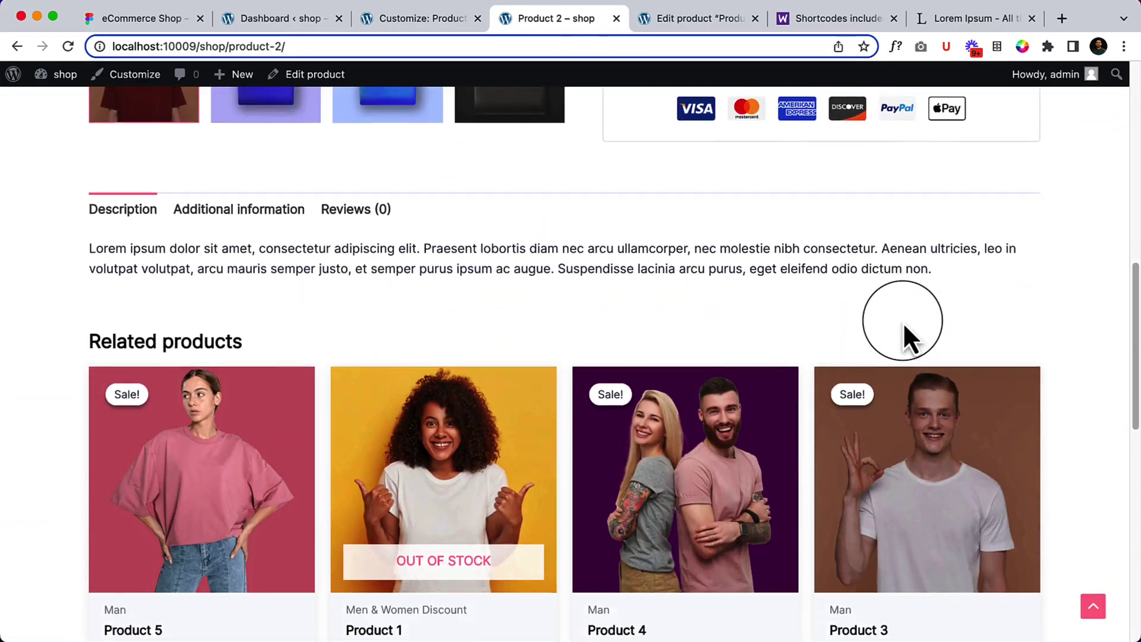
scroll(904, 322, "up", 12)
scroll(904, 297, "down", 1)
left_click(374, 20)
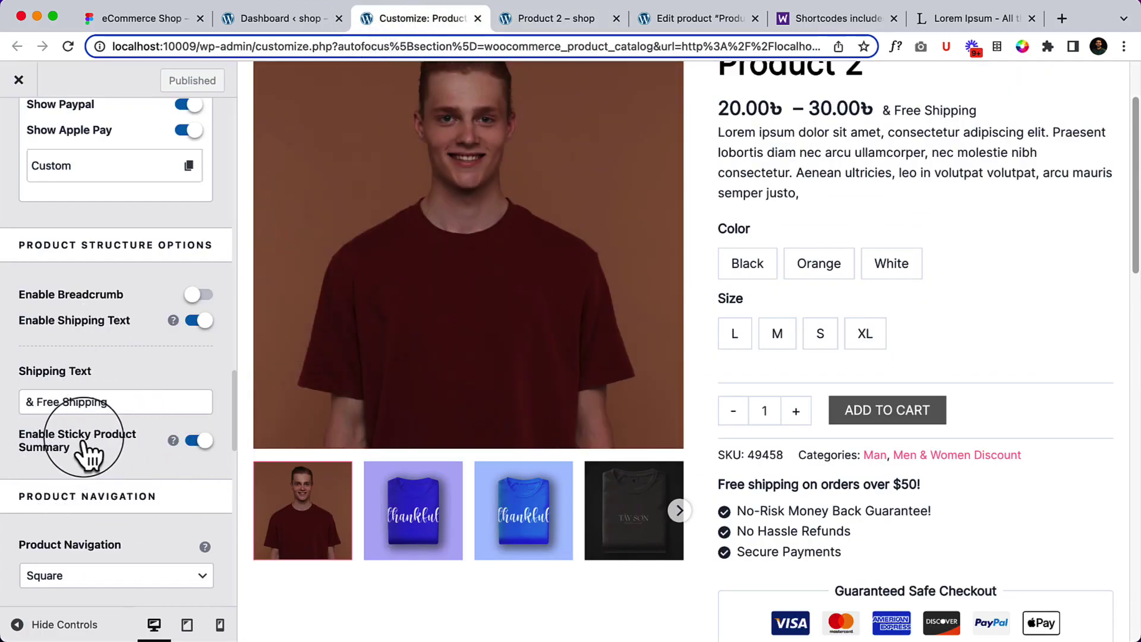
In the Single Product settings, choose the First Image Large gallery layout
mouse_move(177, 441)
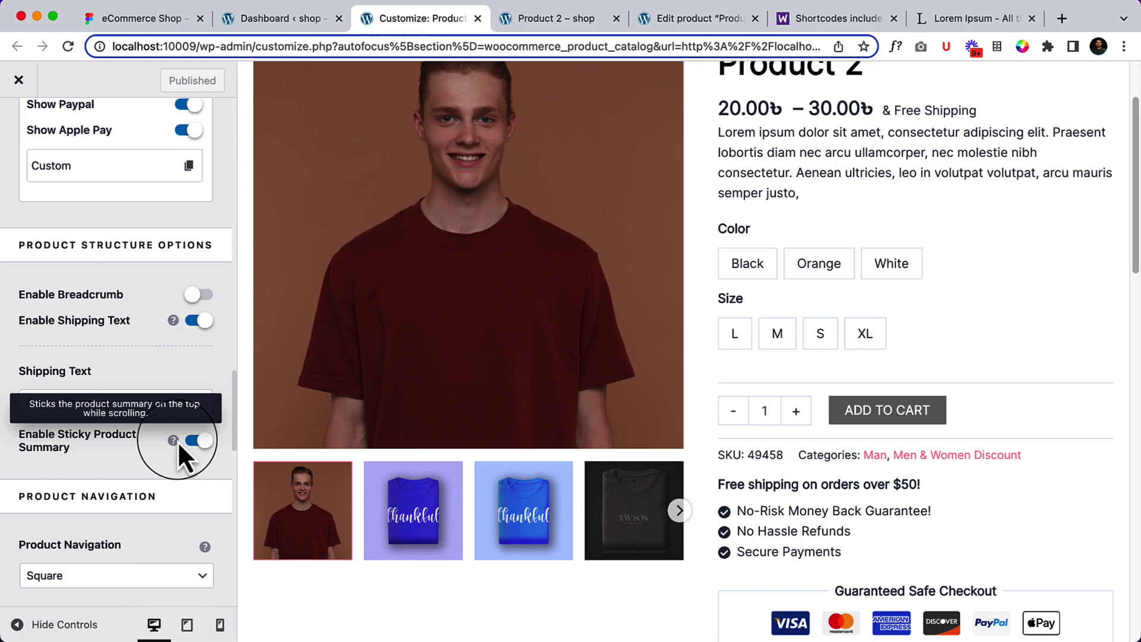
left_click(311, 518)
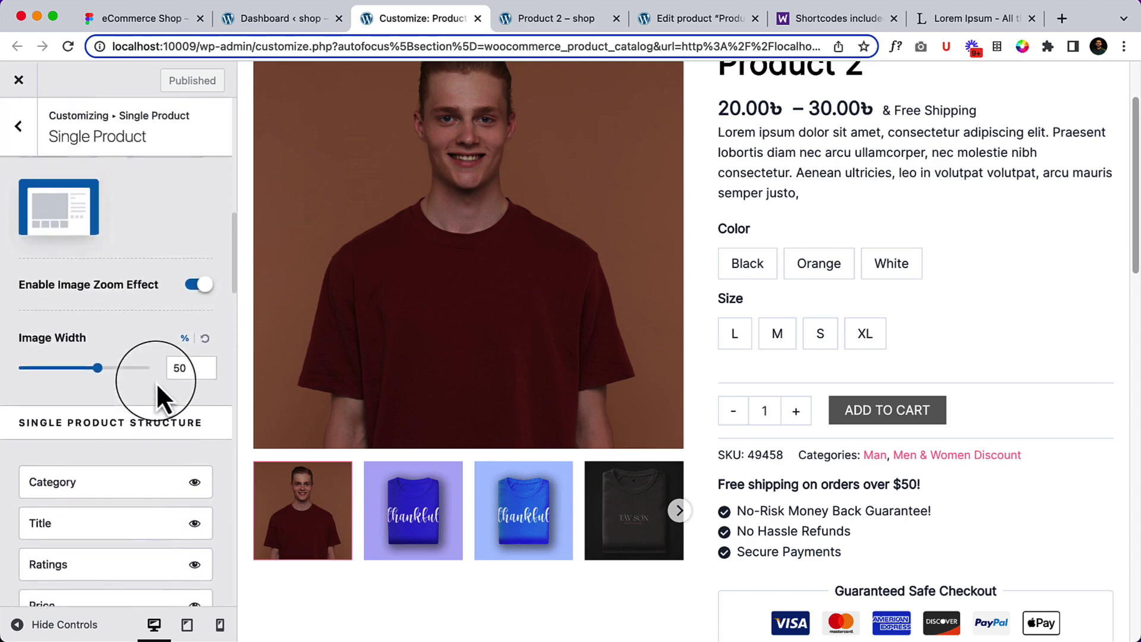
scroll(156, 383, "up", 5)
left_click(78, 423)
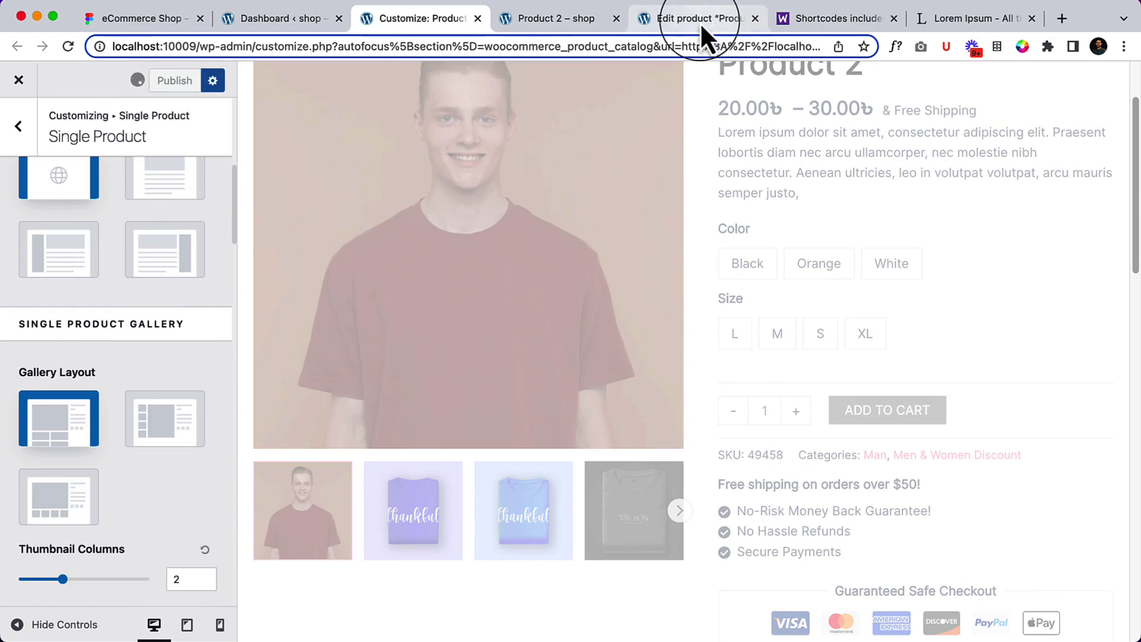
Reload the live Product 2 page to check the First Image Large gallery, then return to the Customizer
left_click(695, 23)
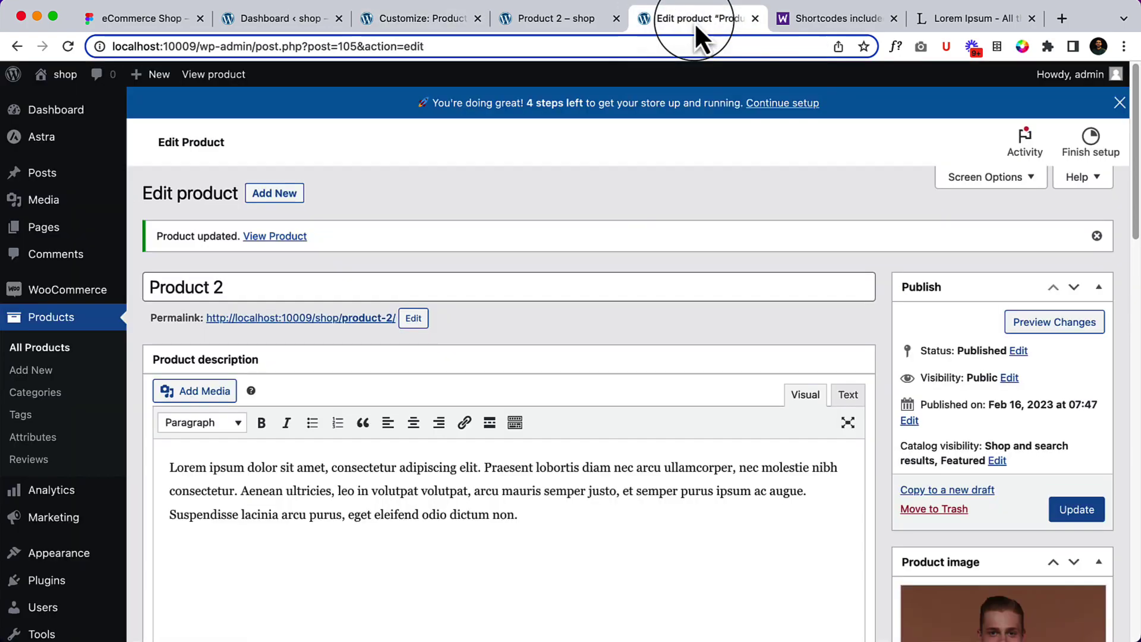
left_click(585, 19)
right_click(828, 214)
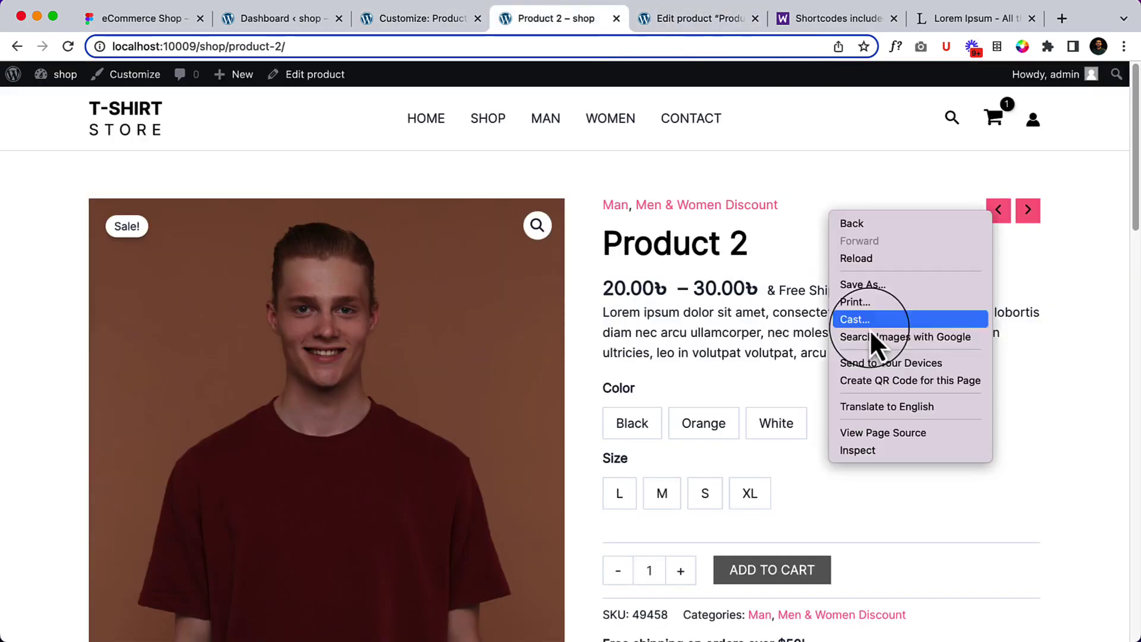
left_click(869, 266)
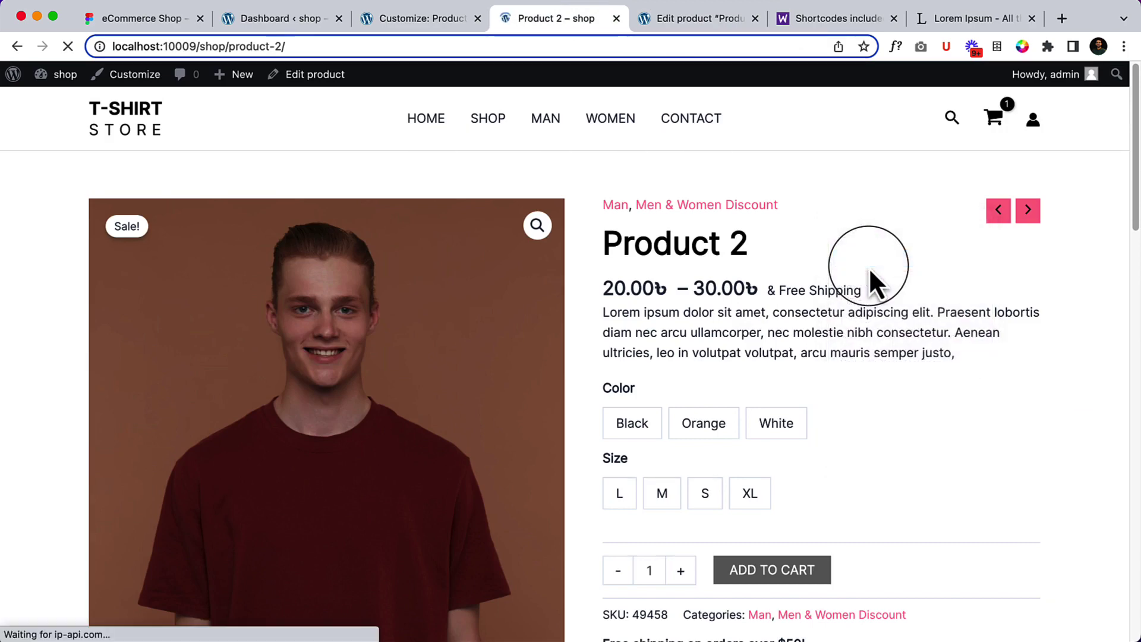
scroll(479, 390, "down", 10)
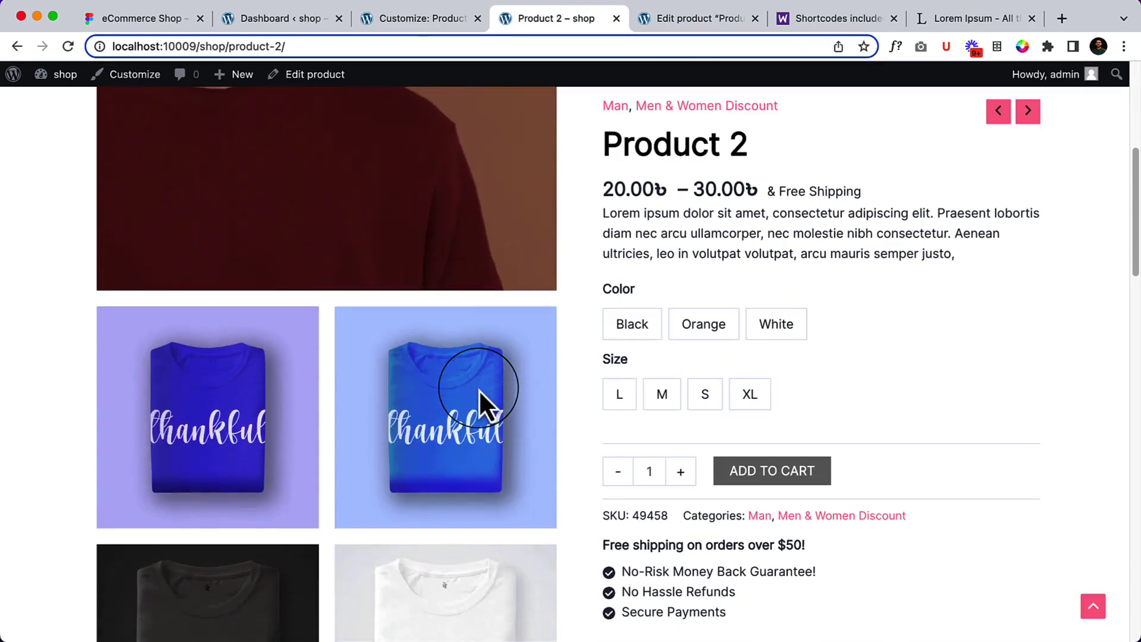
scroll(479, 390, "up", 10)
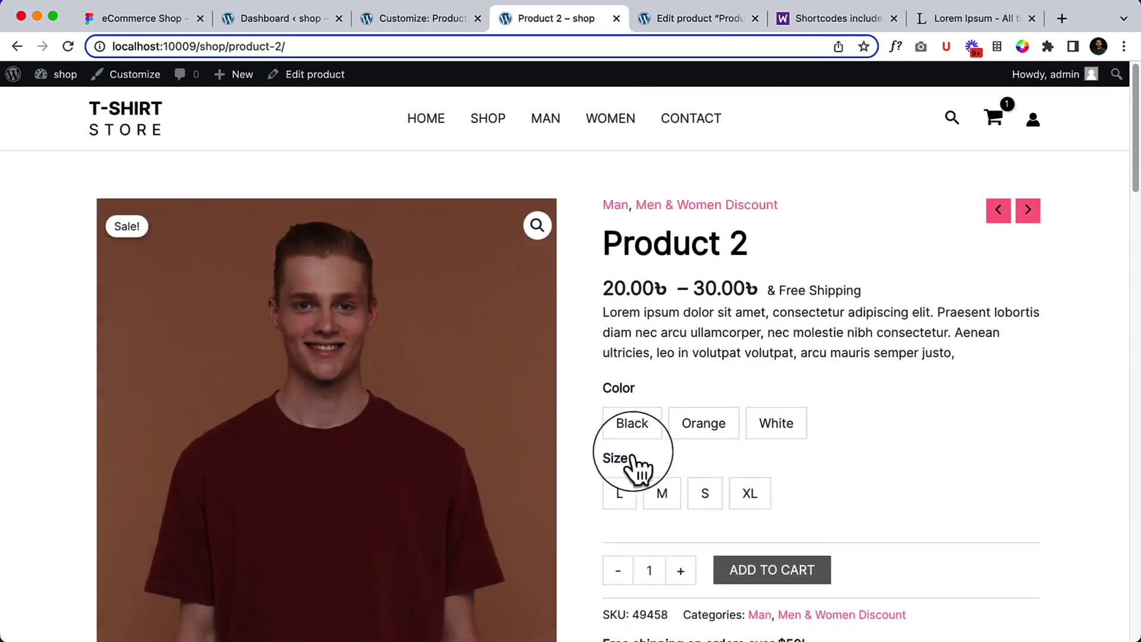
left_click(397, 21)
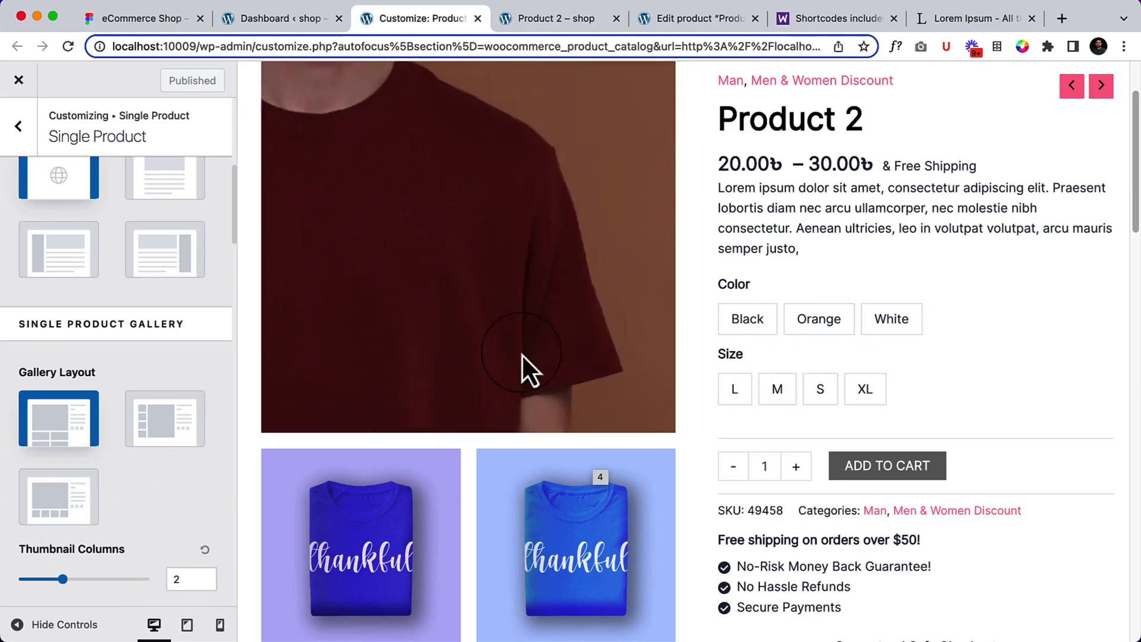
Select First Image Large and scroll the preview to view the two-column thumbnail grid
left_click(46, 434)
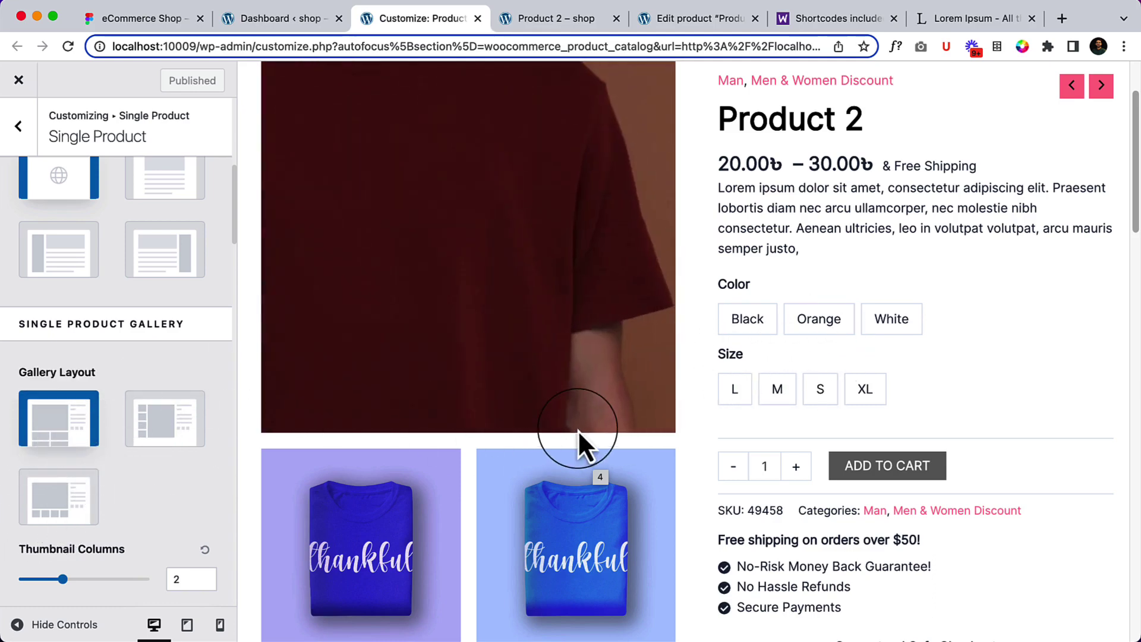
scroll(577, 430, "down", 2)
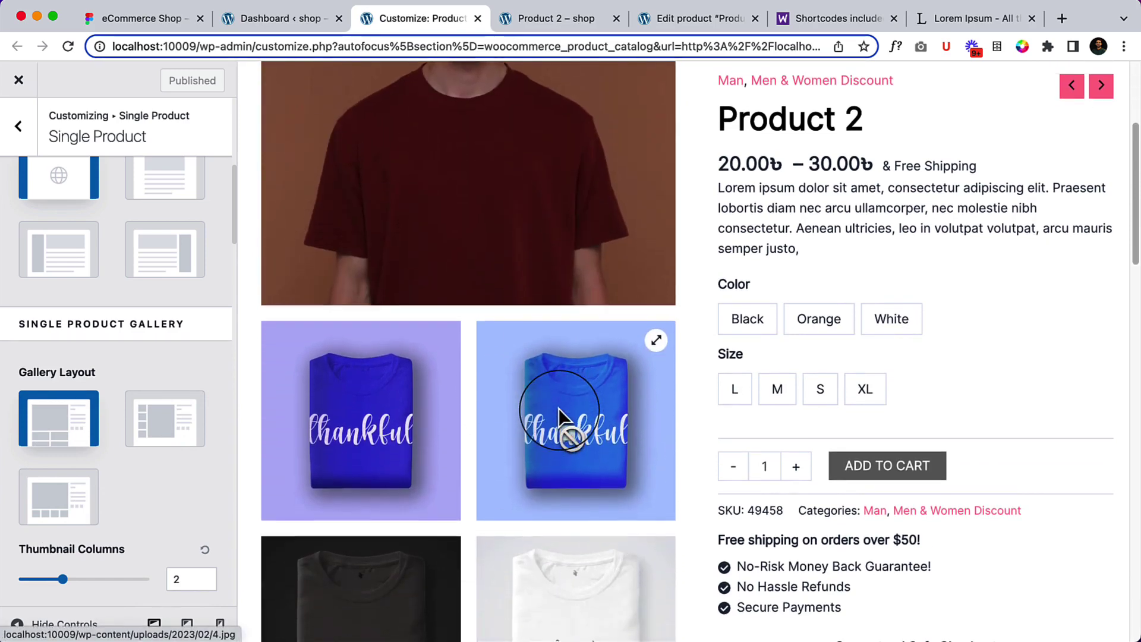
scroll(559, 416, "down", 1)
scroll(559, 416, "down", 1)
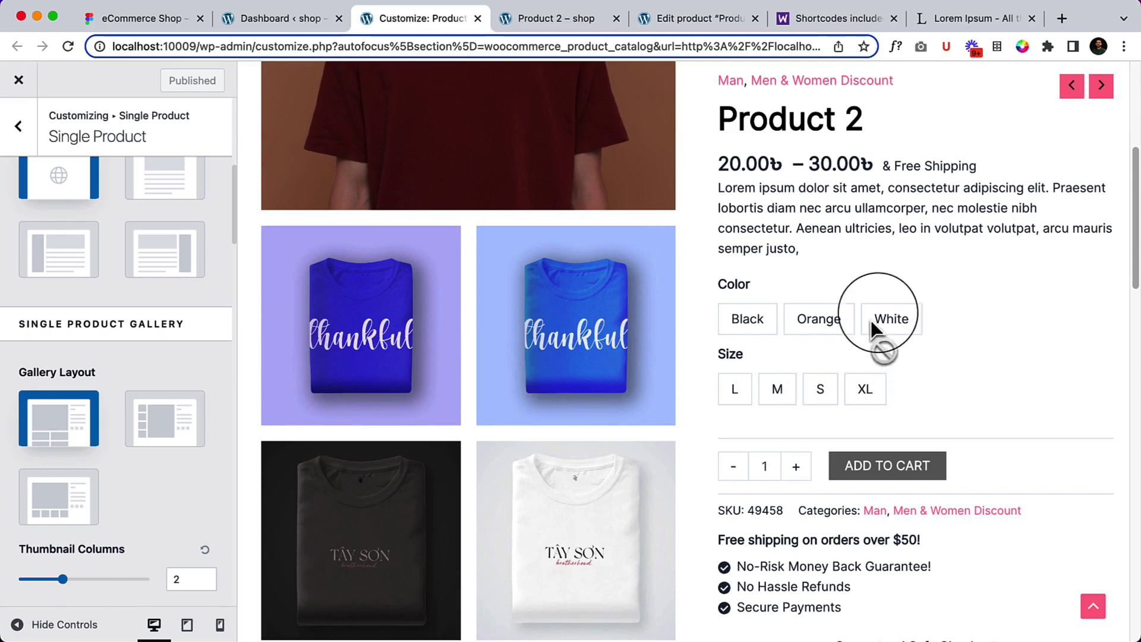
left_click(522, 20)
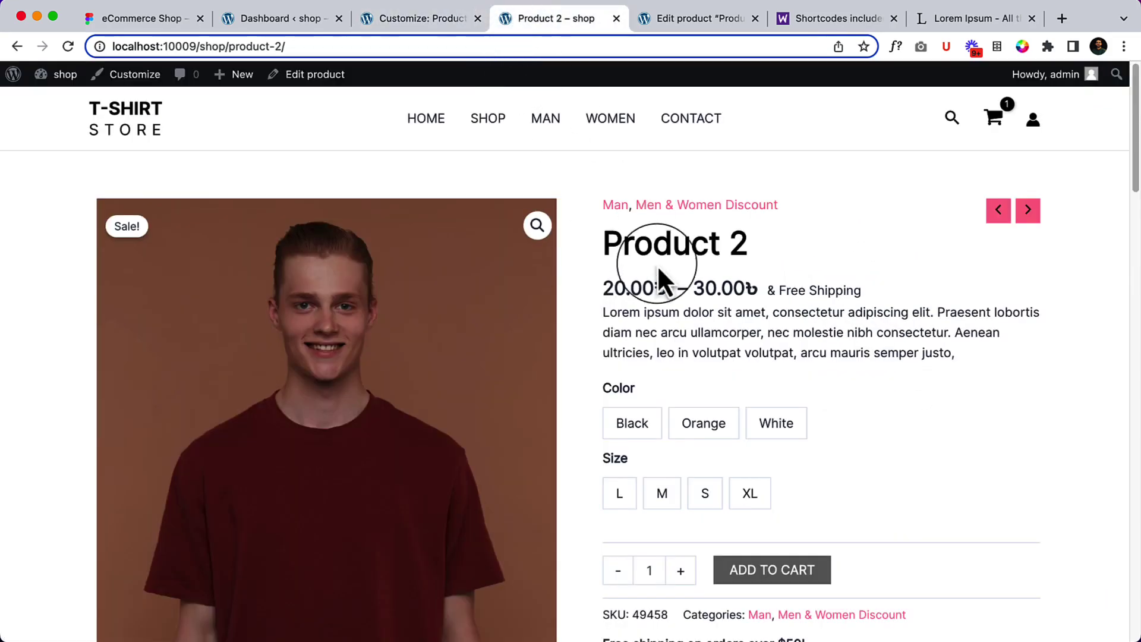
scroll(653, 300, "down", 2)
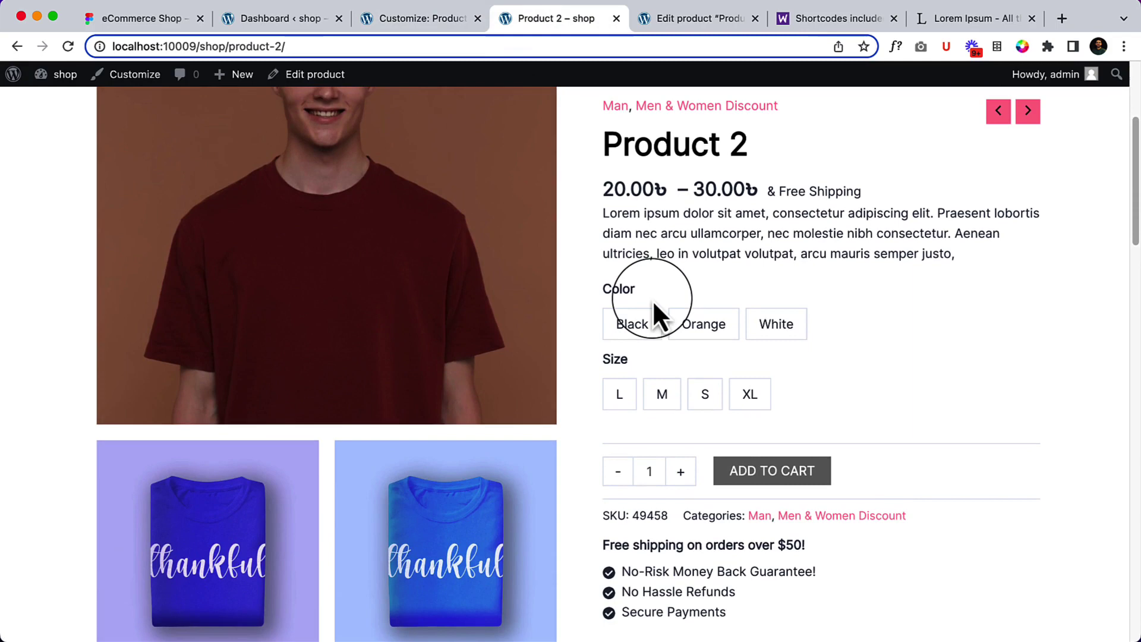
scroll(349, 538, "down", 3)
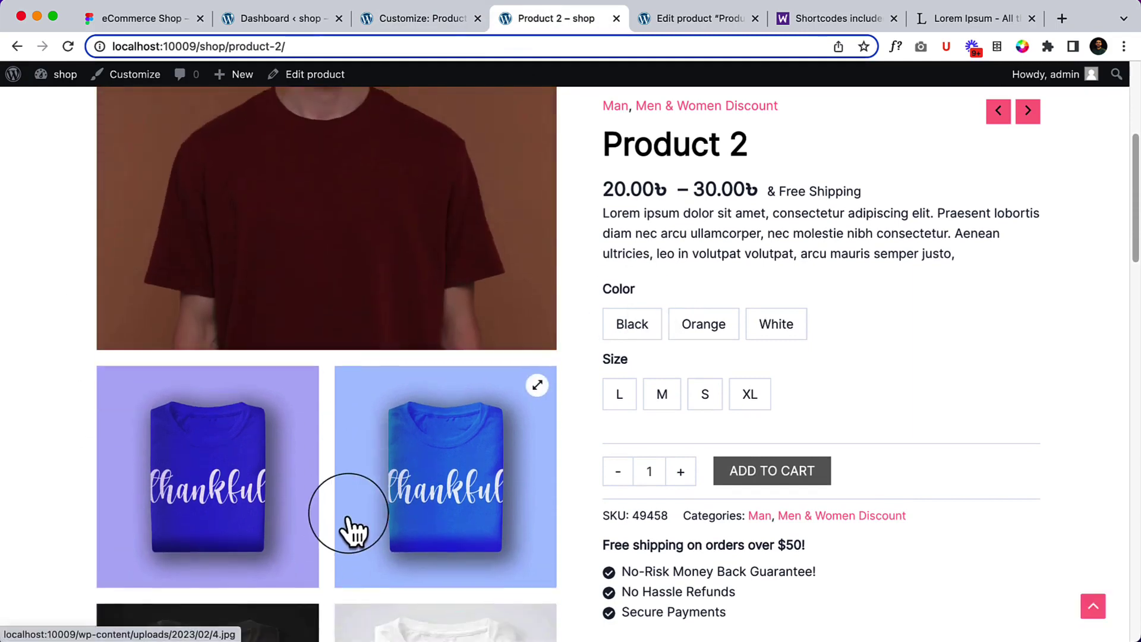
scroll(349, 522, "down", 5)
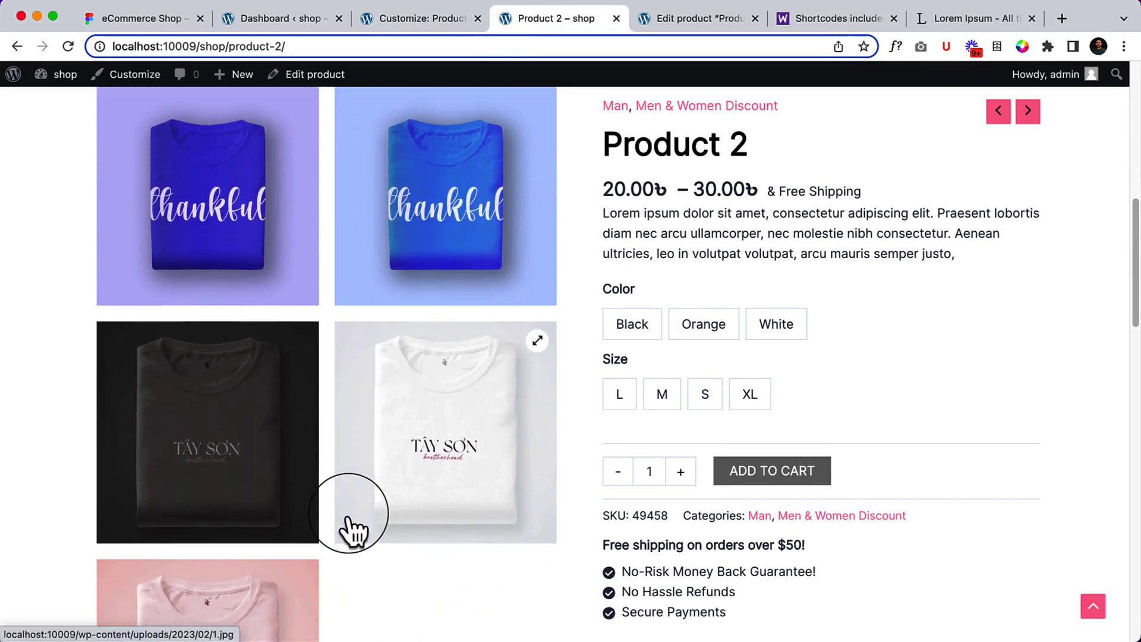
scroll(349, 523, "down", 3)
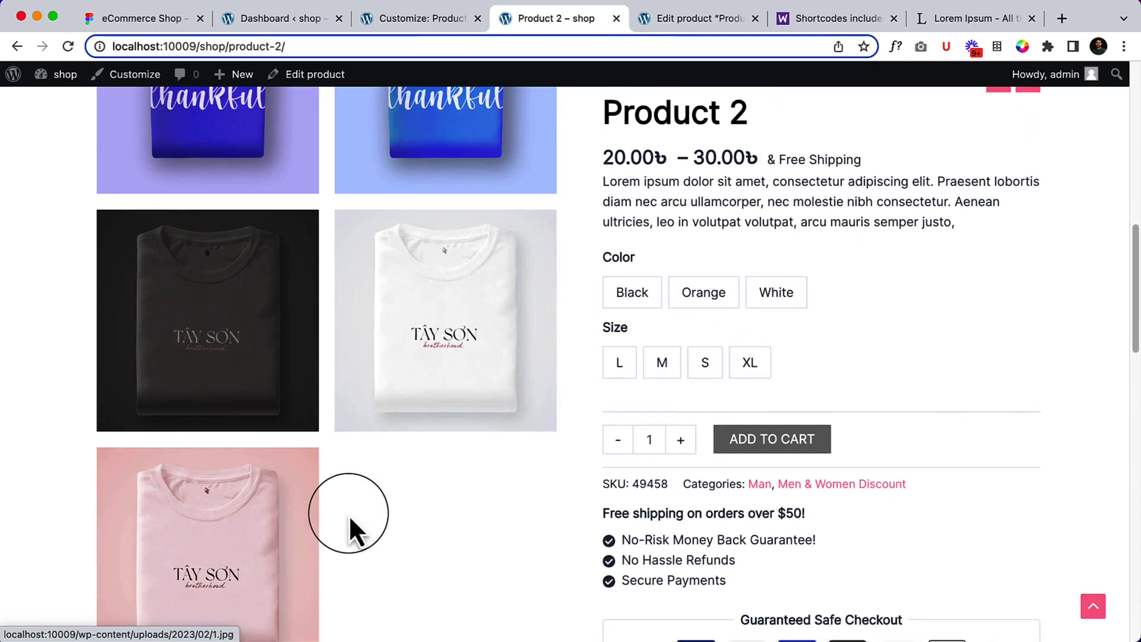
scroll(349, 515, "down", 3)
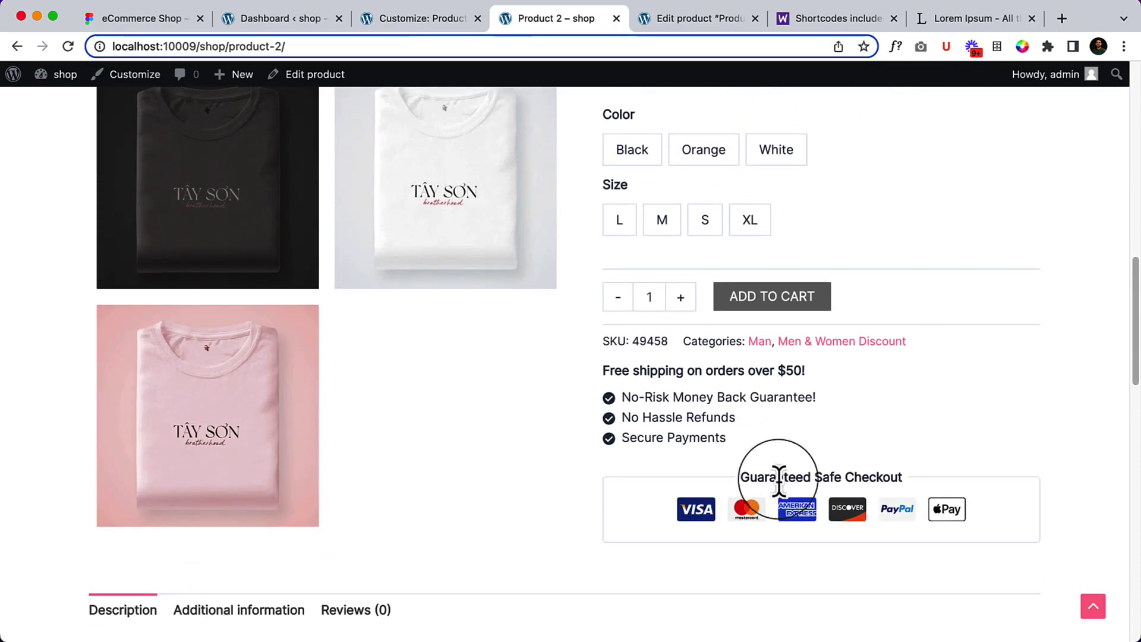
scroll(738, 452, "down", 5)
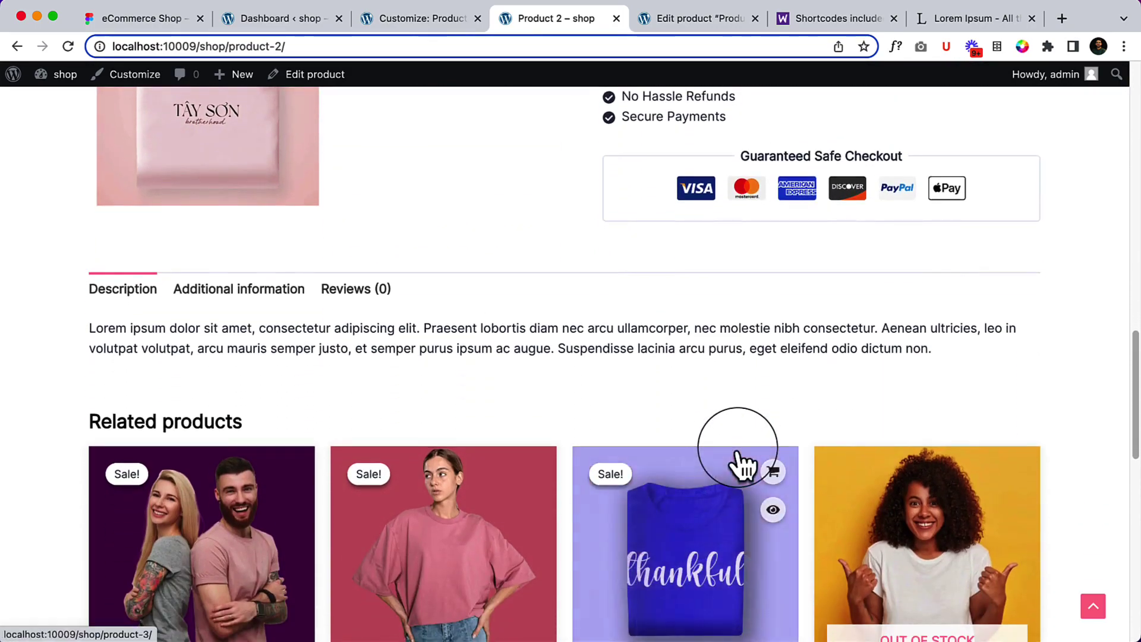
scroll(739, 461, "up", 8)
scroll(737, 461, "up", 2)
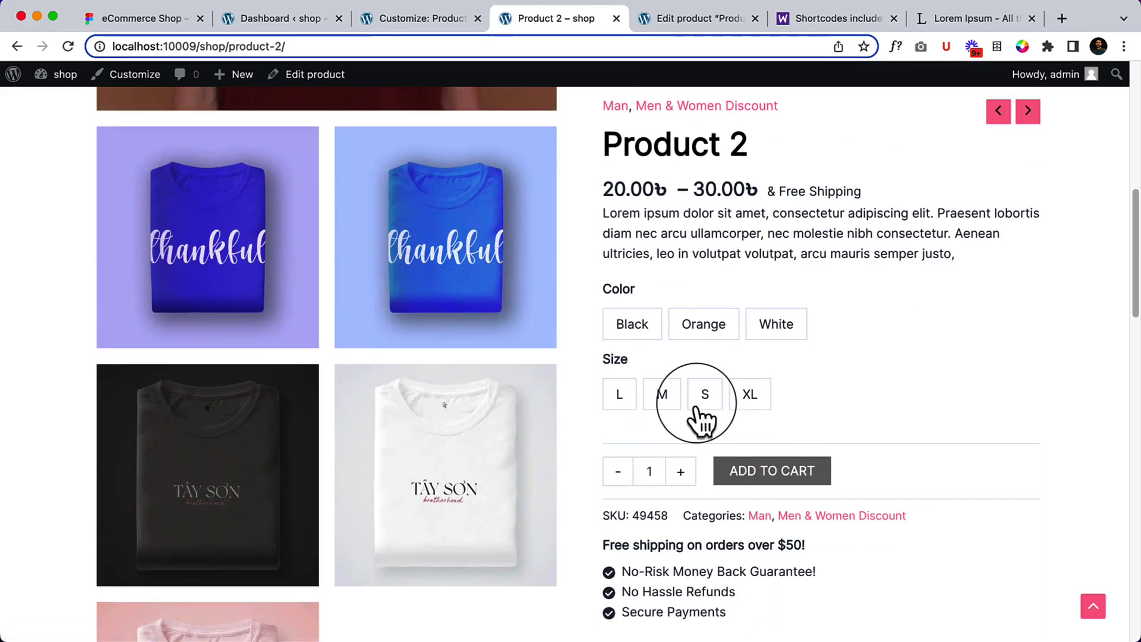
scroll(701, 405, "up", 5)
scroll(701, 416, "up", 3)
scroll(700, 416, "down", 8)
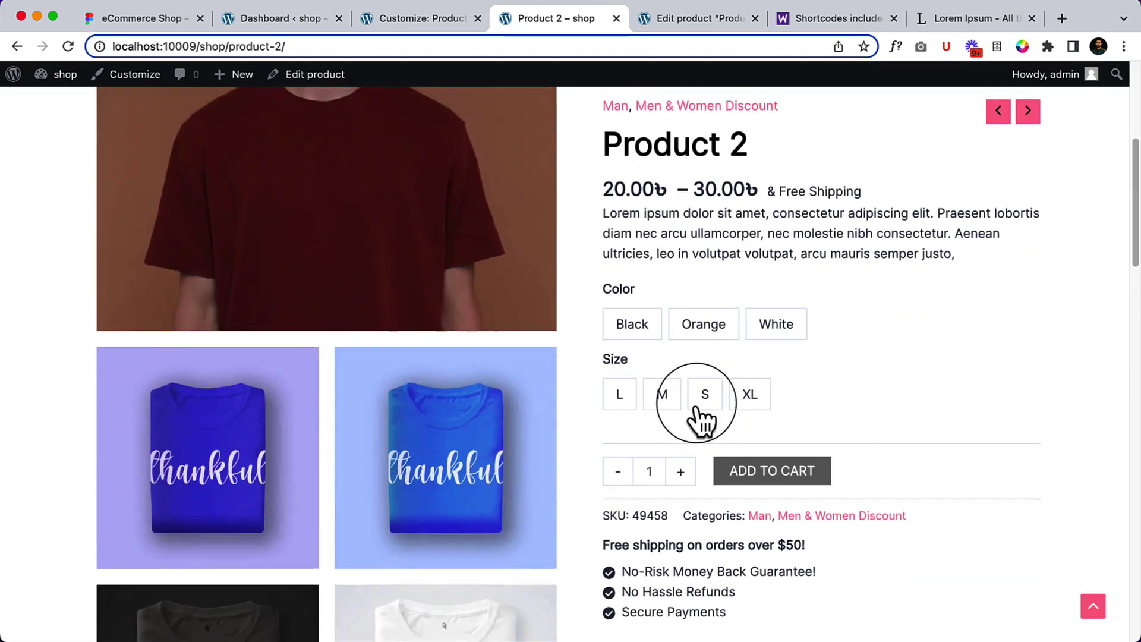
scroll(702, 416, "down", 5)
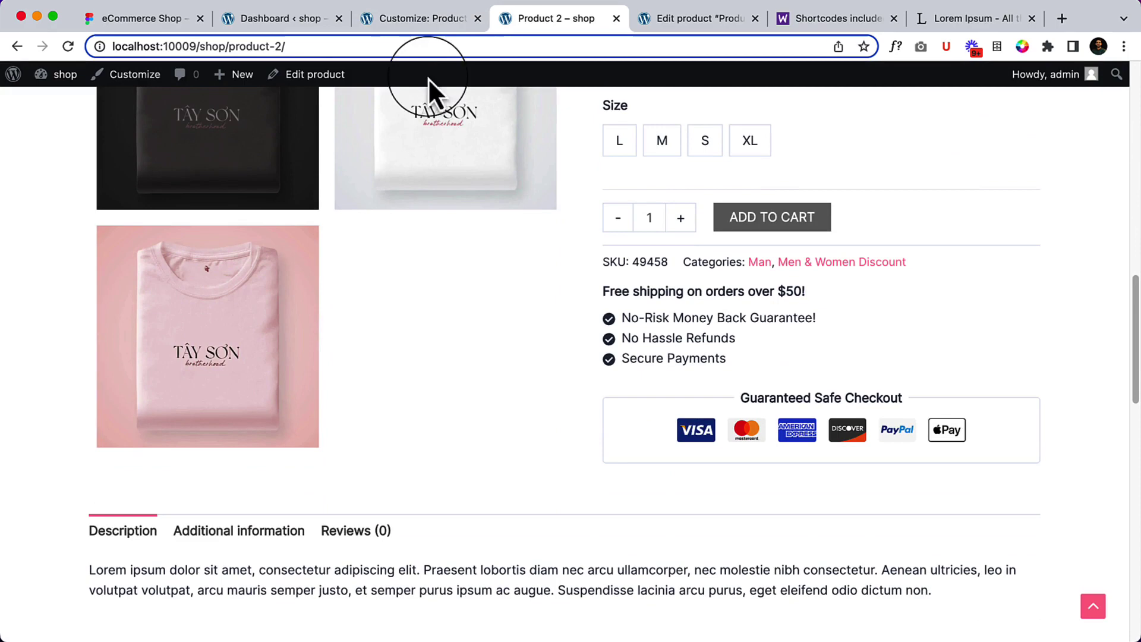
left_click(420, 23)
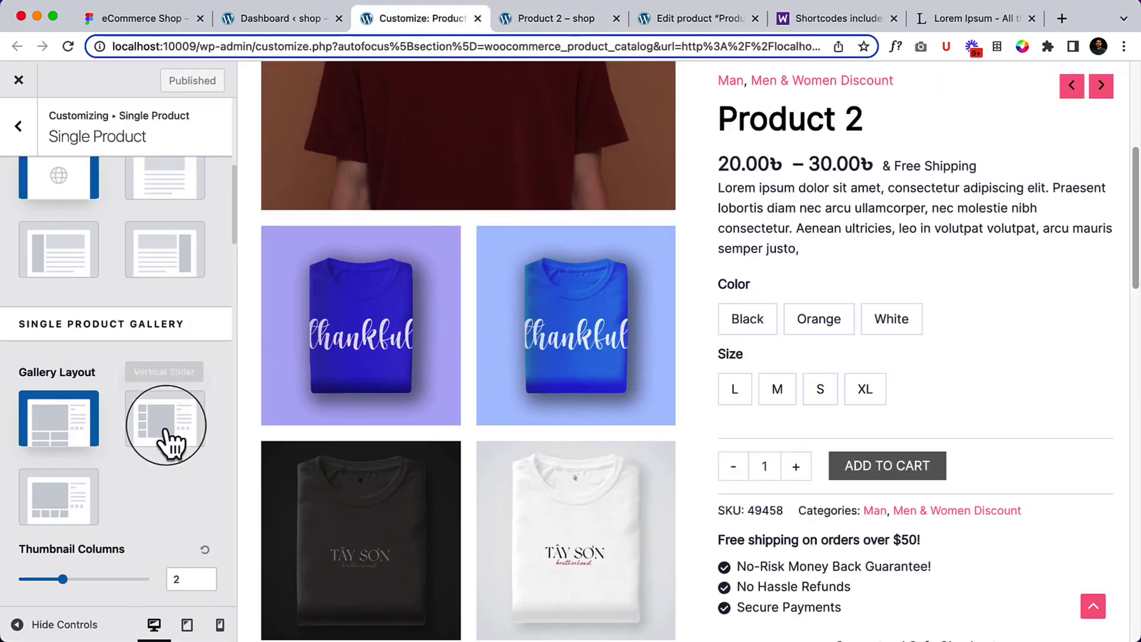
Scroll the Single Product panel past Structure, Navigation and Variation down to Product Description
scroll(148, 436, "down", 2)
scroll(141, 436, "down", 12)
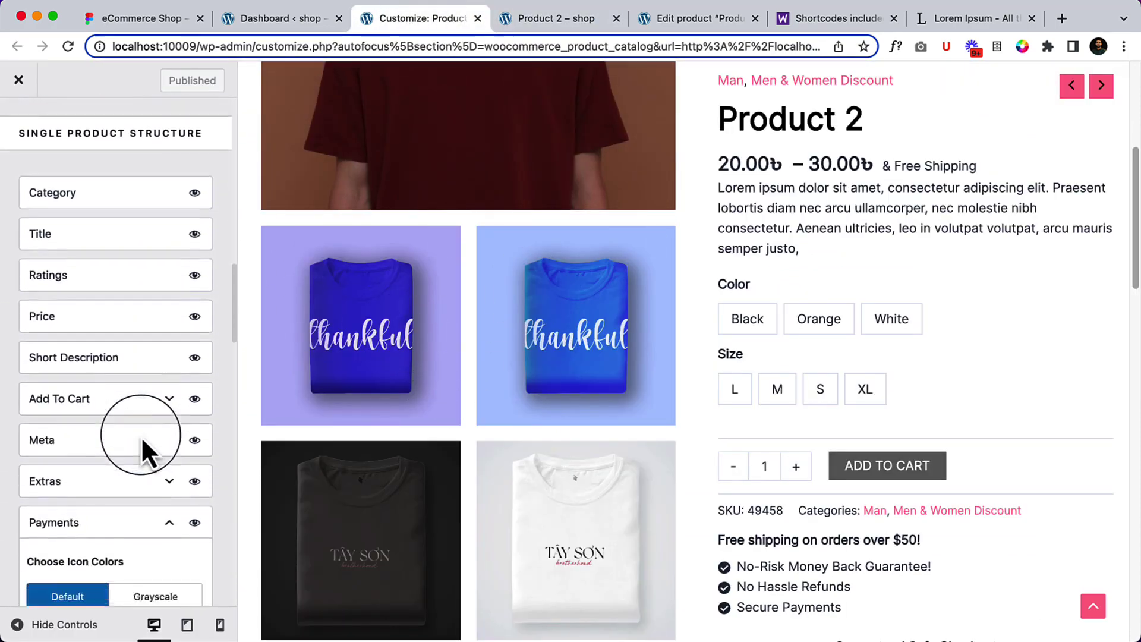
scroll(141, 437, "down", 10)
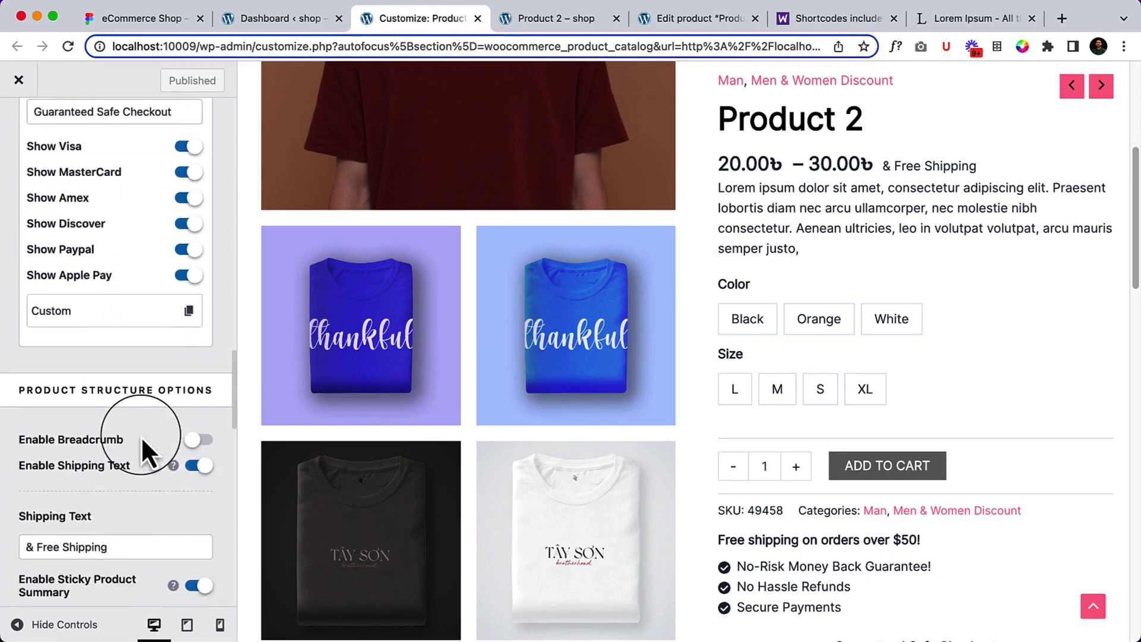
scroll(141, 436, "down", 1)
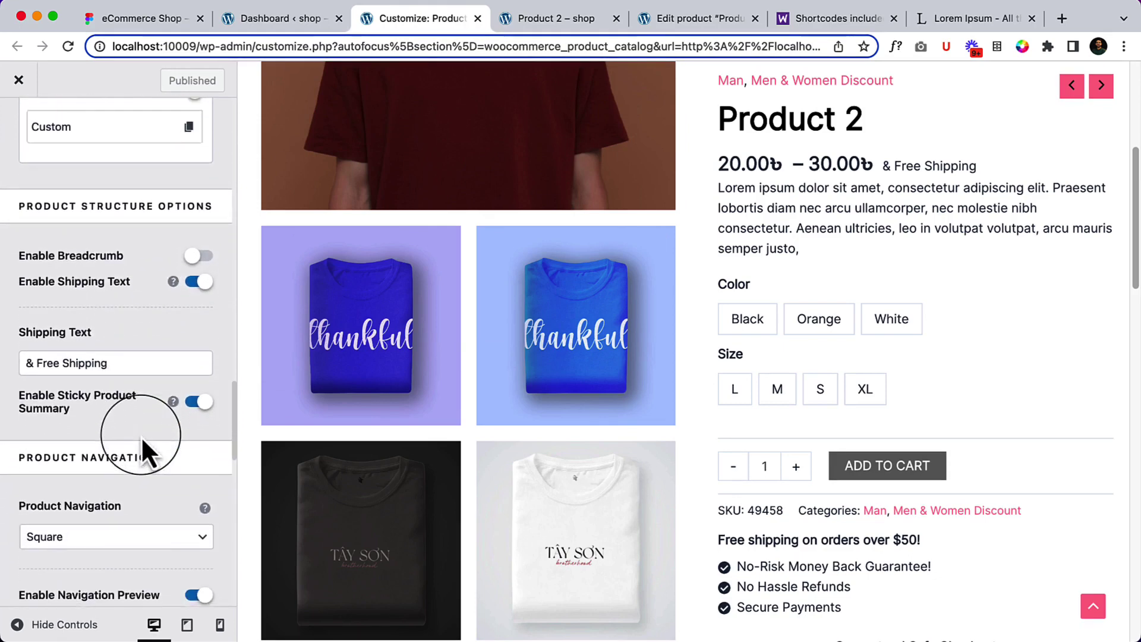
scroll(149, 428, "down", 5)
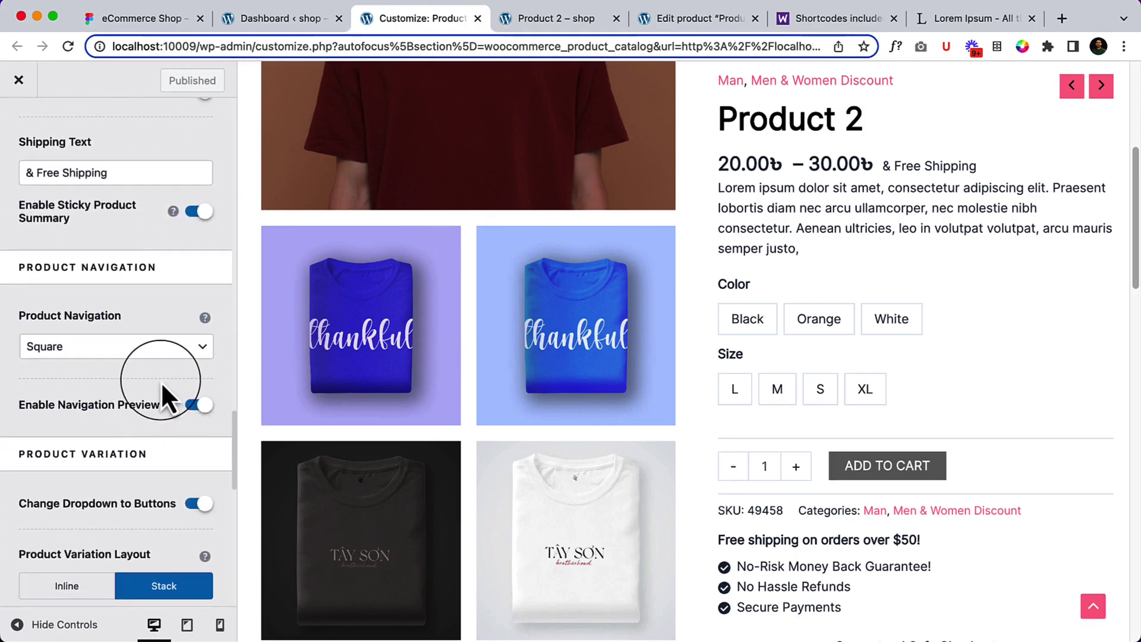
scroll(161, 381, "down", 3)
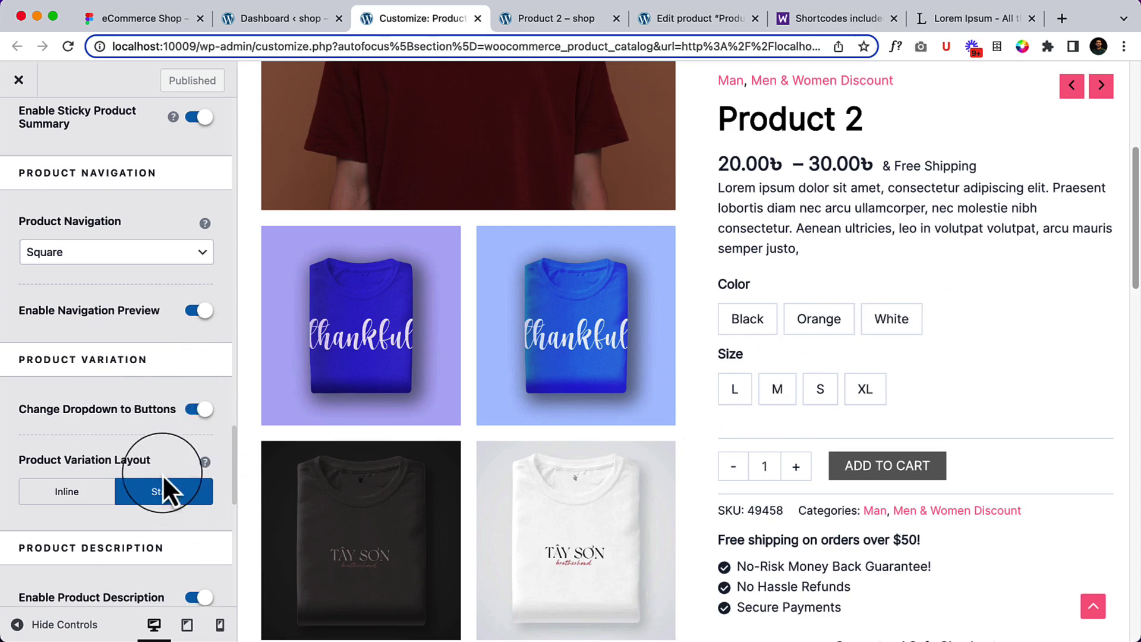
scroll(160, 473, "down", 2)
scroll(157, 469, "down", 1)
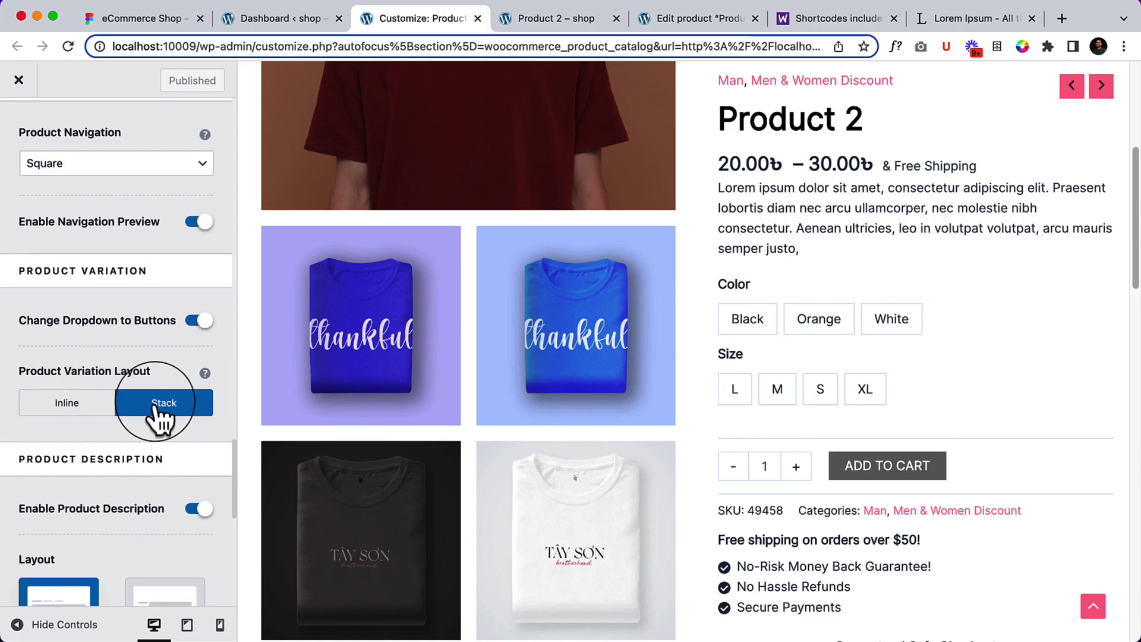
scroll(149, 428, "down", 3)
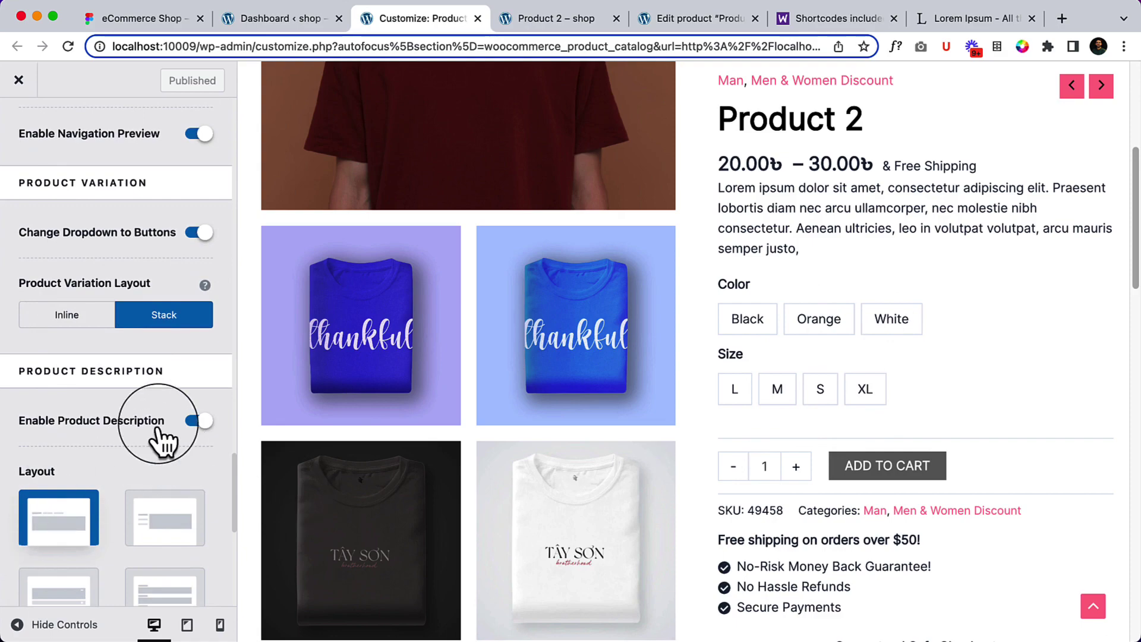
scroll(159, 440, "down", 3)
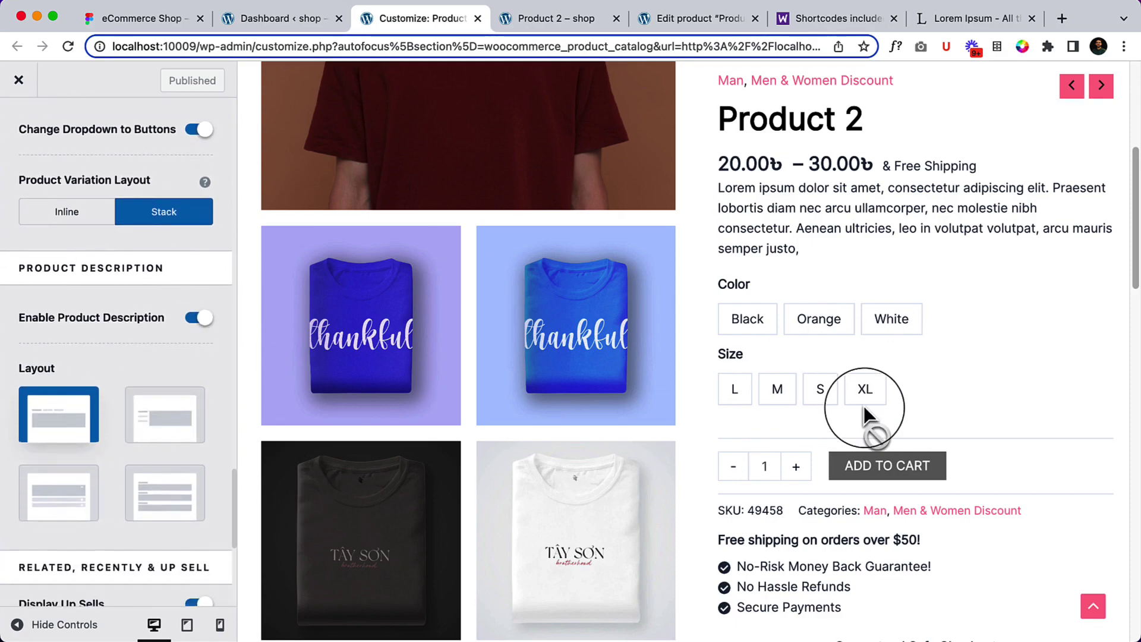
Preview the Description, Additional information and Reviews tabs, then try the vertical tab layout
scroll(864, 405, "down", 10)
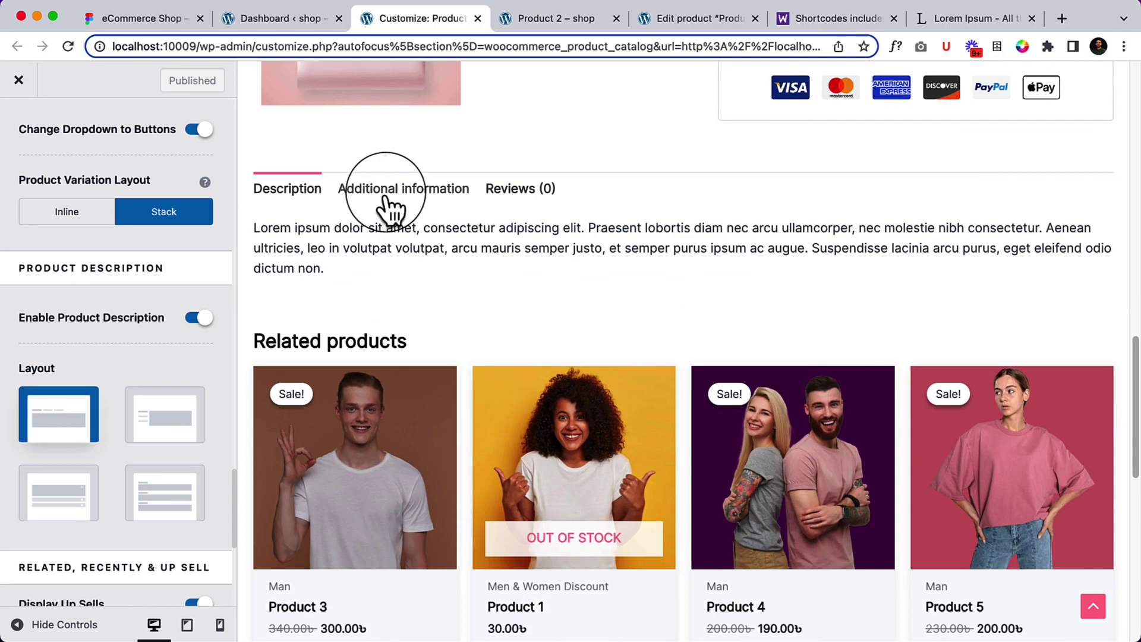
left_click(398, 190)
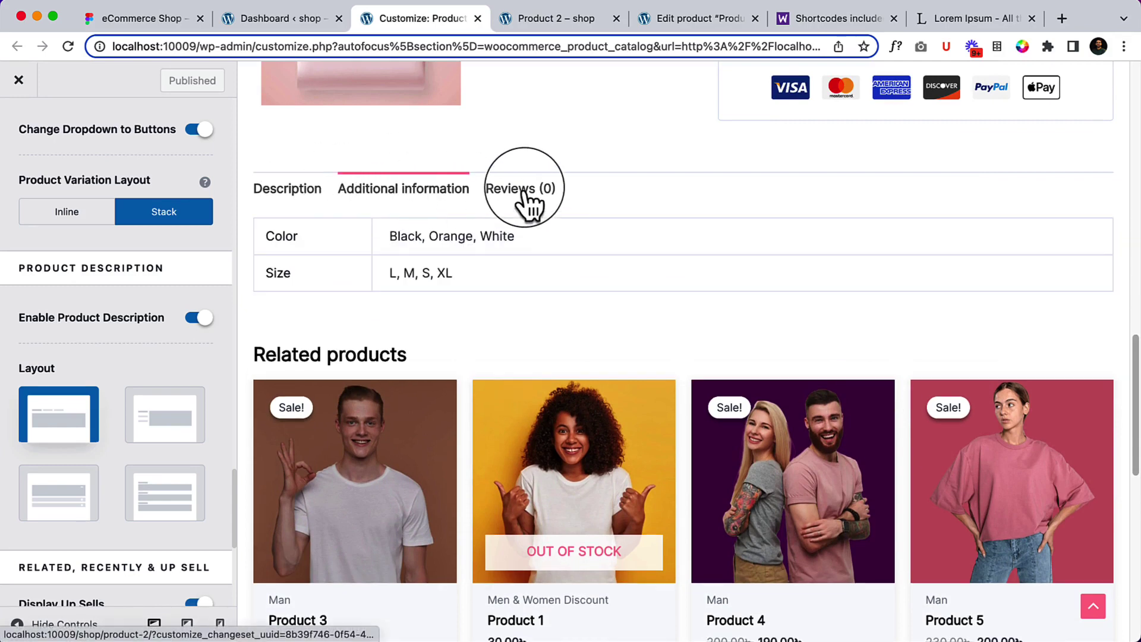
left_click(521, 188)
left_click(300, 192)
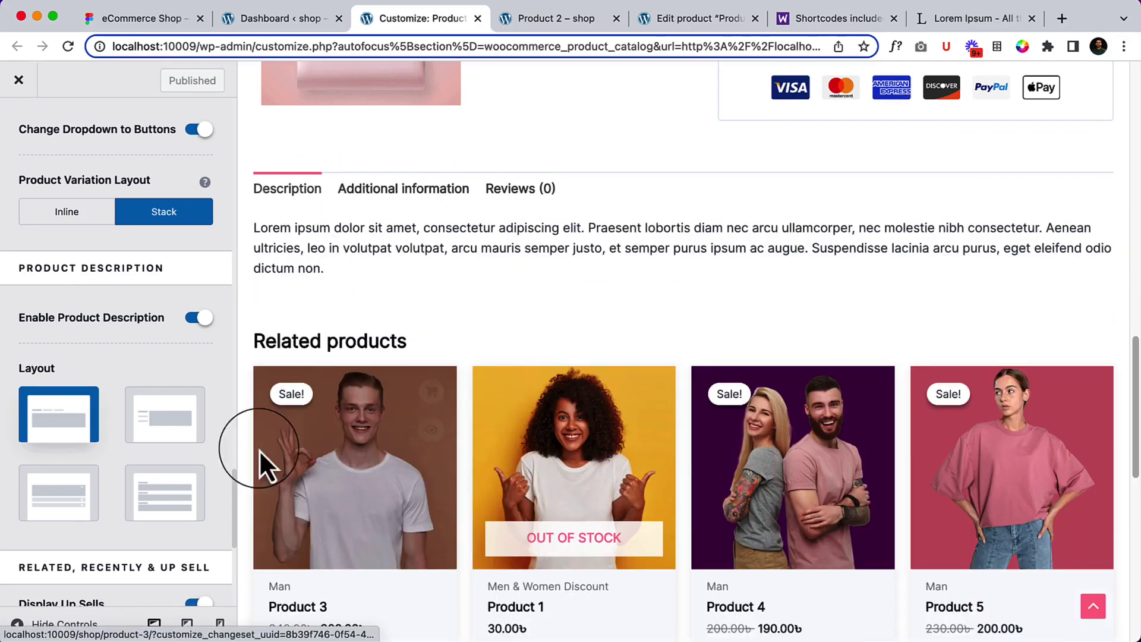
left_click(168, 441)
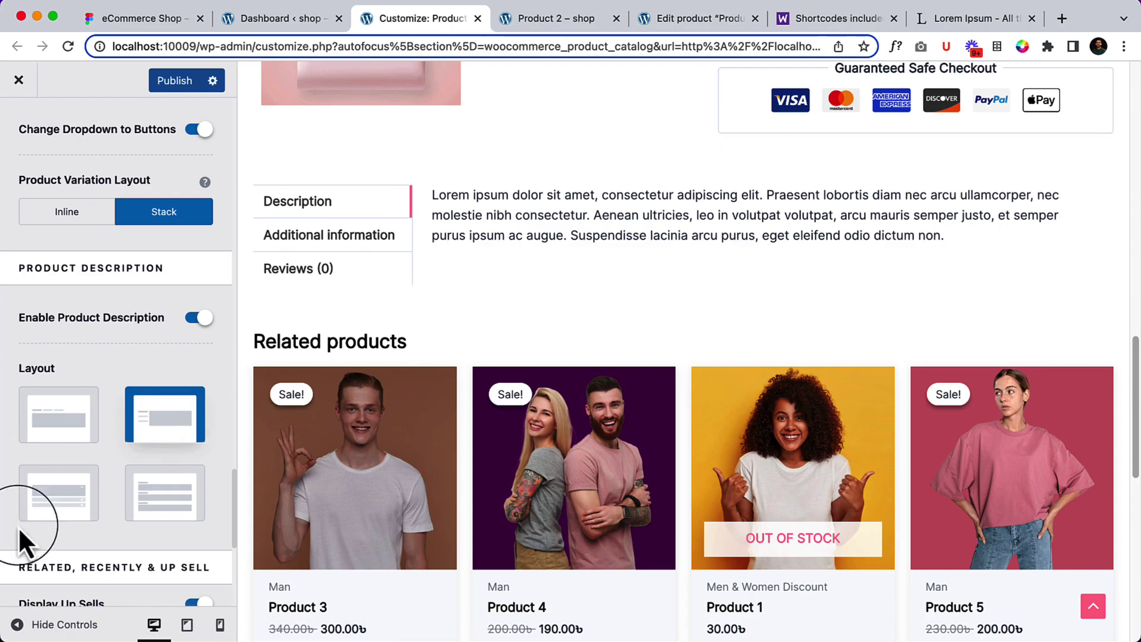
Try the accordion and distributed layouts, then settle on the horizontal tabbed layout
left_click(54, 508)
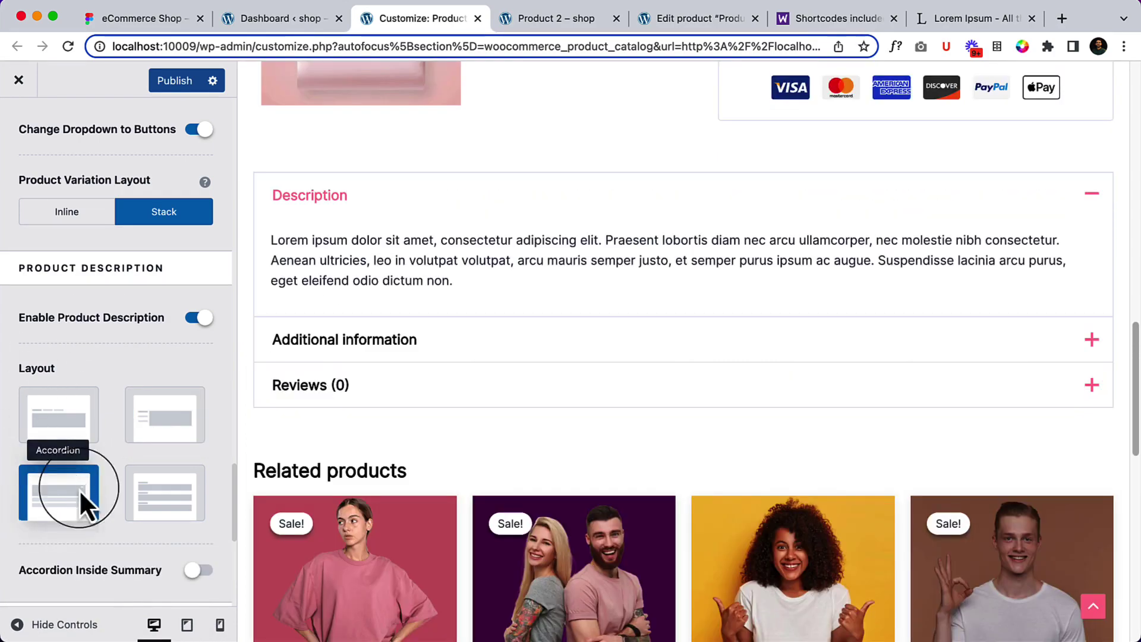
left_click(726, 342)
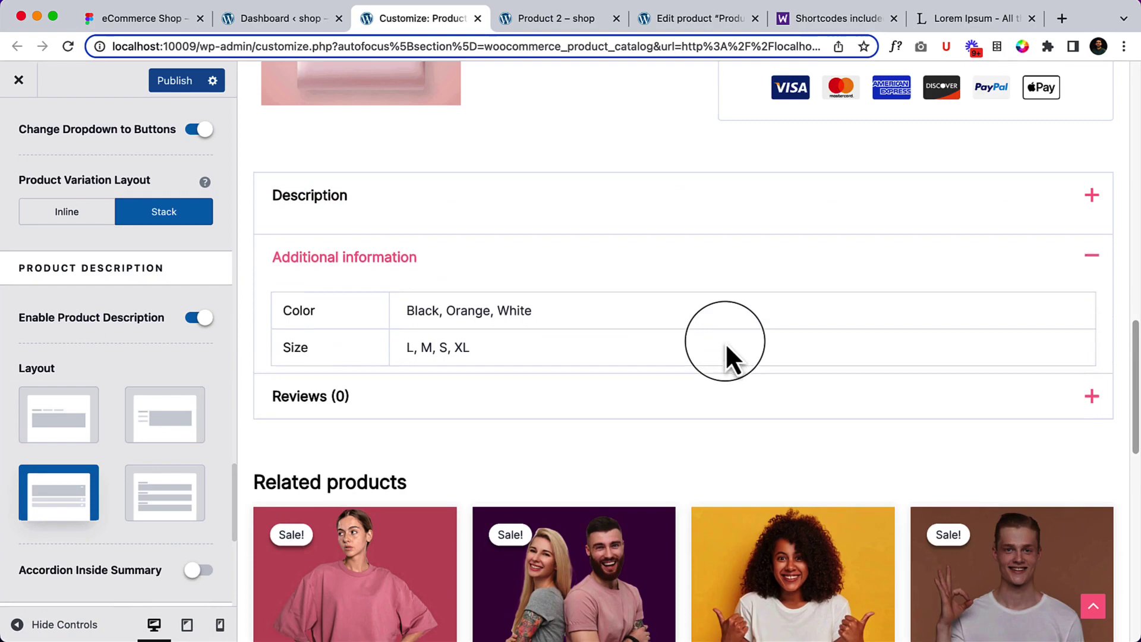
left_click(739, 393)
left_click(657, 201)
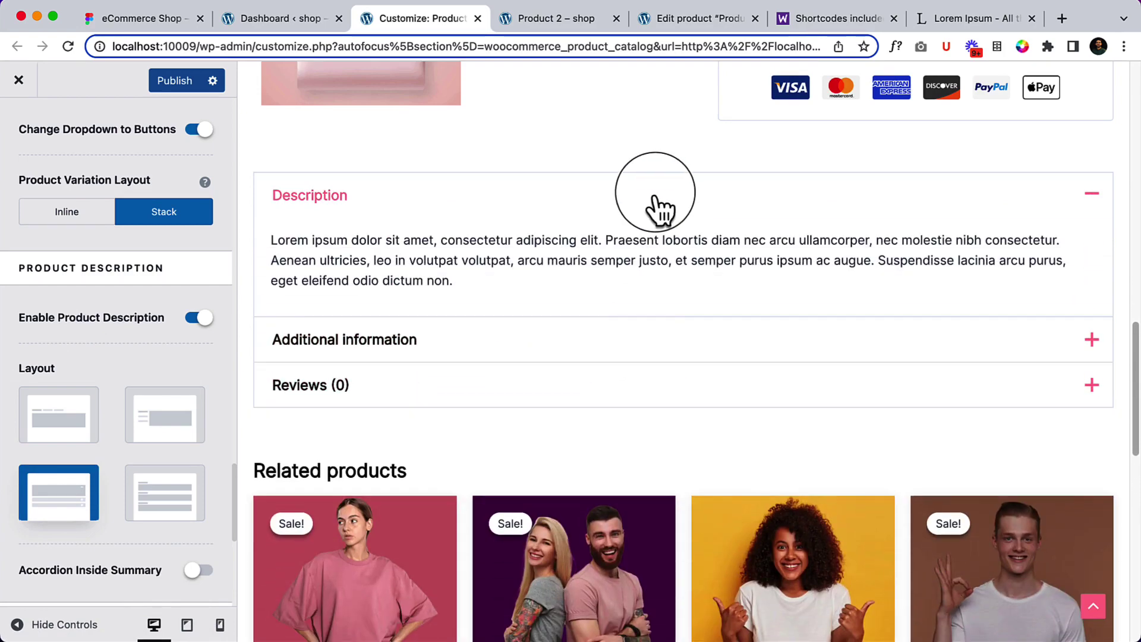
left_click(169, 520)
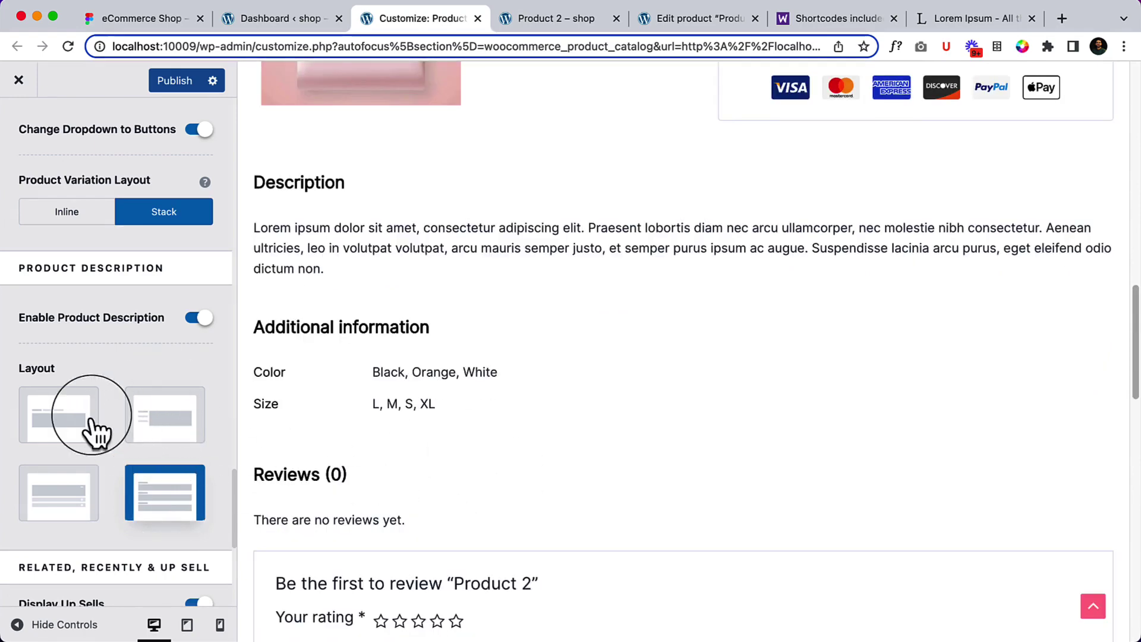
left_click(86, 416)
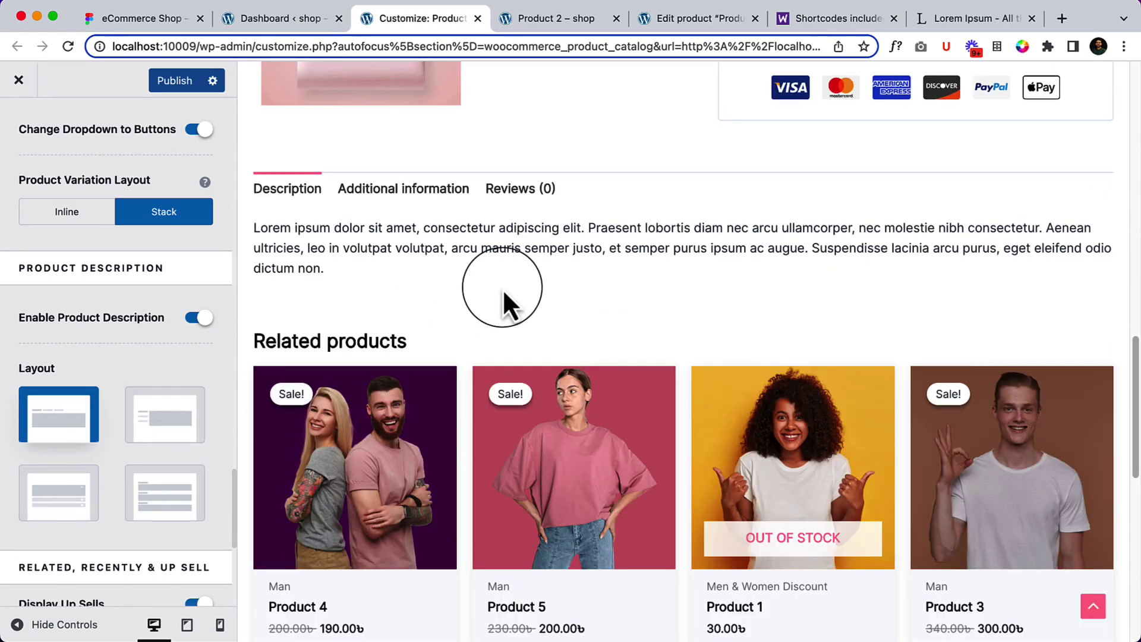
Scroll to Related, Recently & Up Sell and switch on Display Recently Viewed Products
scroll(181, 480, "down", 3)
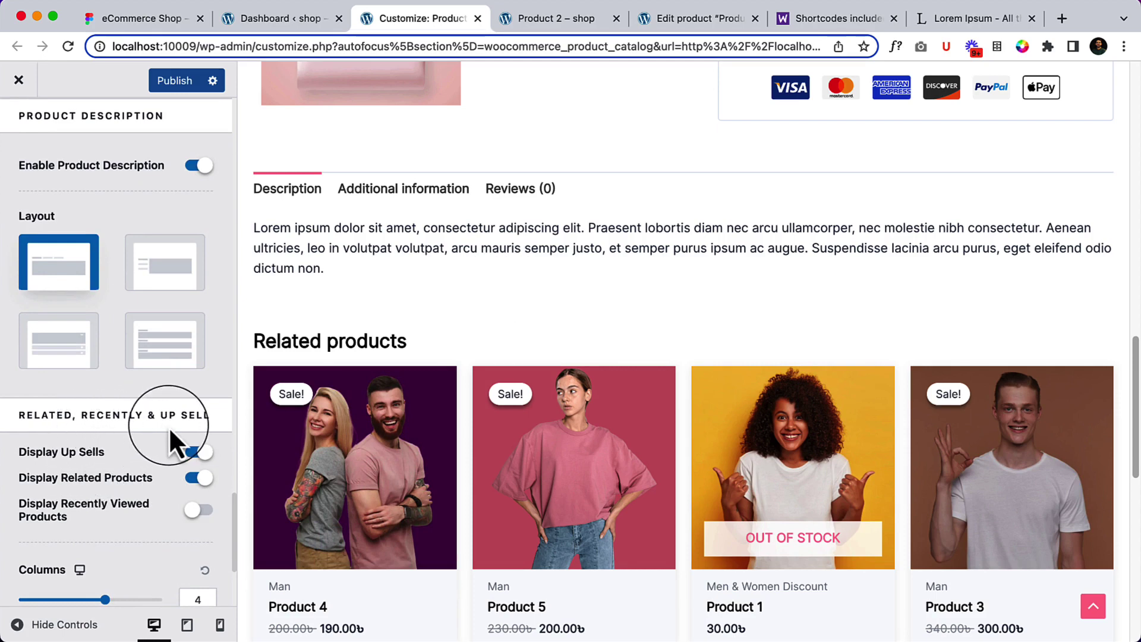
scroll(169, 427, "down", 3)
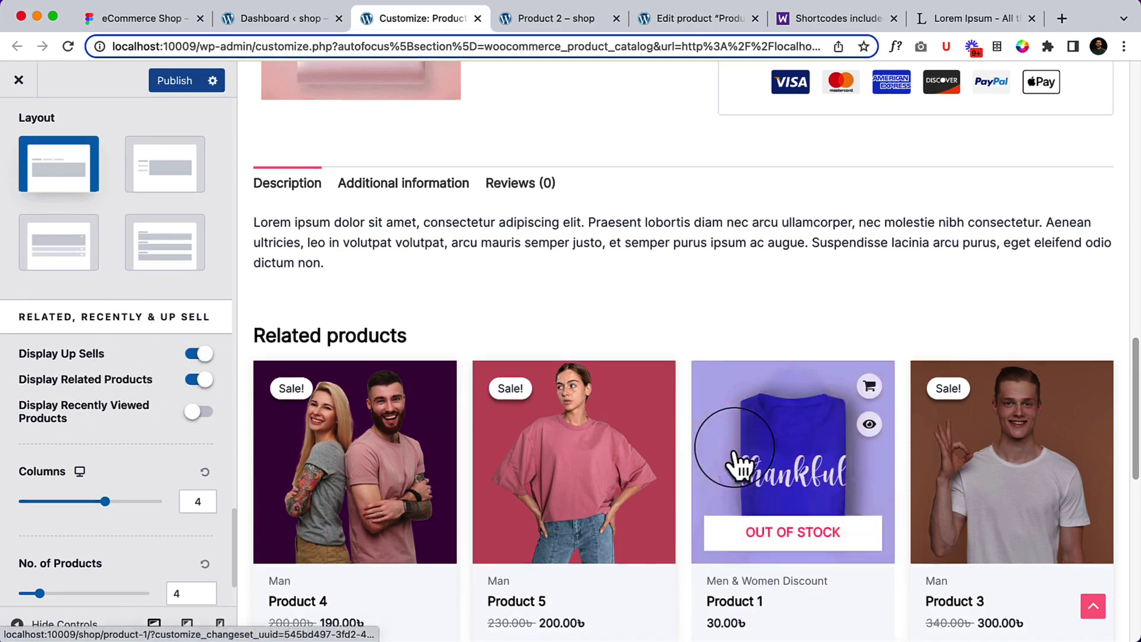
scroll(739, 464, "down", 3)
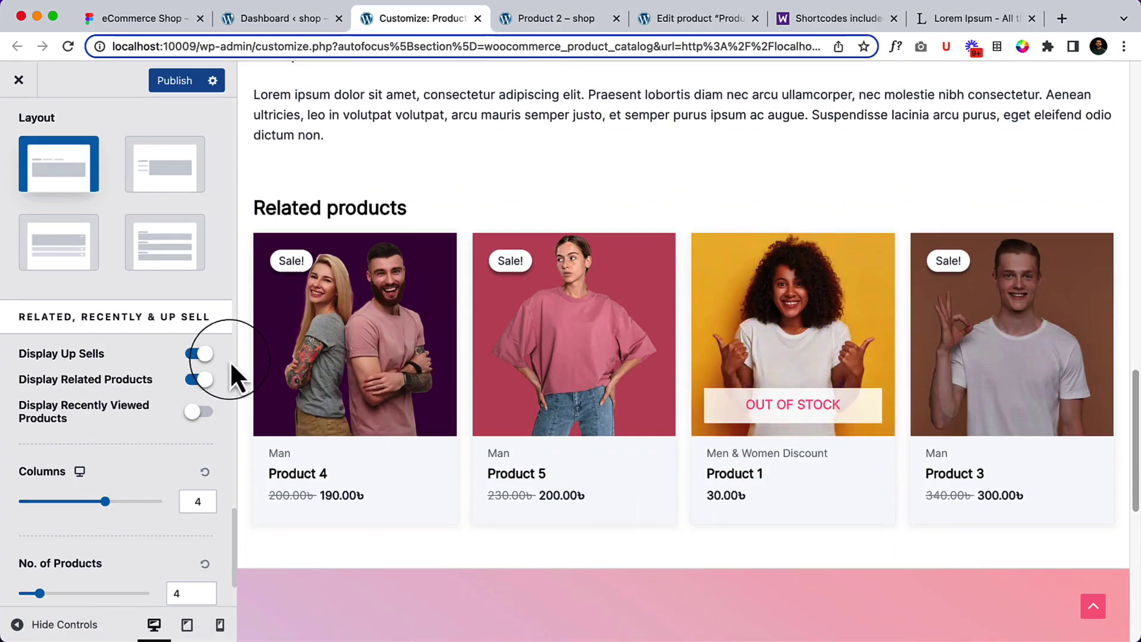
left_click(199, 412)
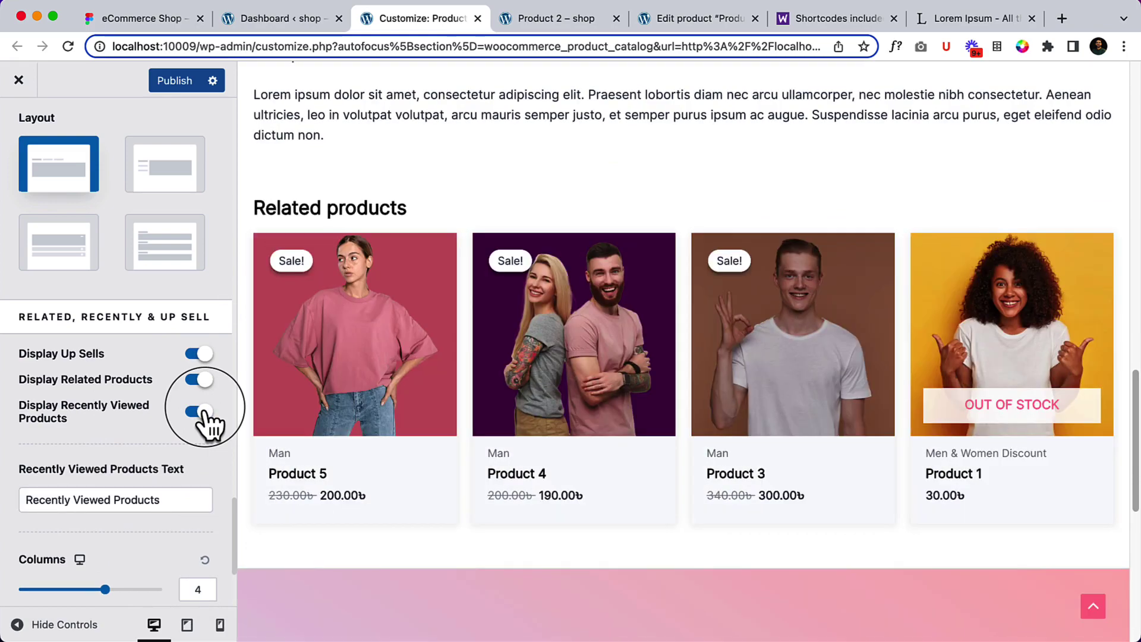
scroll(12, 522, "down", 3)
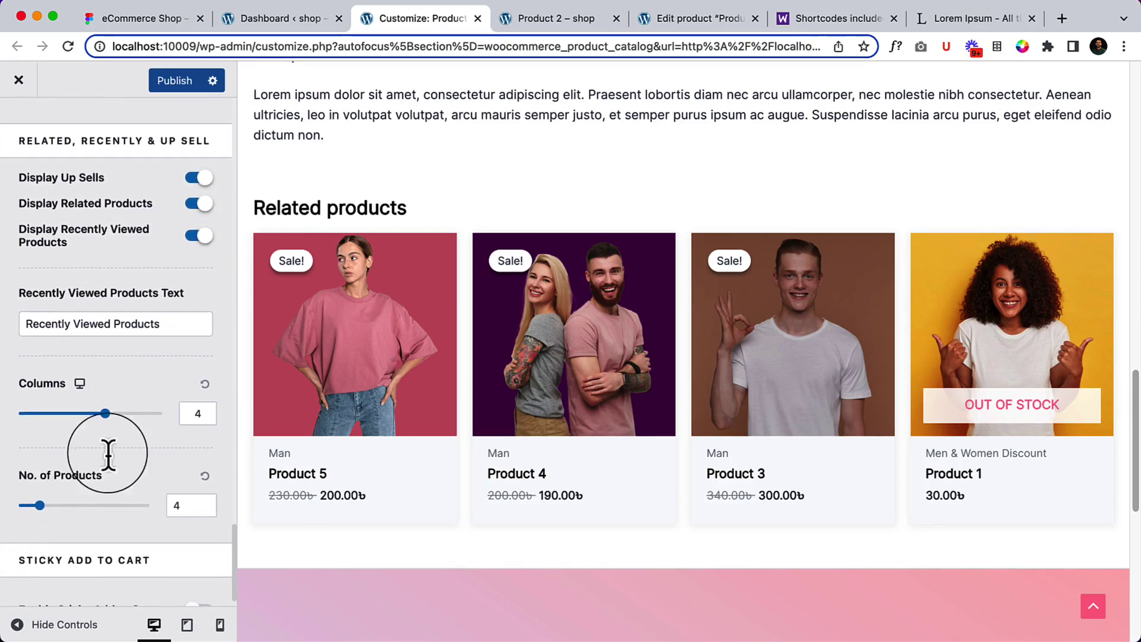
scroll(117, 554, "down", 1)
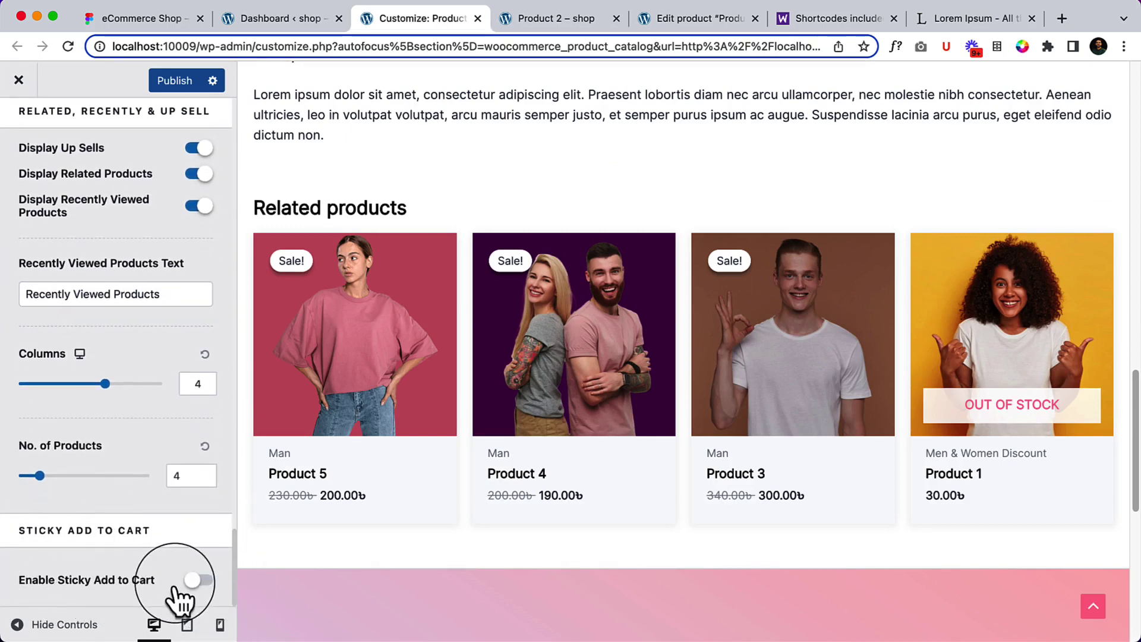
Enable Sticky Add to Cart with Bottom placement and publish the changes
scroll(204, 600, "down", 3)
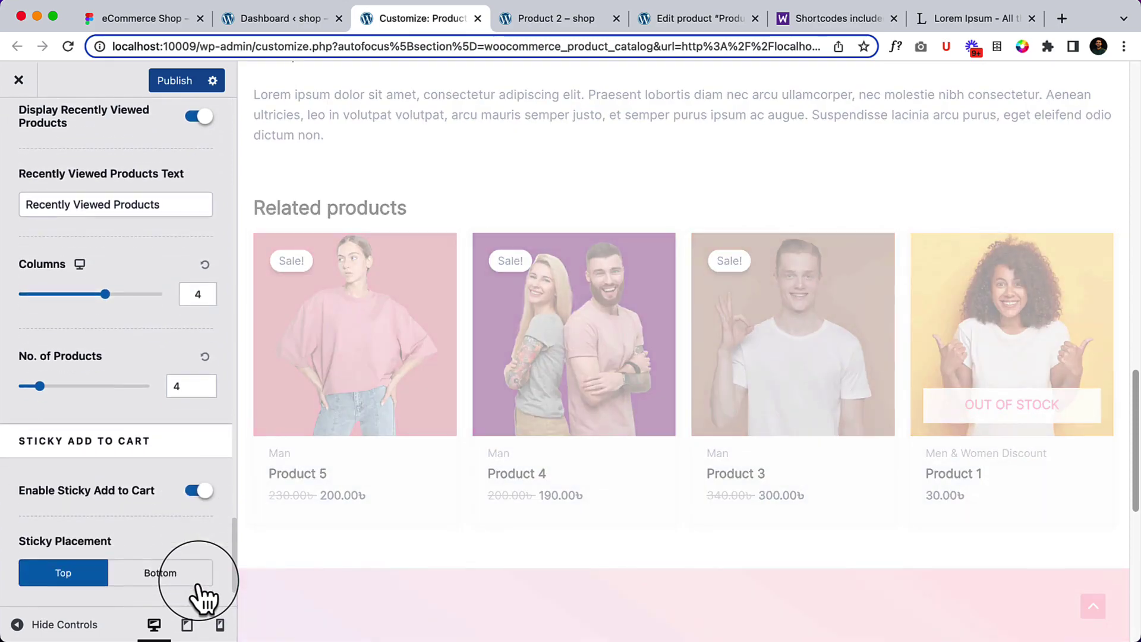
left_click(93, 581)
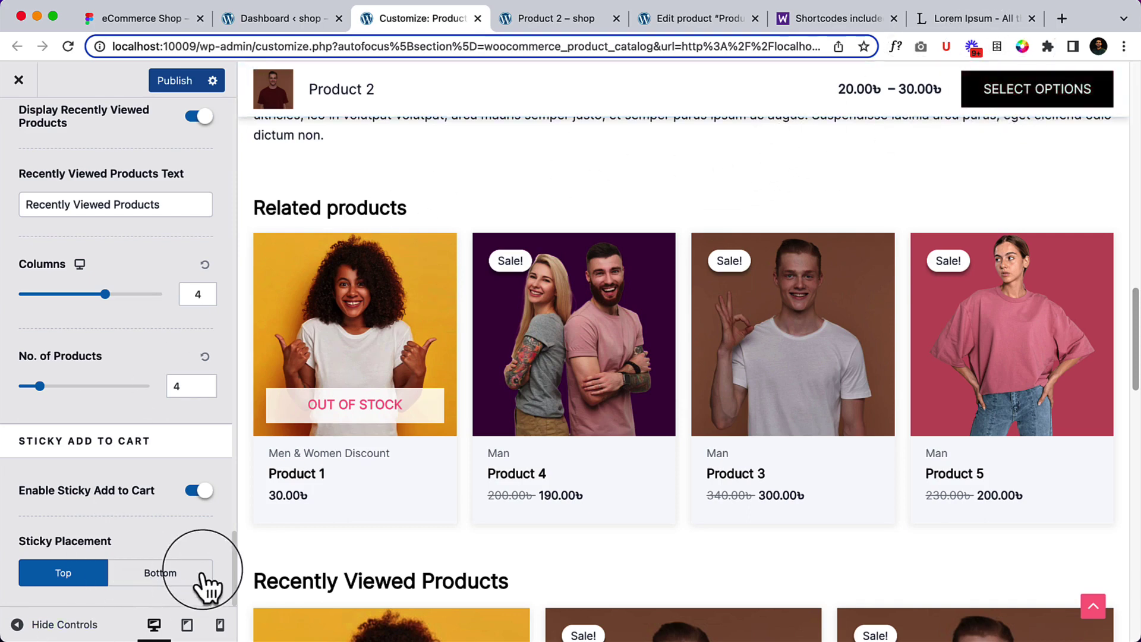
left_click(178, 573)
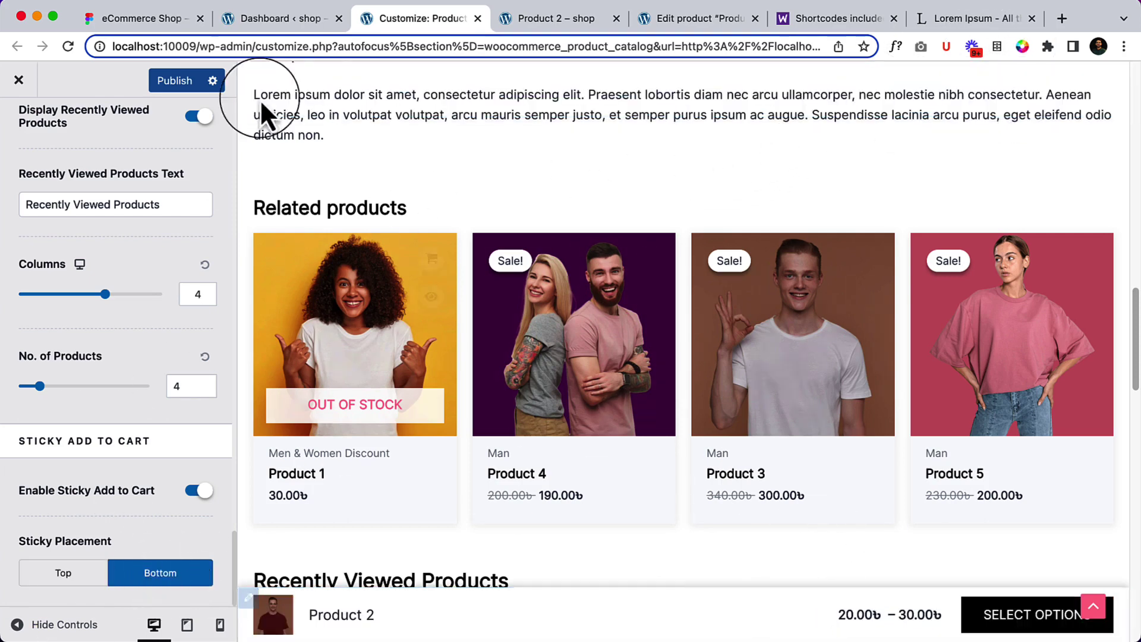
left_click(174, 80)
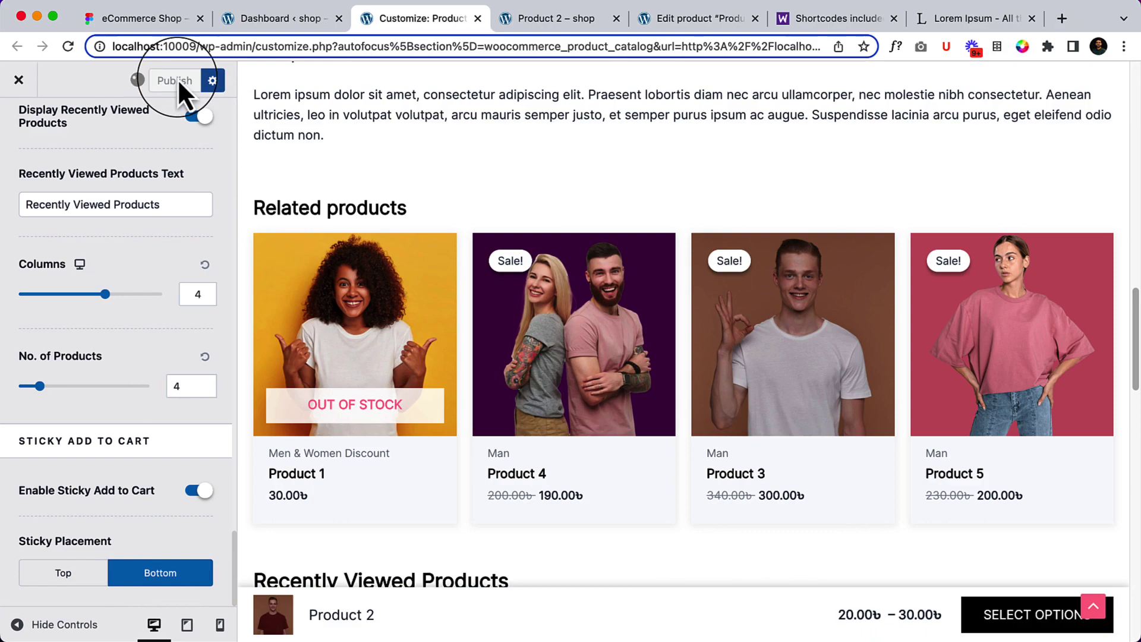
Reload the live Product 2 page and scroll down to check the sticky bar and recently viewed section
left_click(590, 14)
right_click(536, 231)
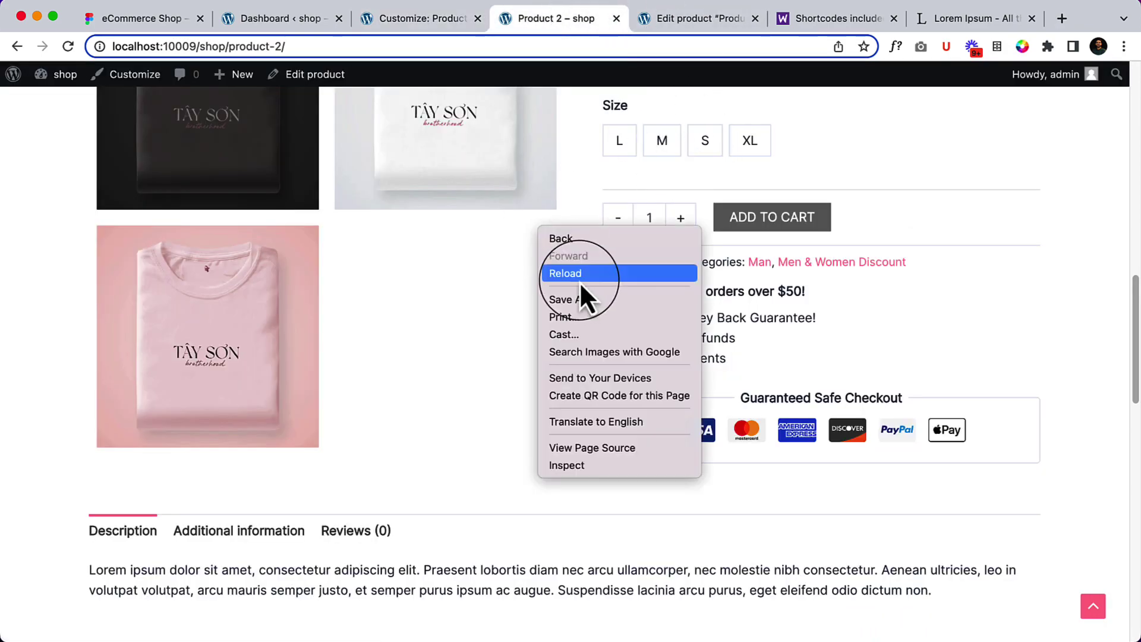
left_click(580, 278)
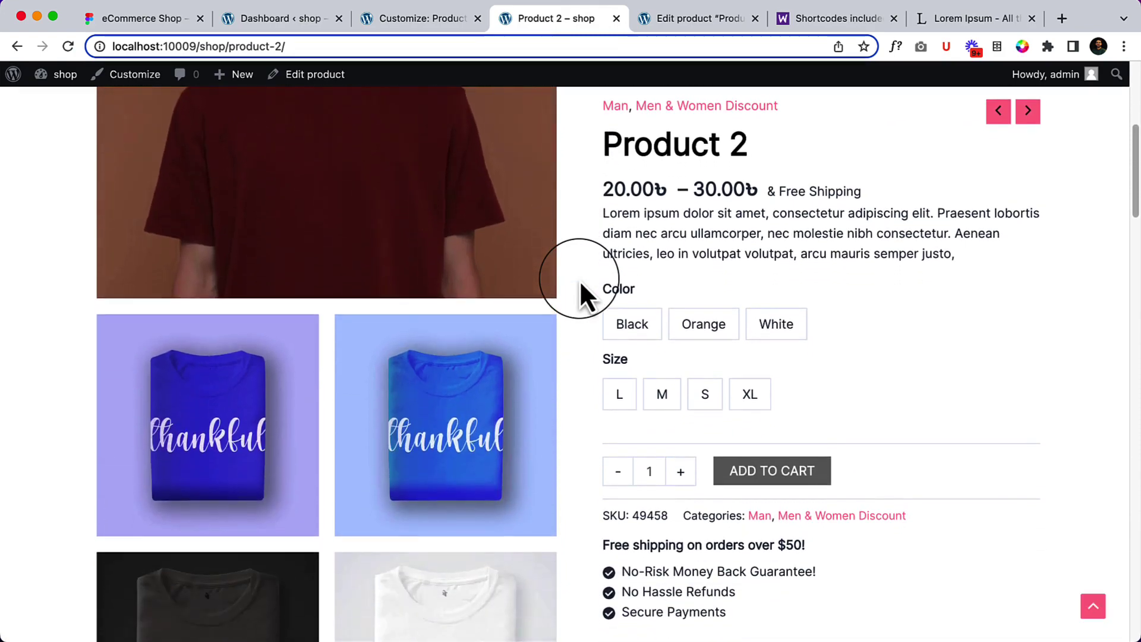
scroll(579, 280, "down", 5)
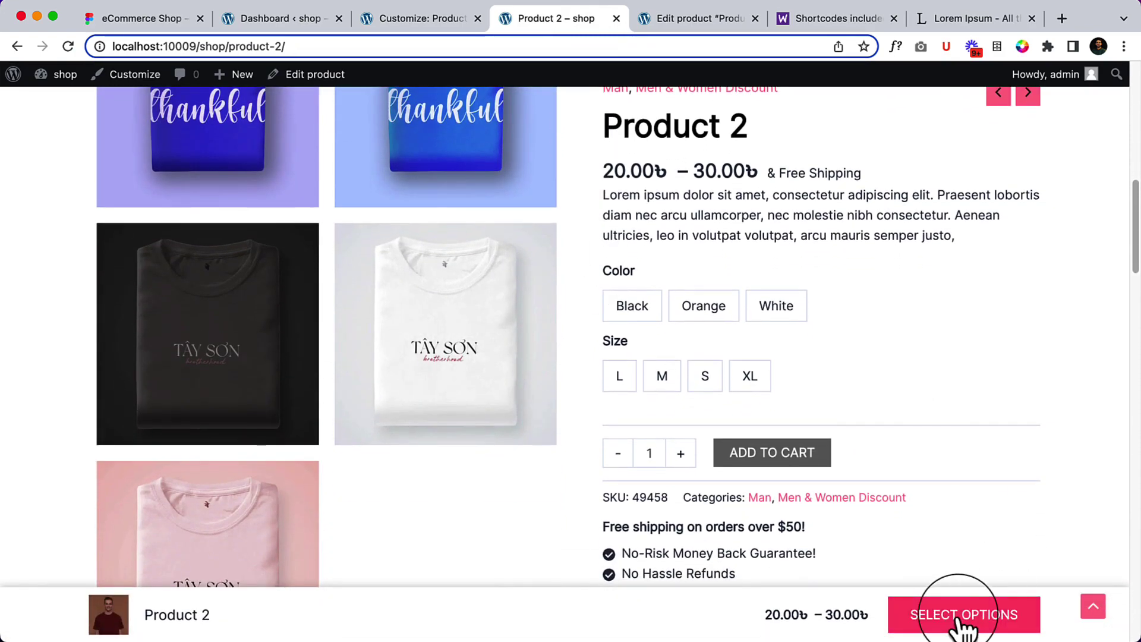
scroll(510, 380, "down", 5)
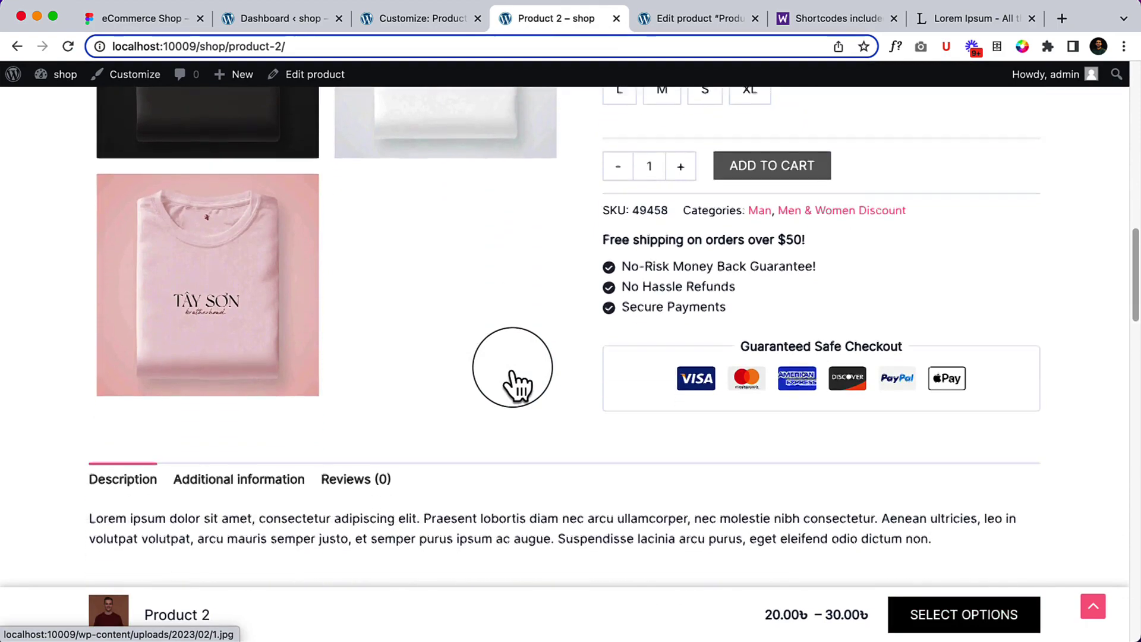
scroll(515, 375, "down", 10)
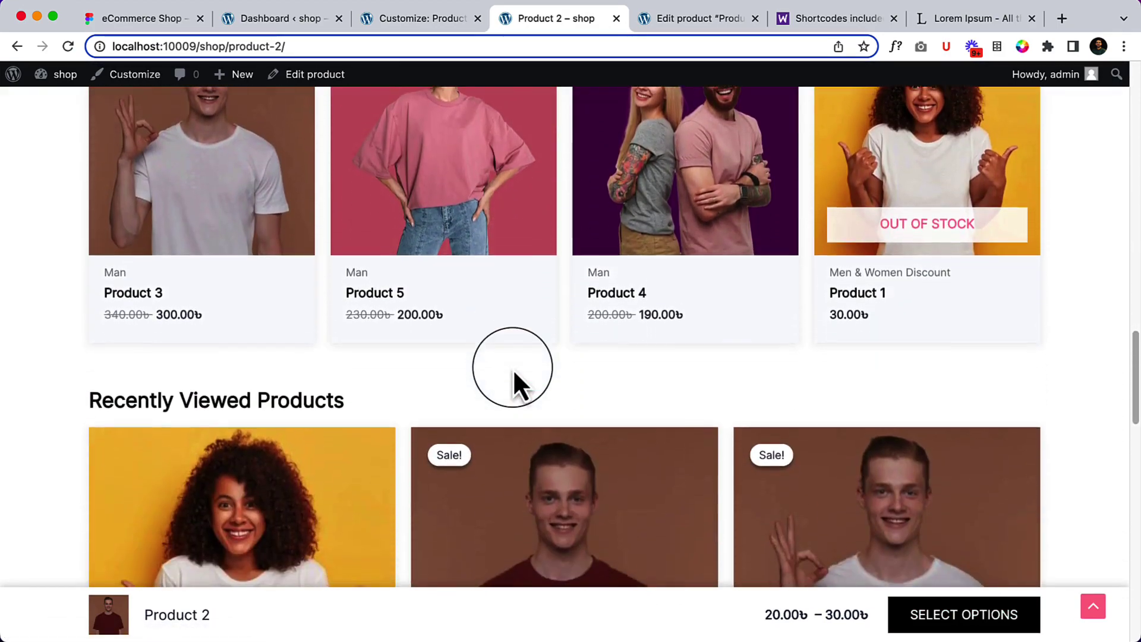
scroll(513, 369, "down", 2)
scroll(396, 369, "down", 2)
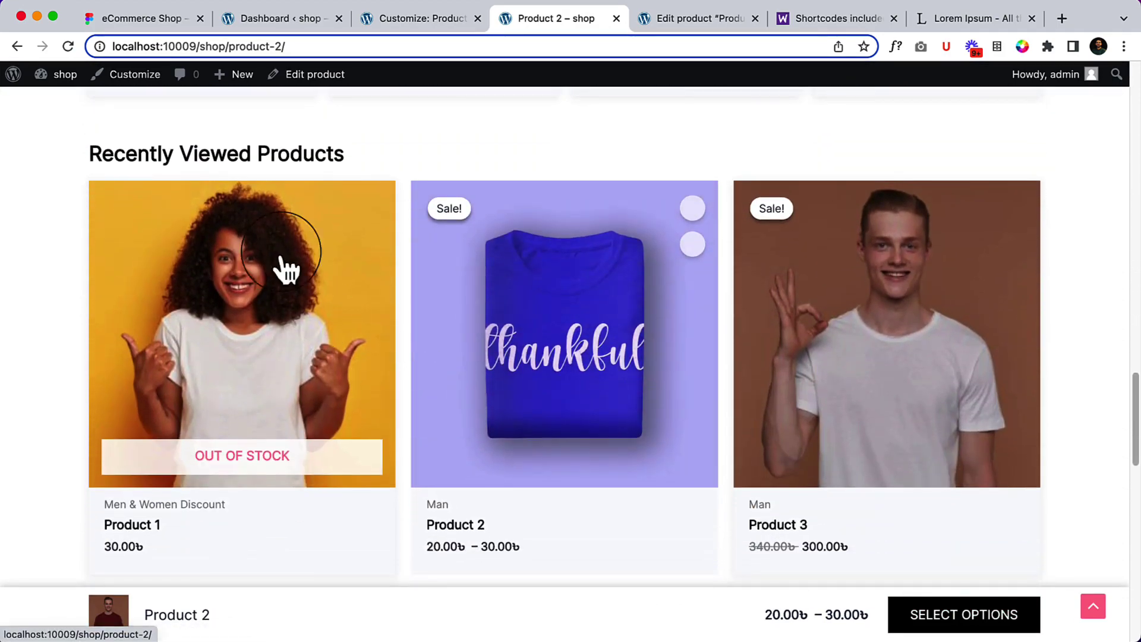
scroll(573, 351, "down", 7)
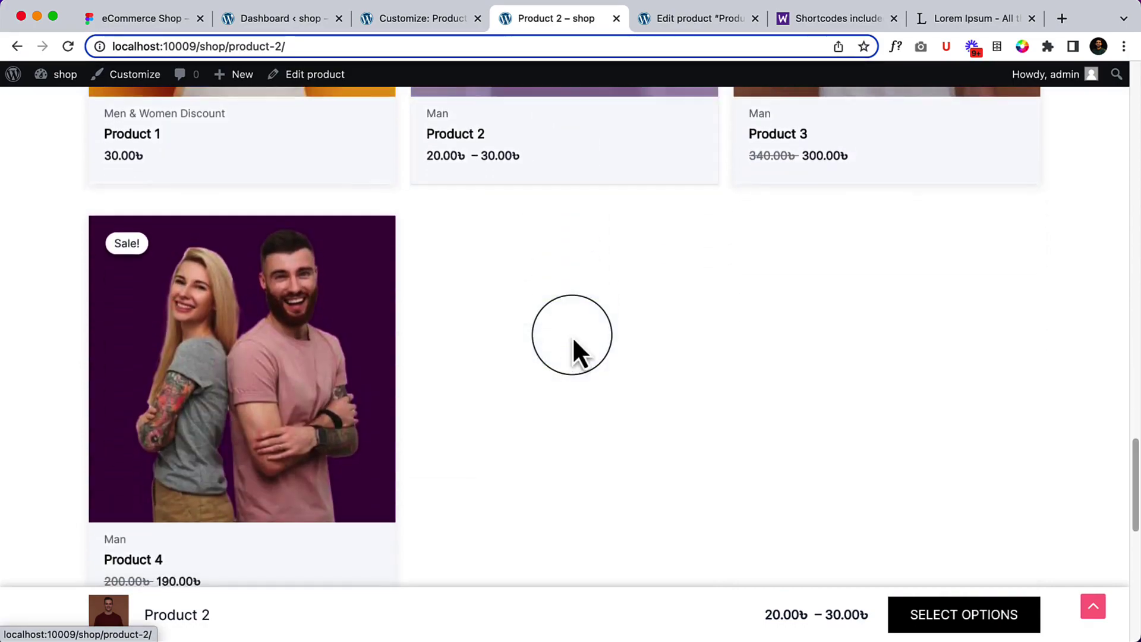
scroll(573, 336, "down", 8)
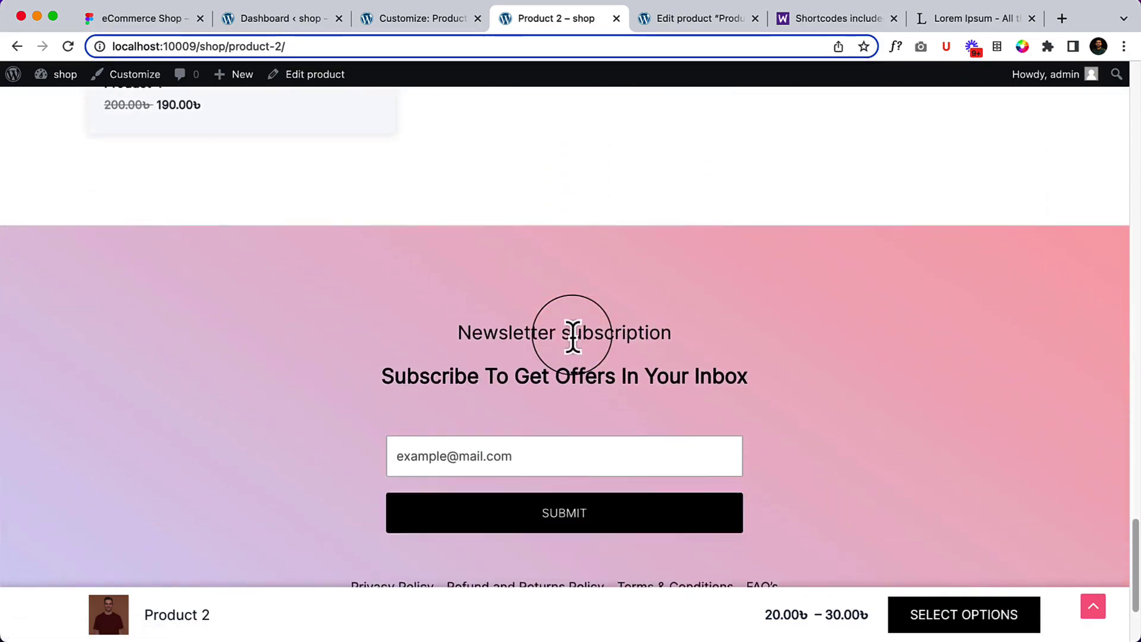
scroll(572, 336, "up", 15)
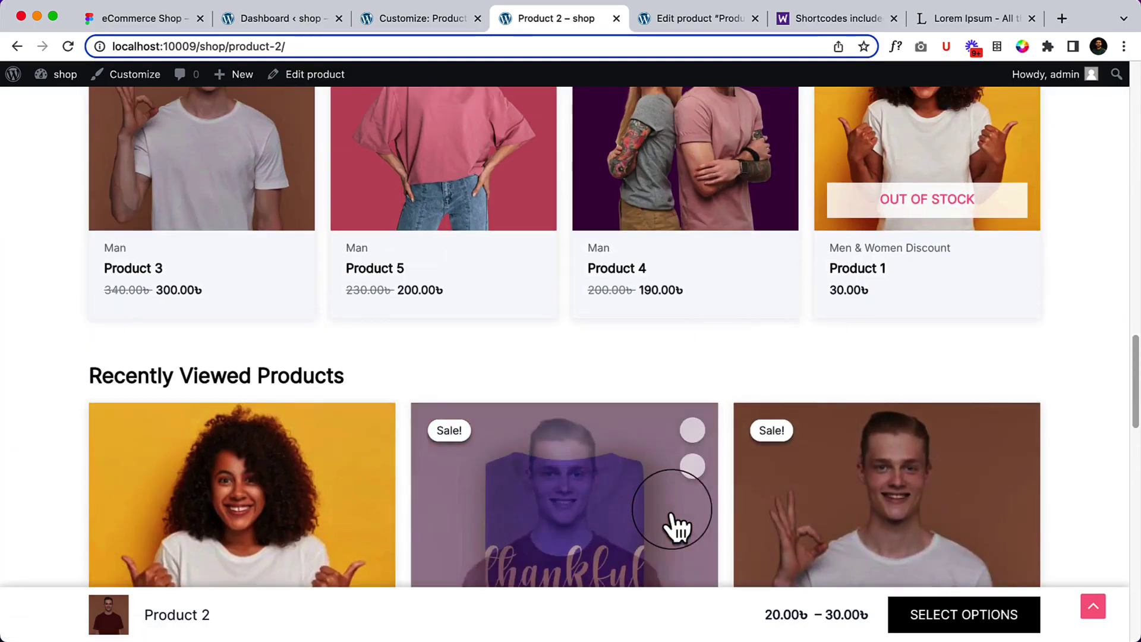
Open Product 2 from the Recently Viewed Products list and scroll through its page
left_click(664, 509)
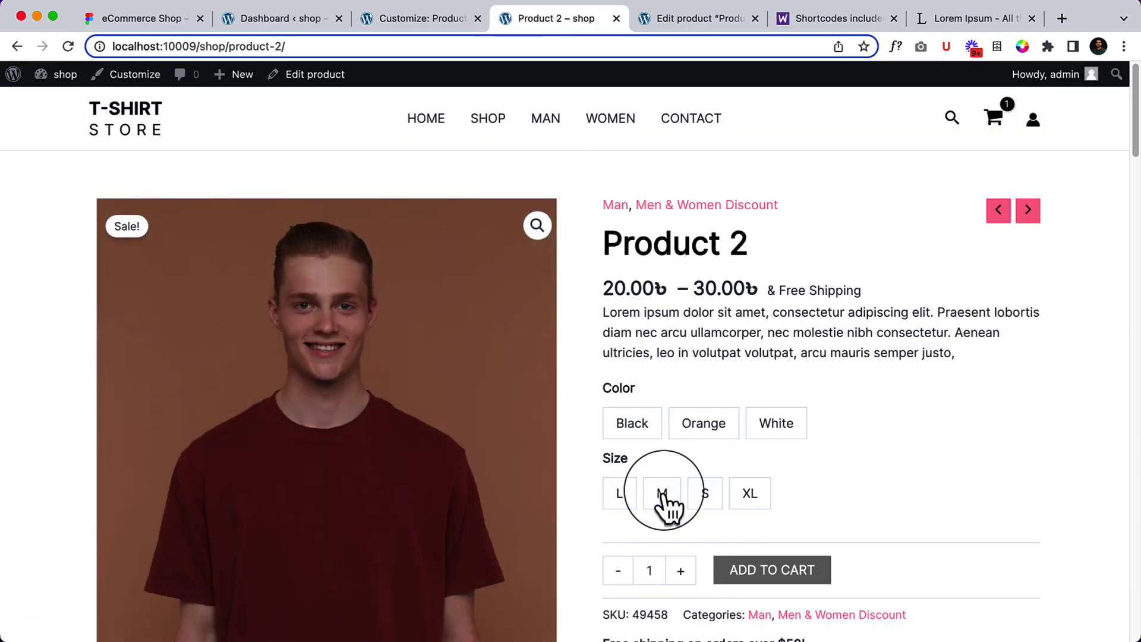
scroll(664, 499, "down", 9)
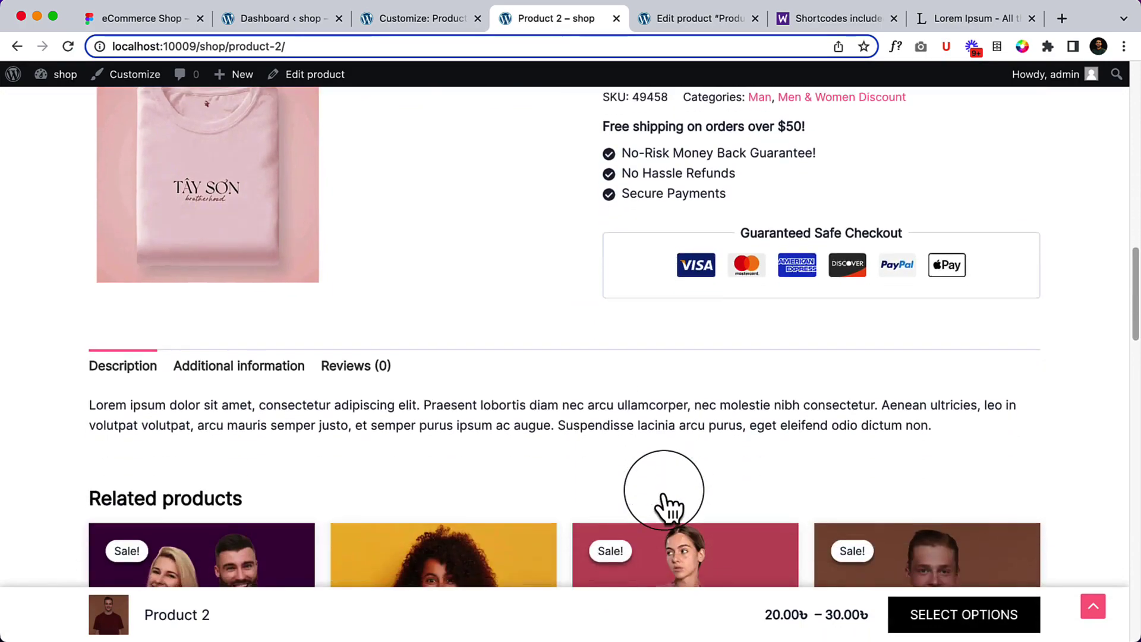
scroll(664, 499, "down", 12)
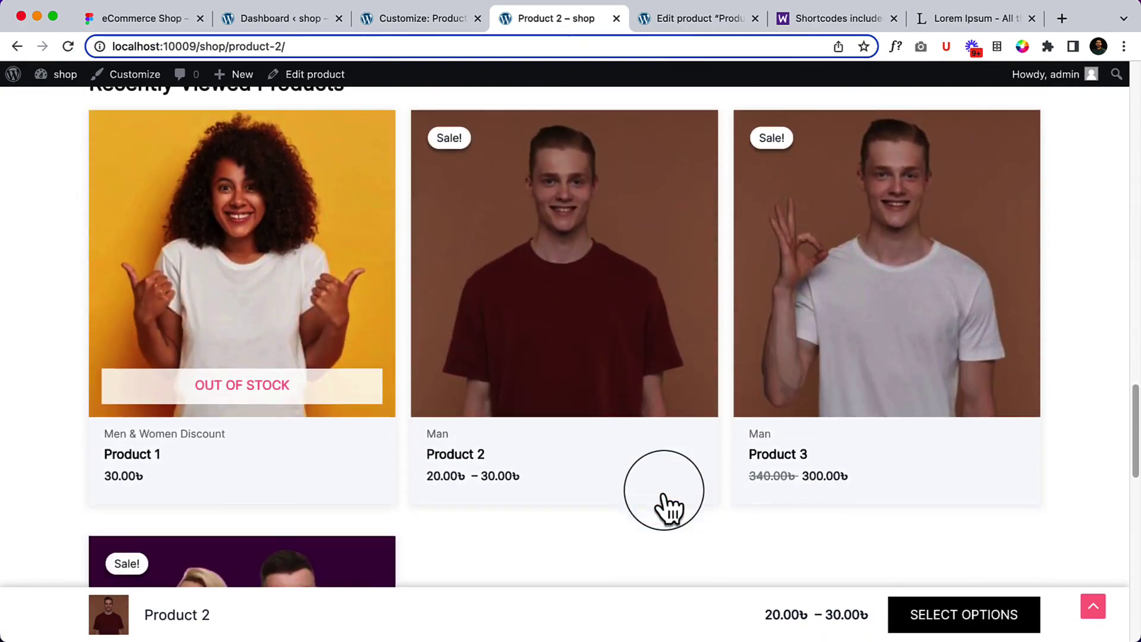
scroll(669, 508, "down", 12)
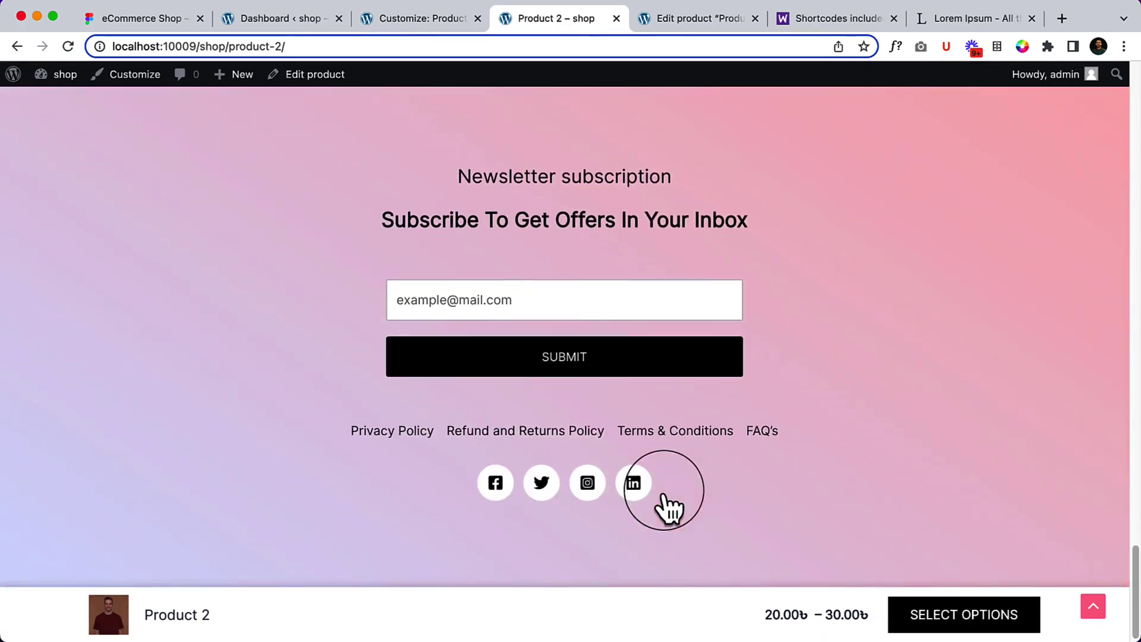
scroll(753, 447, "up", 20)
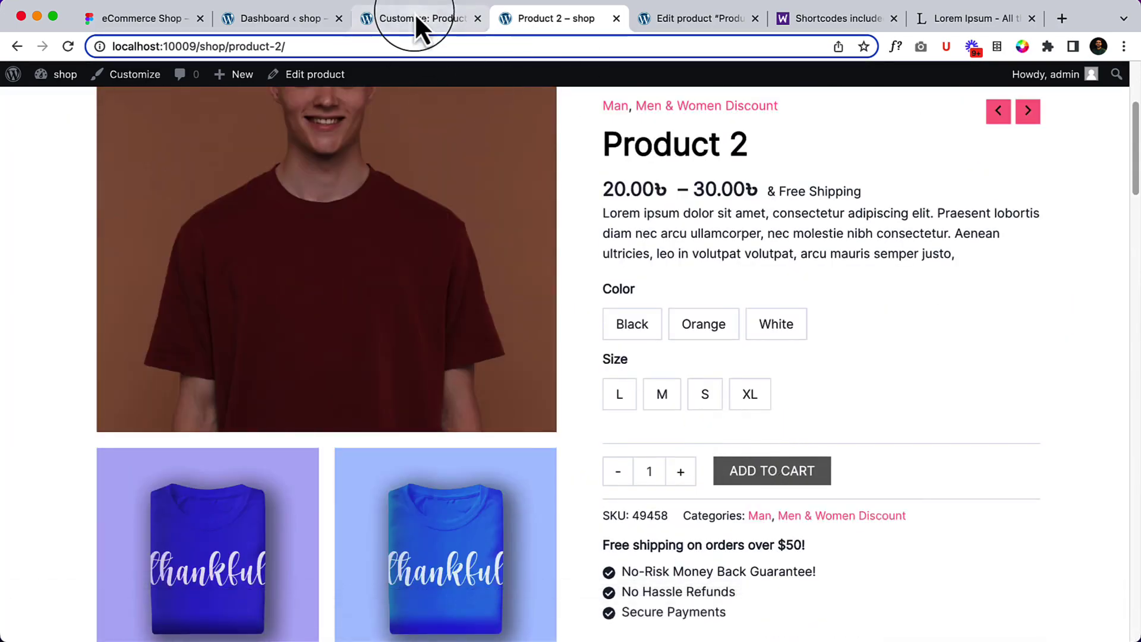
Back in the Customizer, adjust the related products column count and number shown
left_click(416, 19)
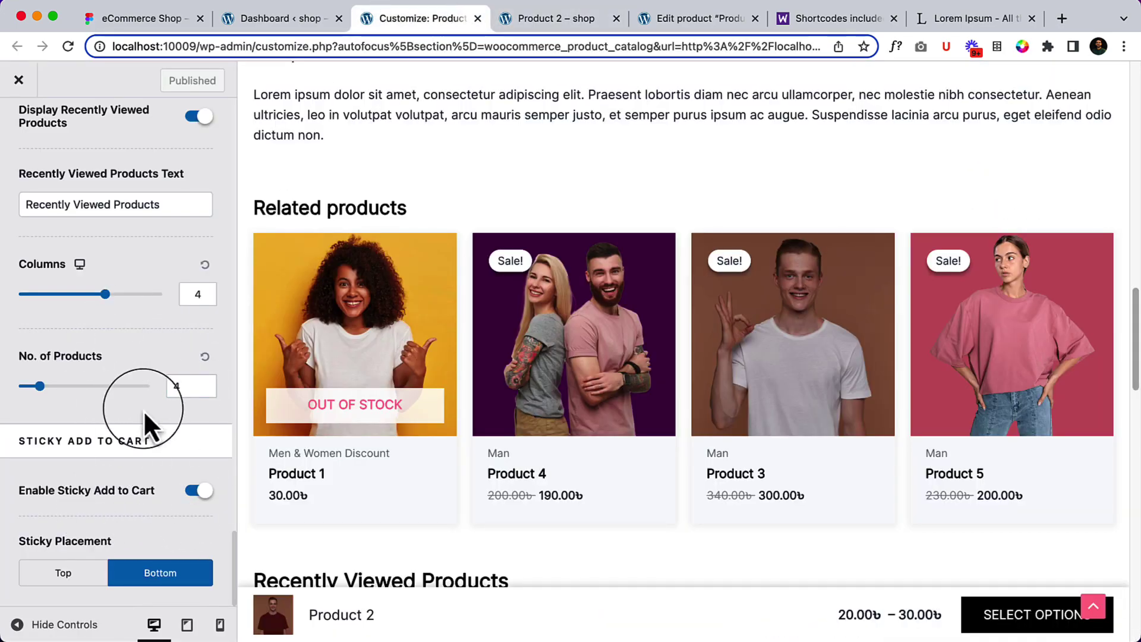
scroll(146, 392, "up", 5)
scroll(207, 440, "up", 5)
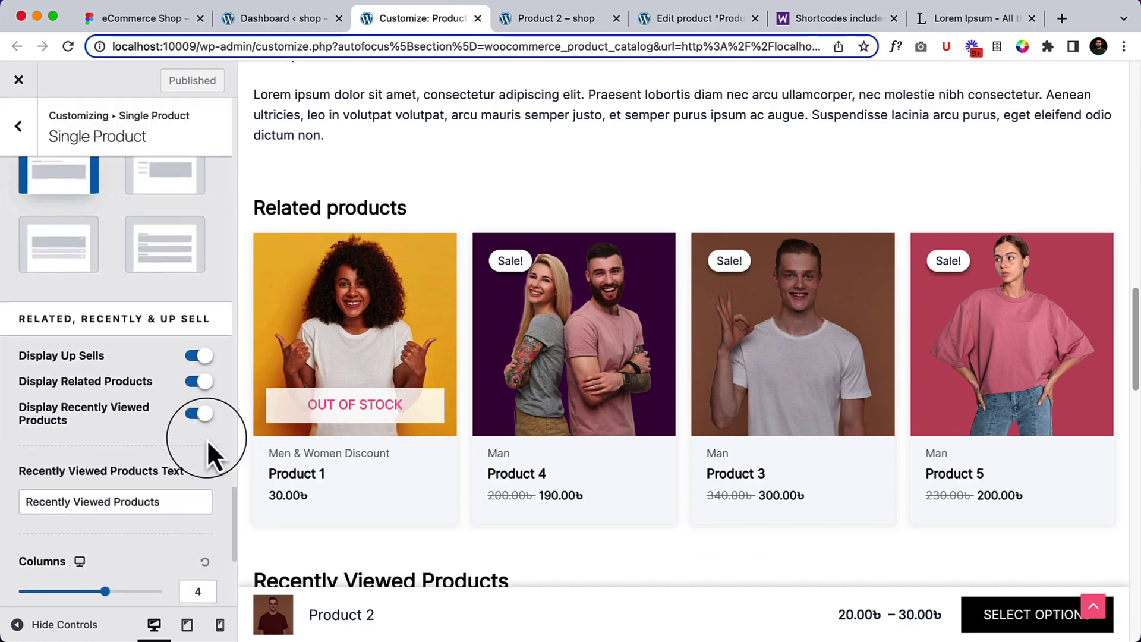
scroll(207, 440, "down", 10)
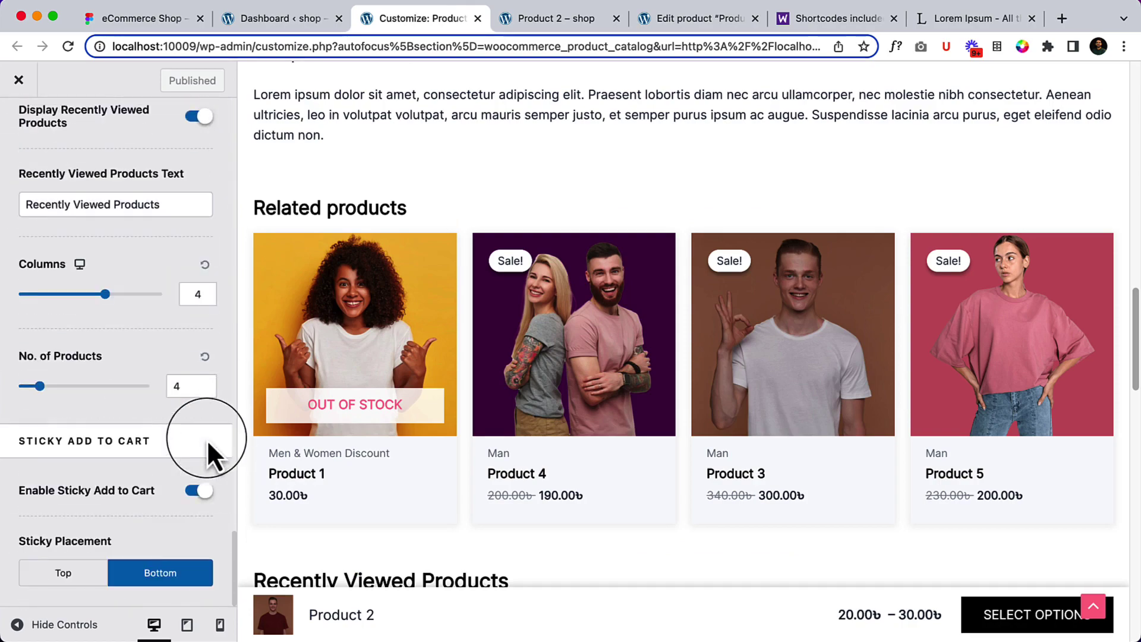
left_click(106, 295)
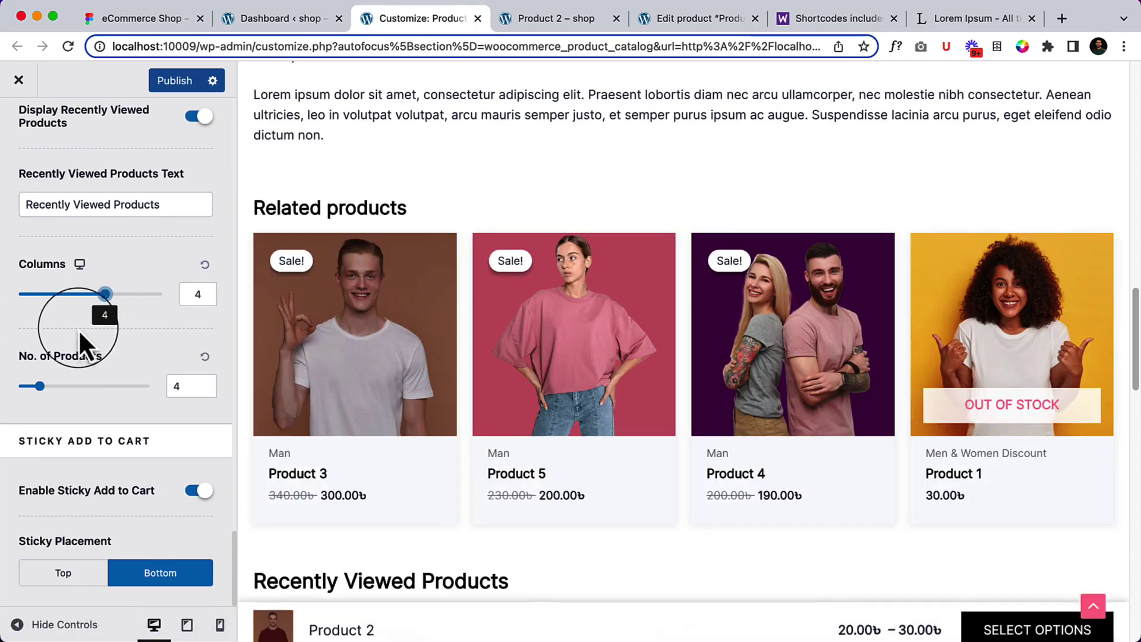
left_click(39, 385)
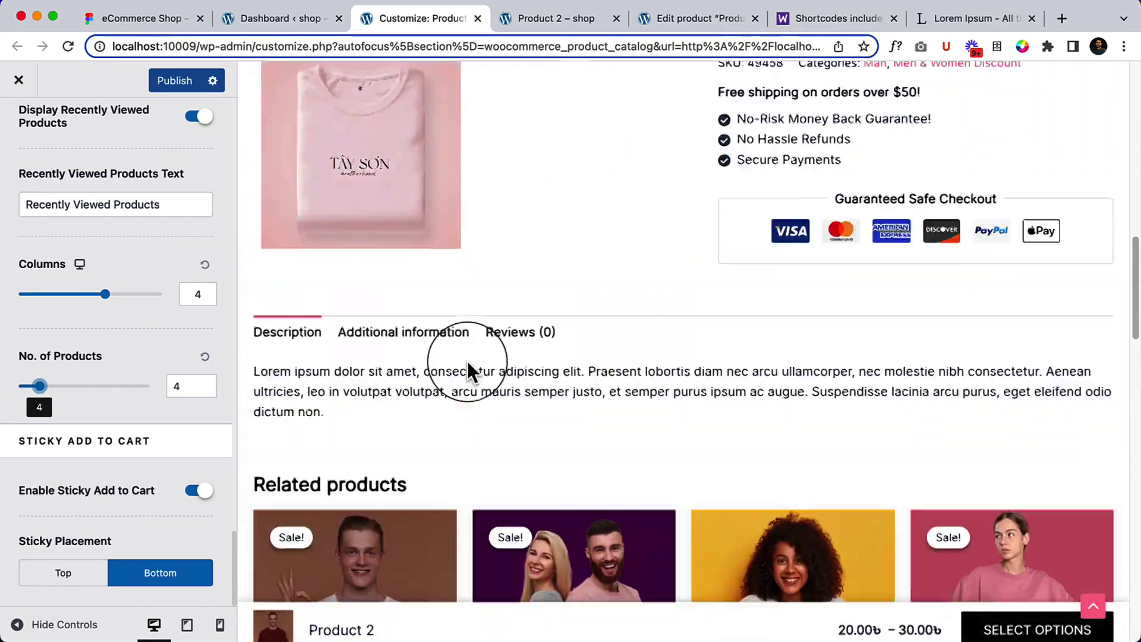
Switch off Display Recently Viewed Products for the single product page
scroll(467, 362, "down", 15)
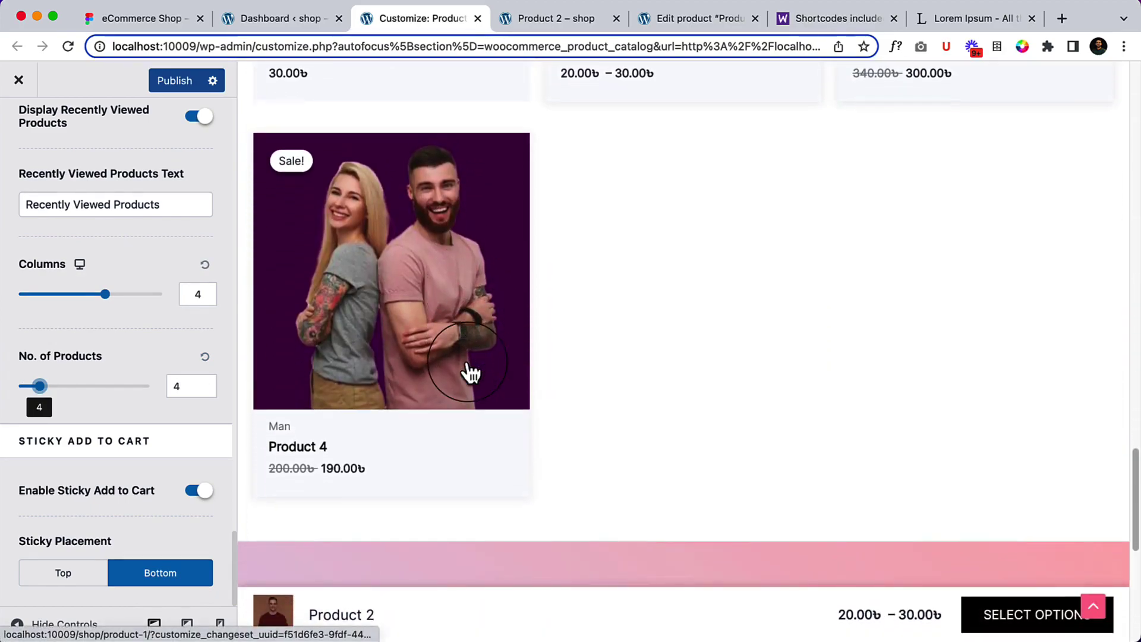
left_click(470, 371)
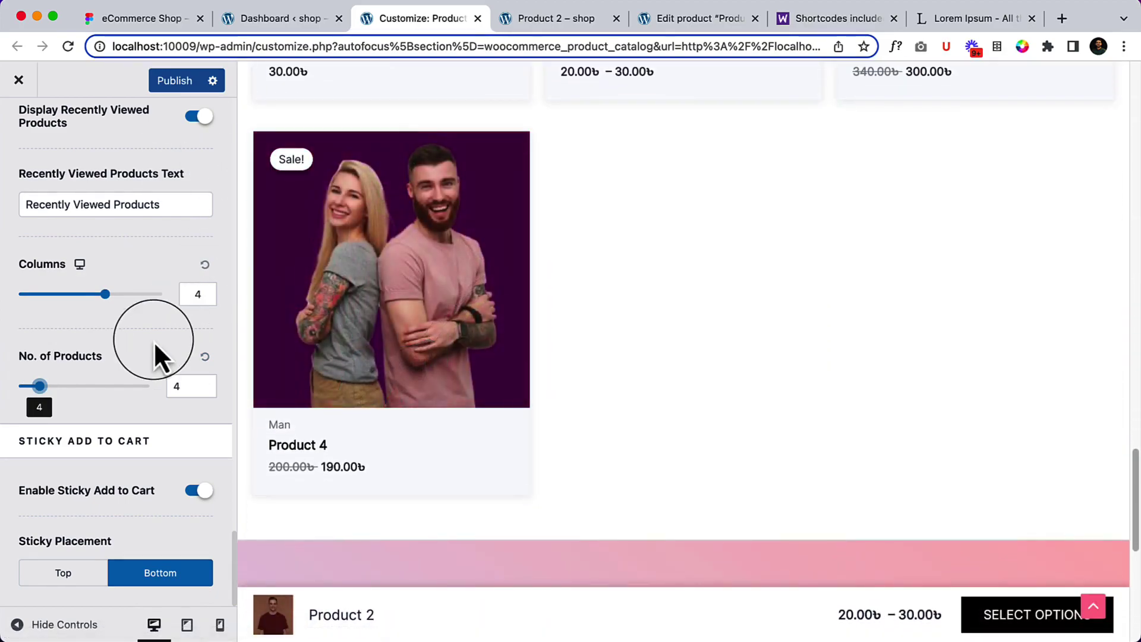
scroll(178, 362, "up", 2)
scroll(202, 392, "down", 15)
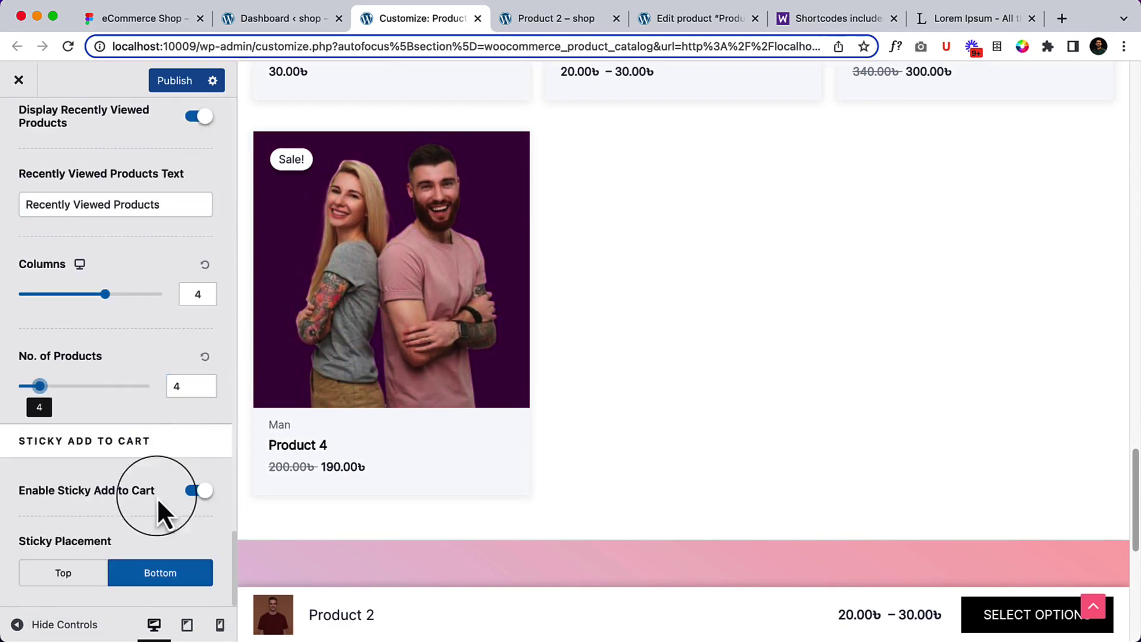
left_click(198, 117)
scroll(156, 300, "up", 10)
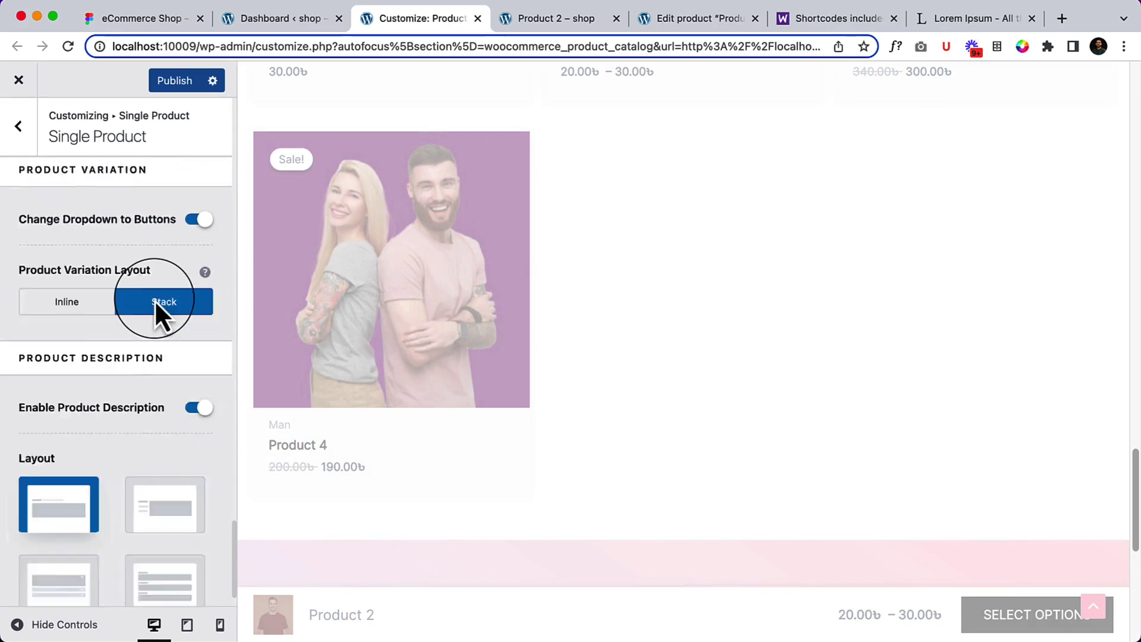
scroll(154, 300, "up", 10)
scroll(704, 299, "up", 15)
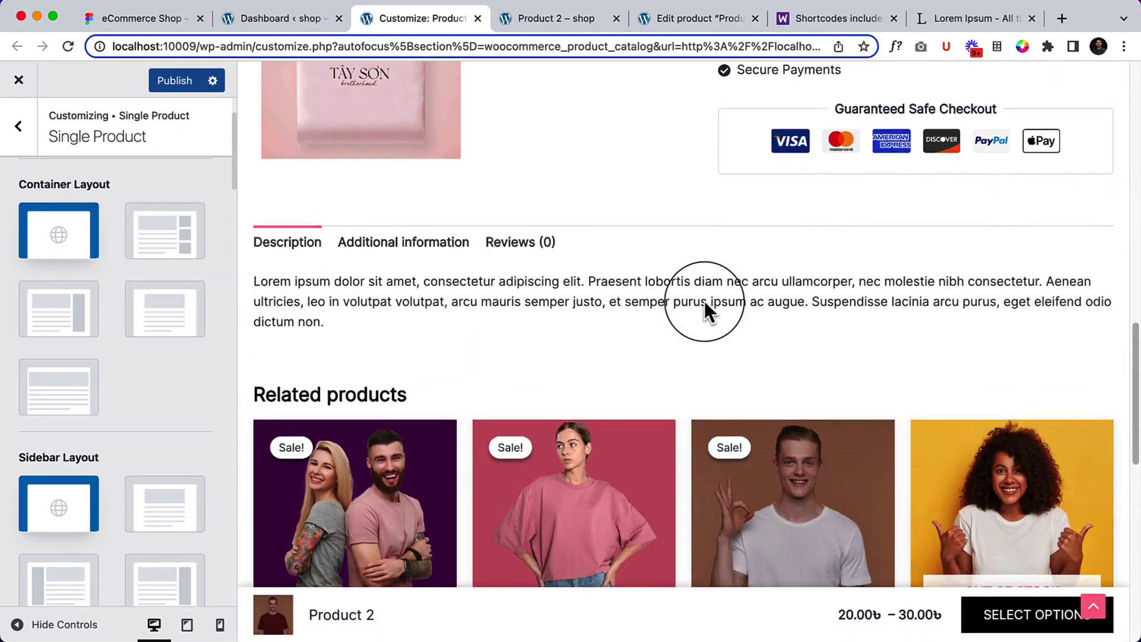
scroll(705, 301, "up", 5)
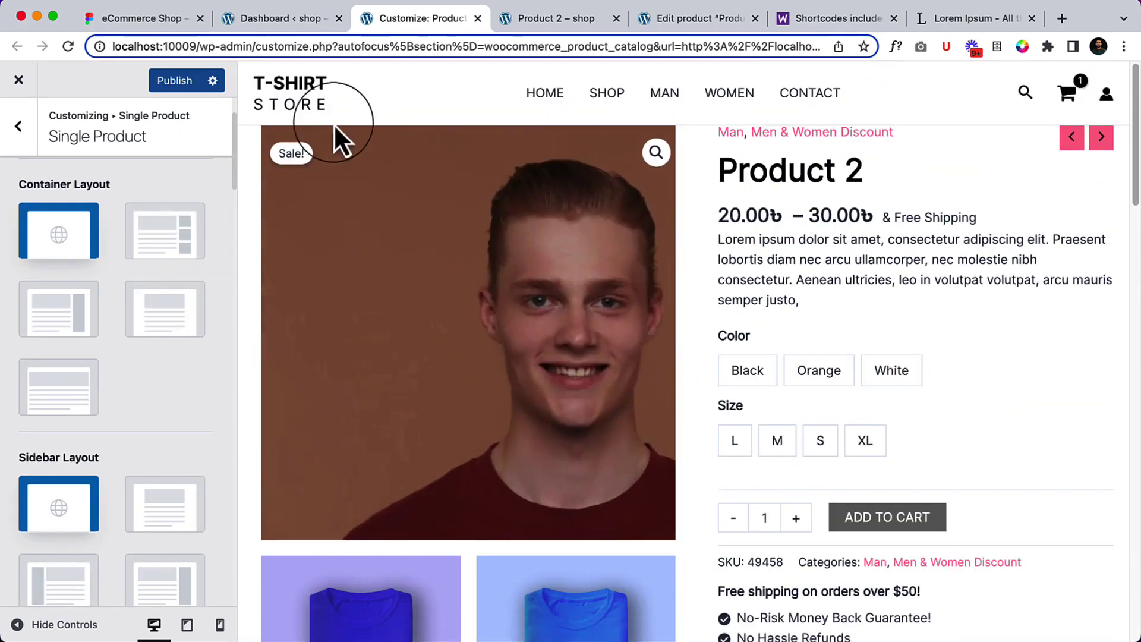
Publish the pending changes, then open the Price Font typography under Design > General Fonts
left_click(175, 81)
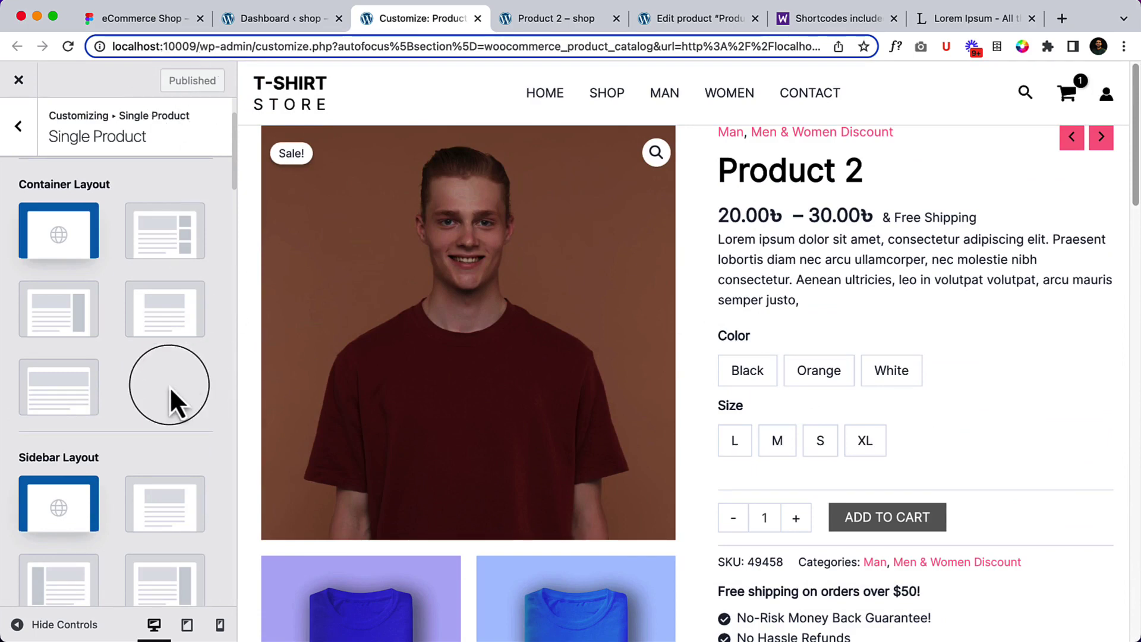
scroll(169, 387, "up", 3)
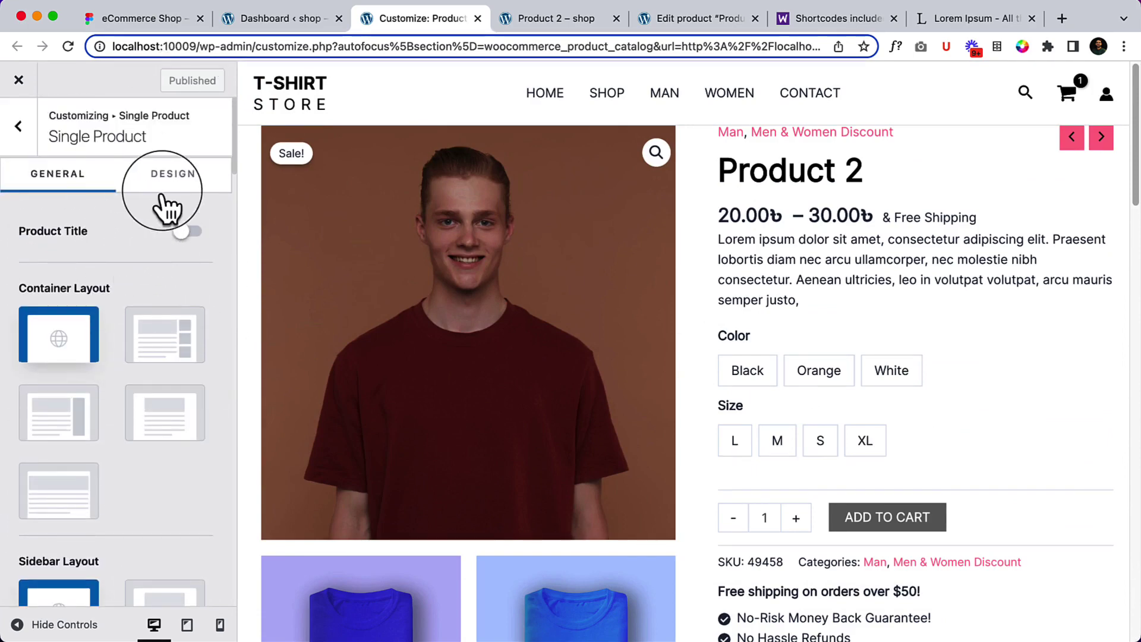
left_click(178, 179)
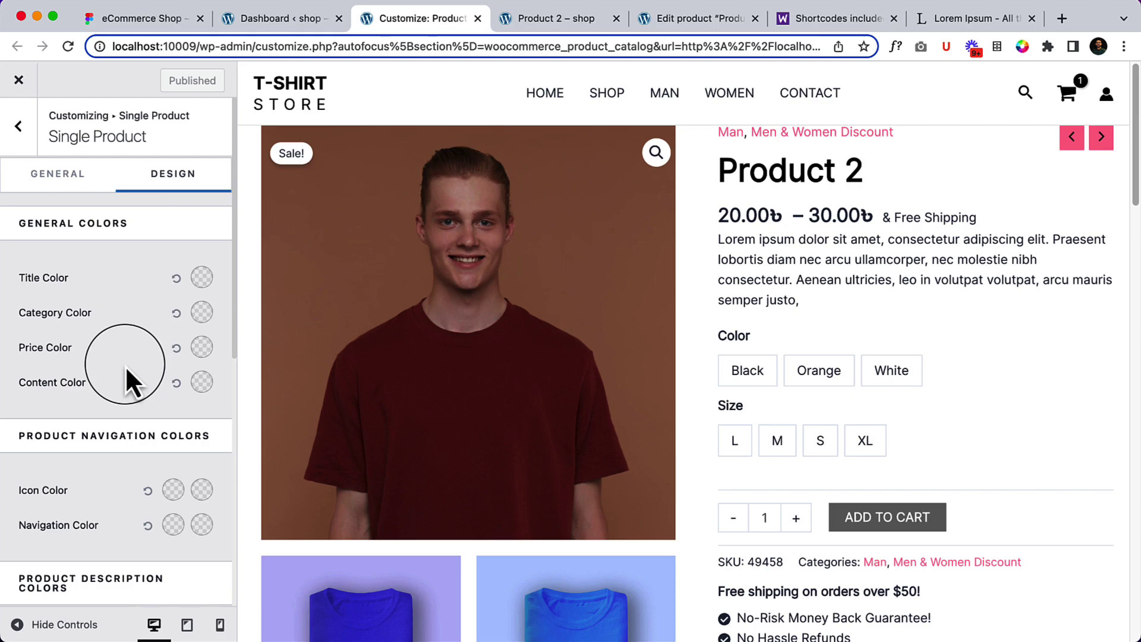
scroll(125, 365, "down", 5)
scroll(125, 366, "down", 3)
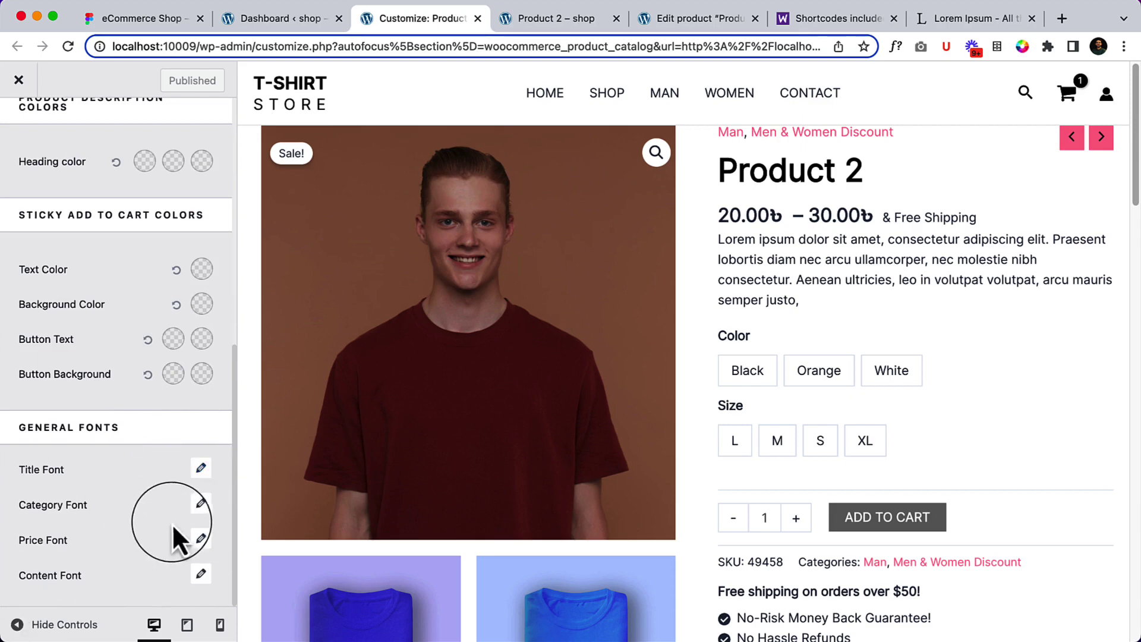
left_click(202, 541)
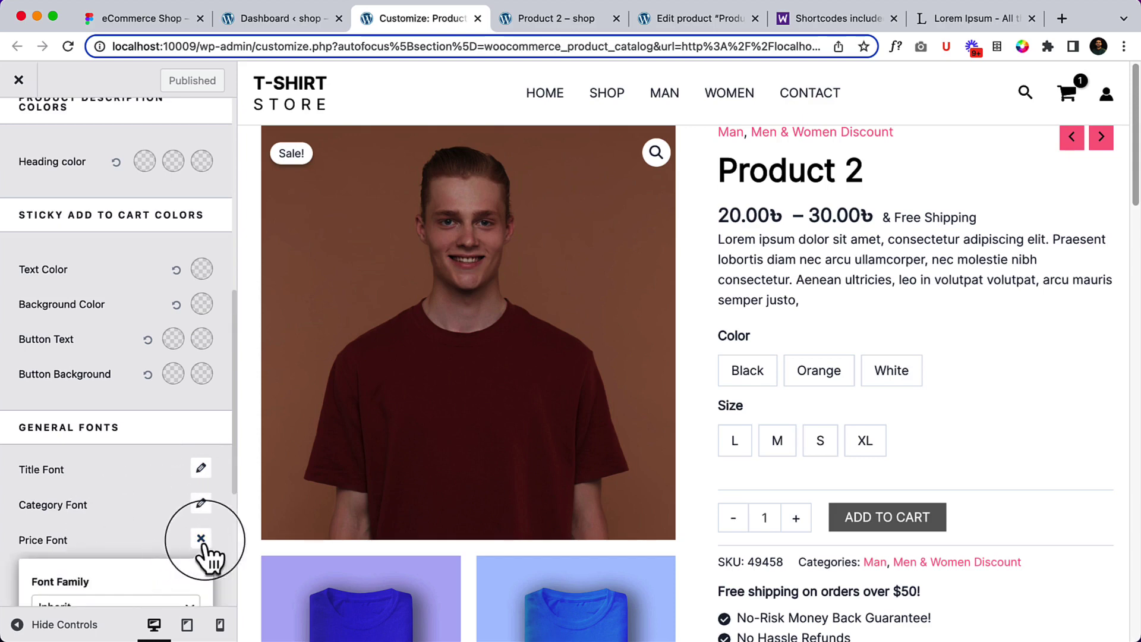
scroll(140, 535, "down", 5)
scroll(137, 528, "down", 1)
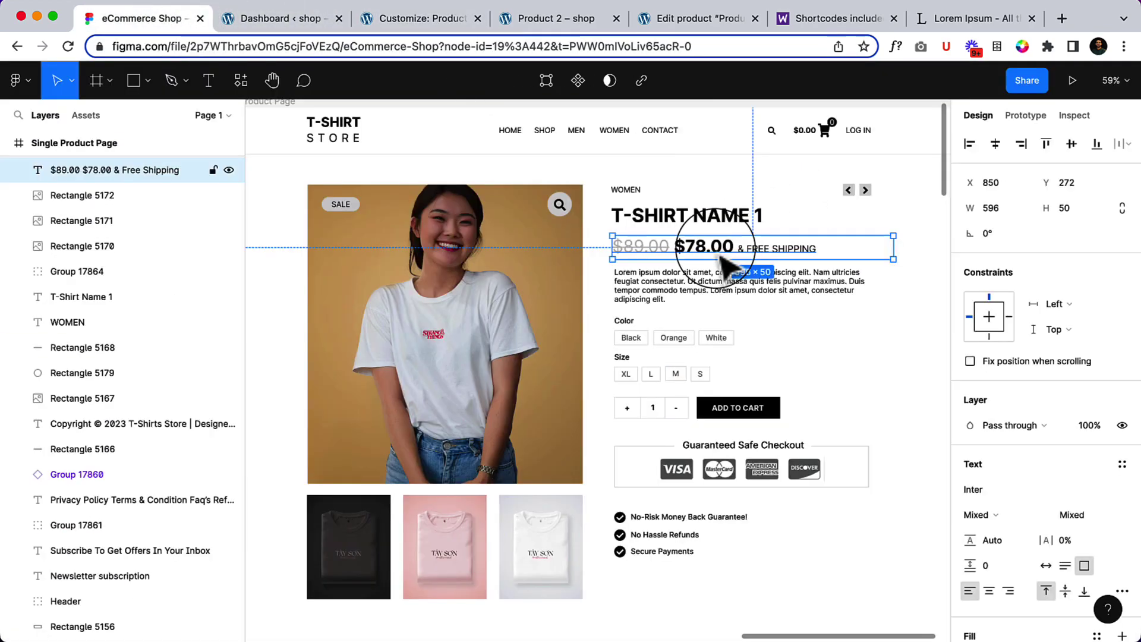
double_click(717, 247)
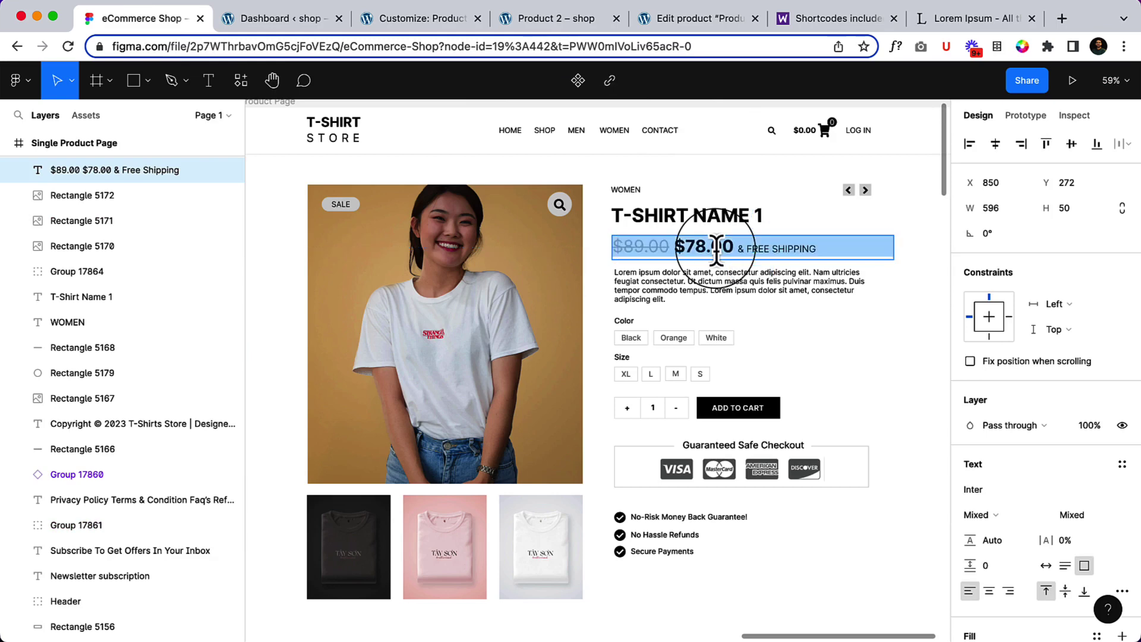
scroll(1014, 533, "down", 3)
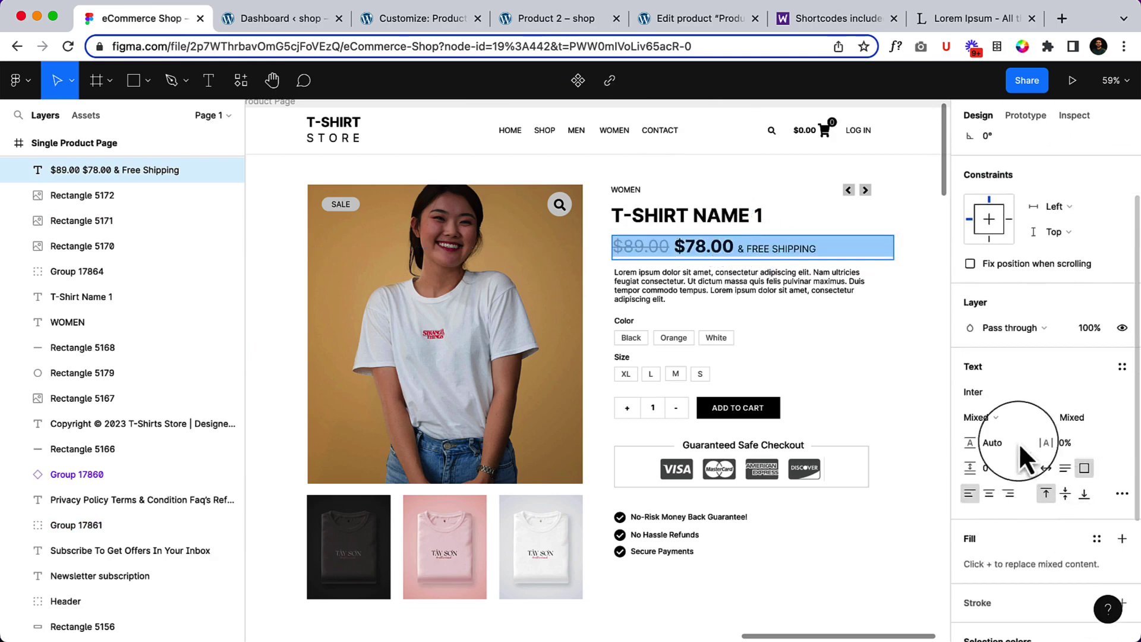
left_click(685, 246)
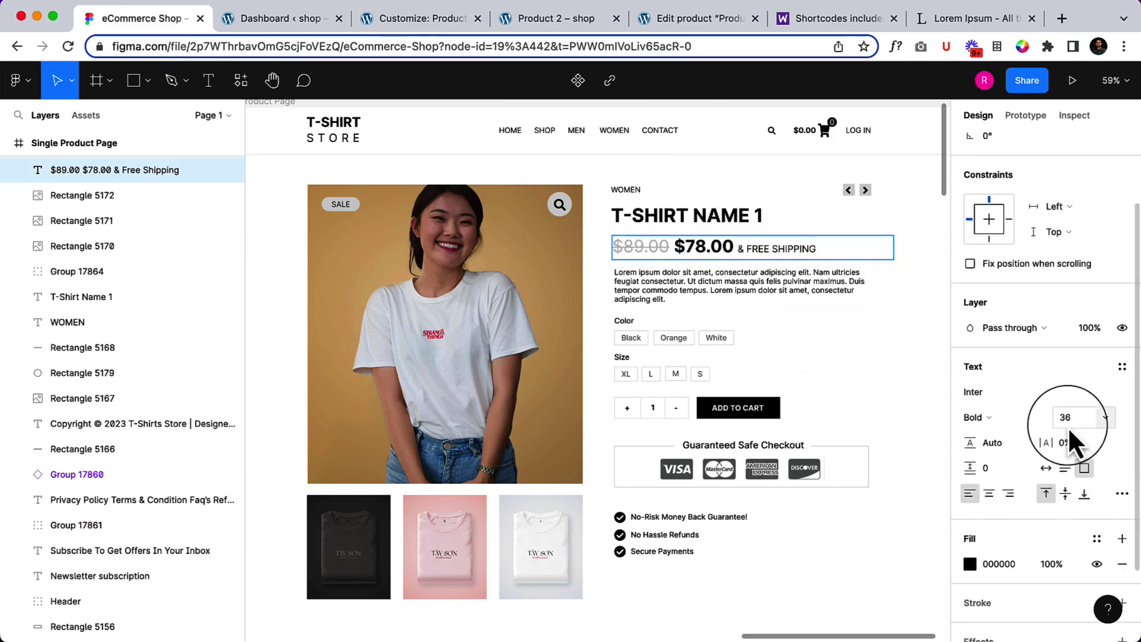
Set the single product Price Font size to 36 px and close the typography popup
left_click(418, 23)
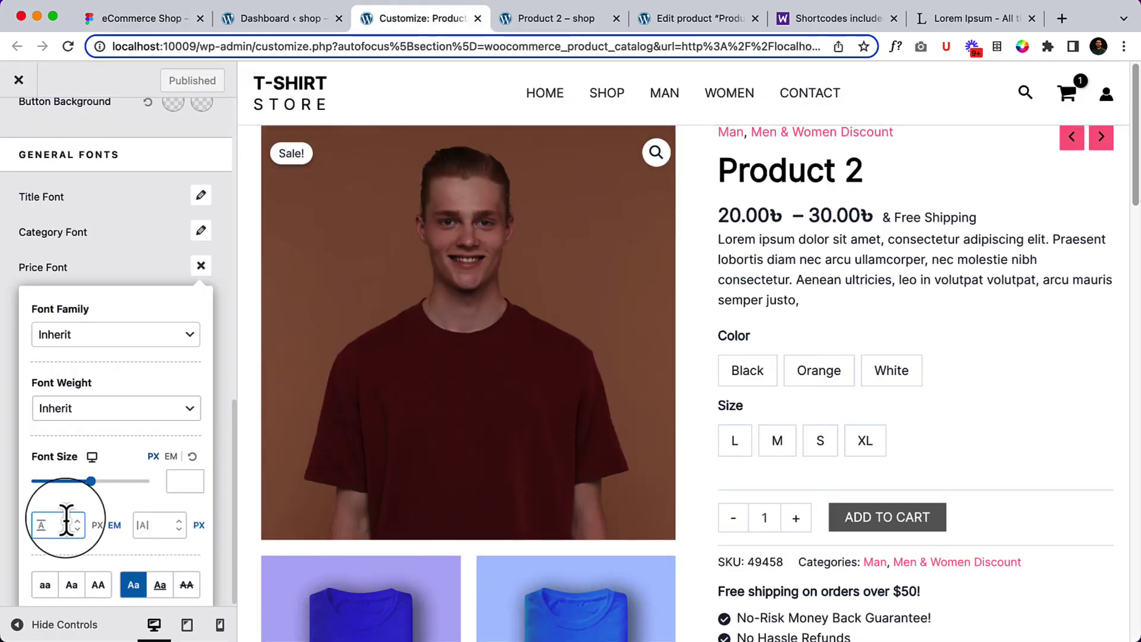
type("36")
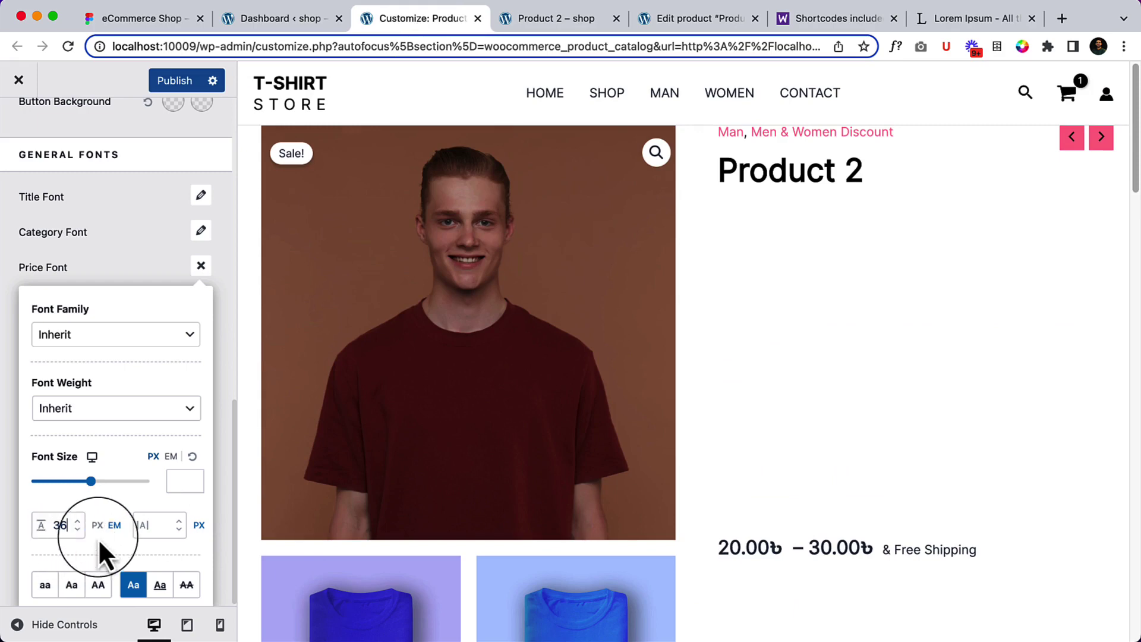
key("BackSpace")
key("BackSpace")
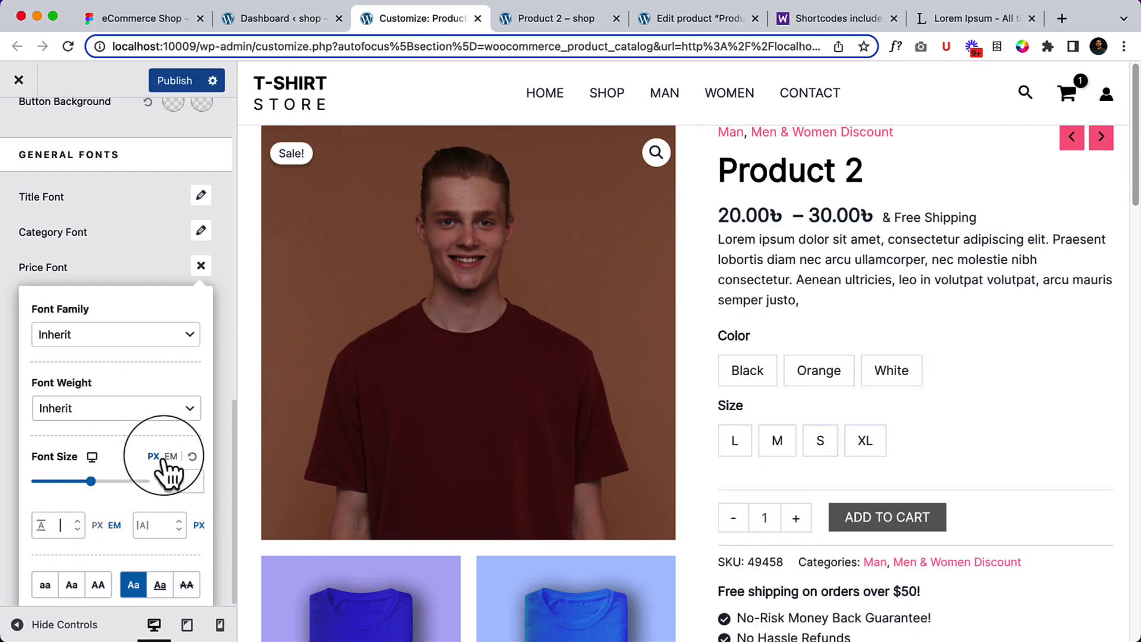
left_click(181, 476)
type("36")
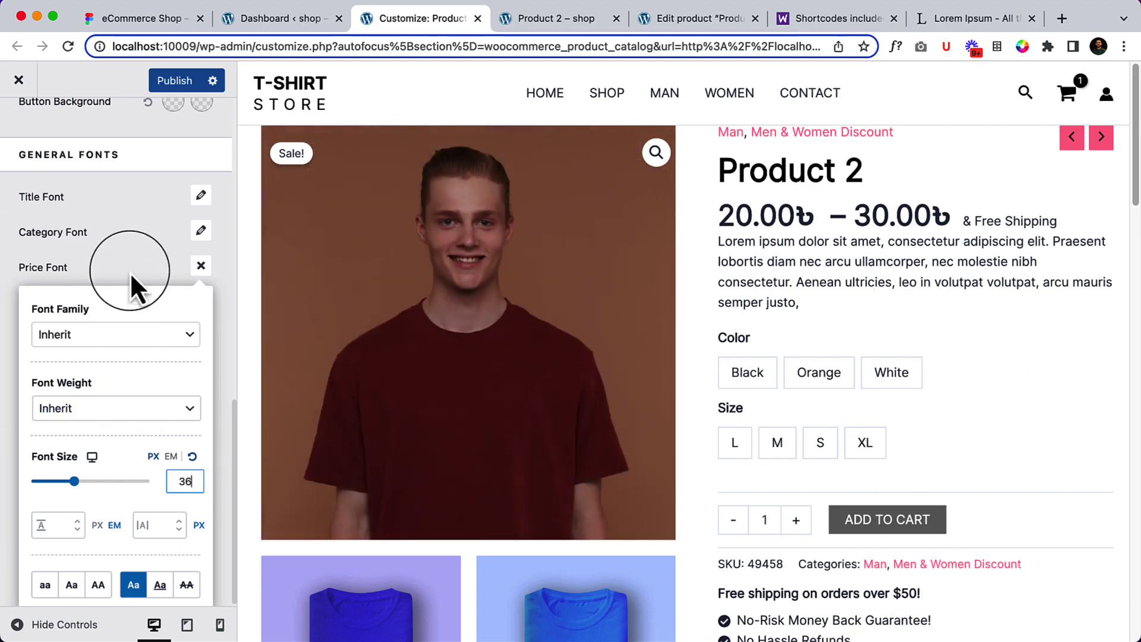
left_click(133, 258)
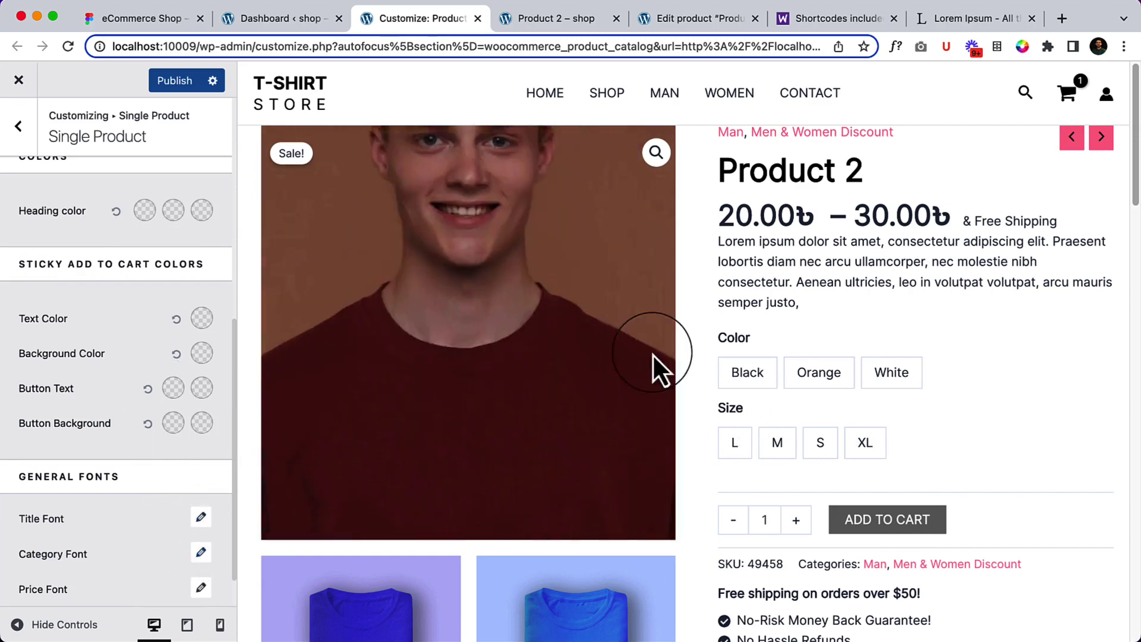
Publish the 36 px price font change
scroll(91, 507, "down", 2)
scroll(91, 506, "up", 10)
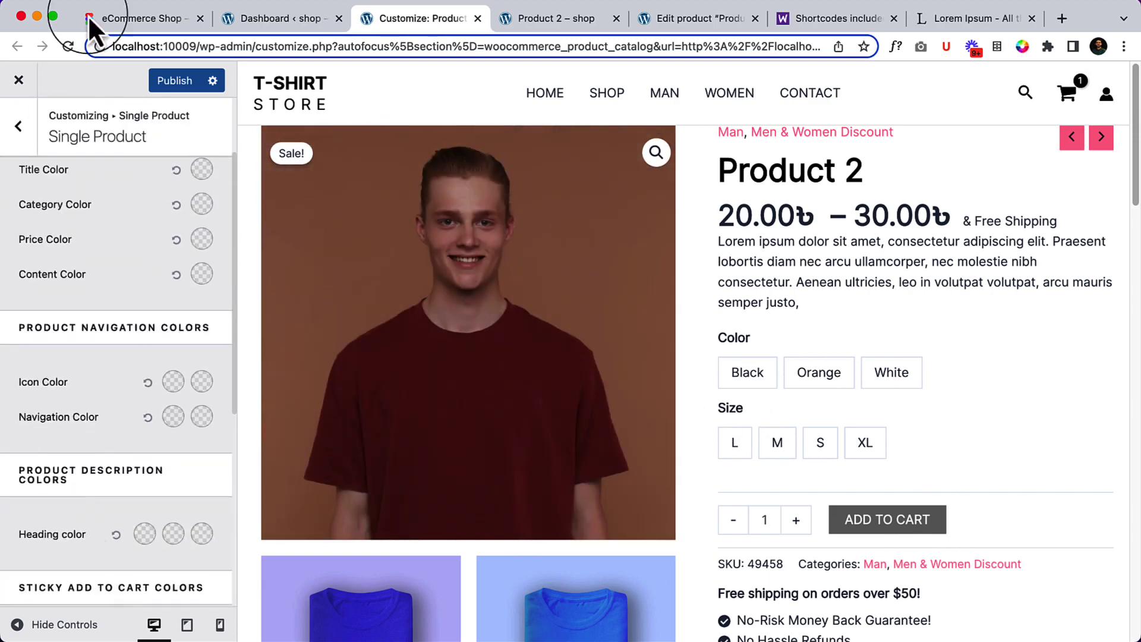
scroll(136, 307, "up", 3)
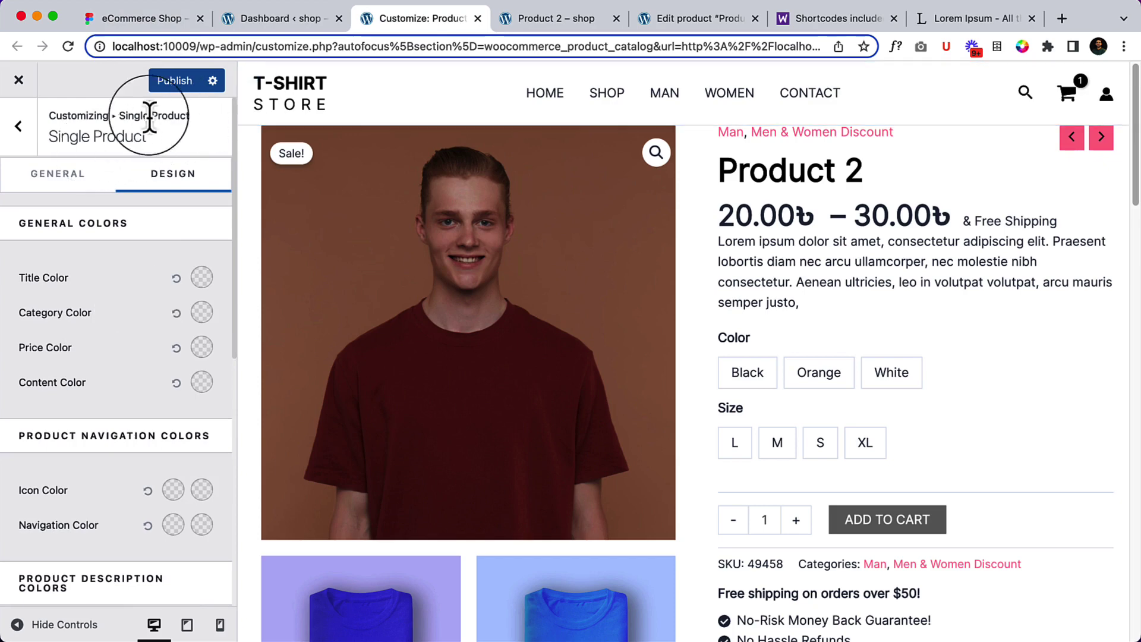
left_click(175, 82)
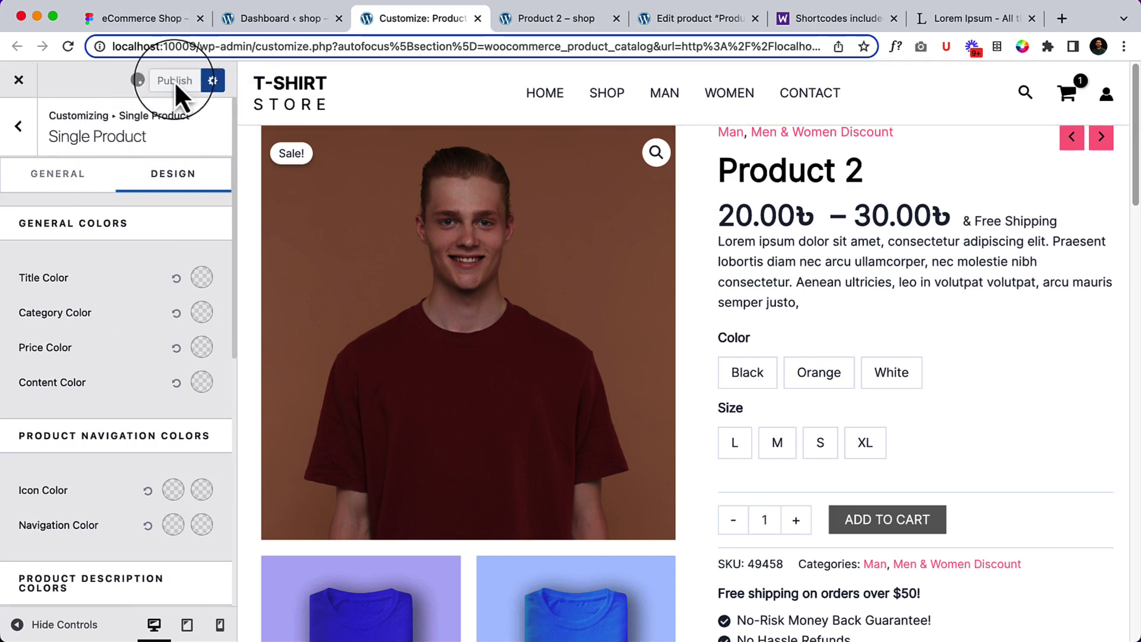
Return to the General tab and browse the Single Product options
left_click(76, 173)
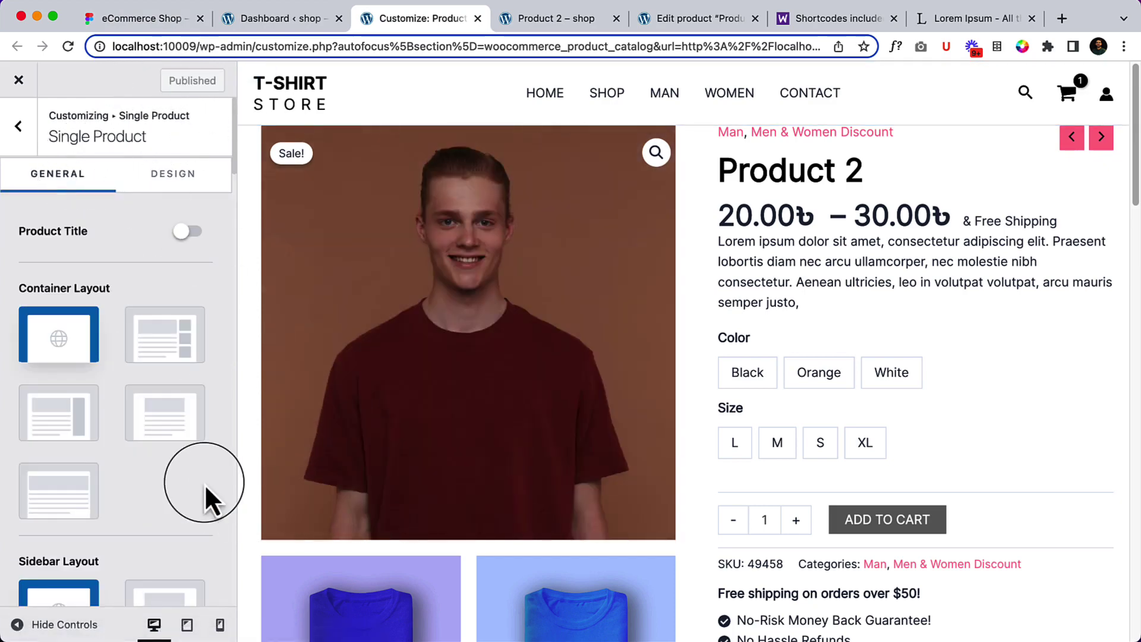
scroll(206, 488, "down", 10)
scroll(205, 484, "down", 15)
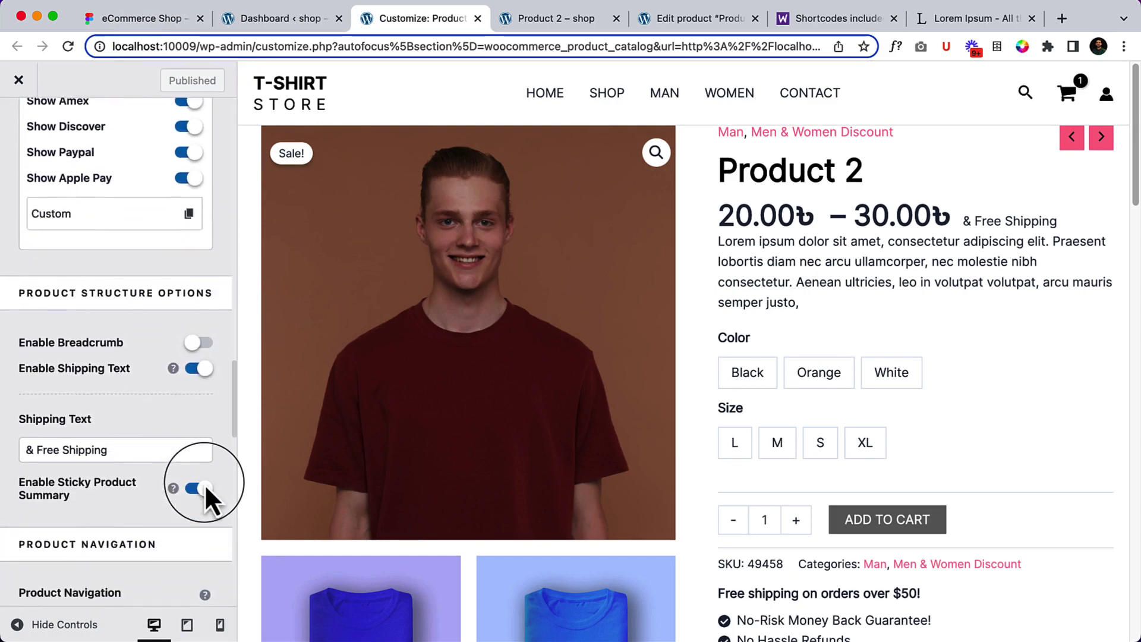
scroll(204, 493, "down", 1)
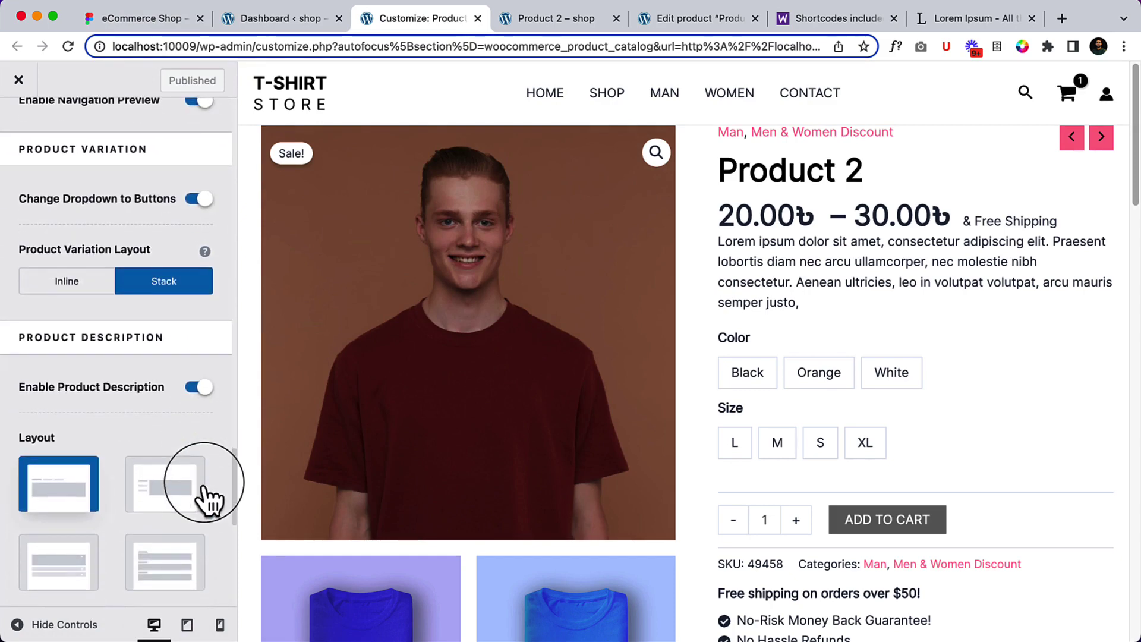